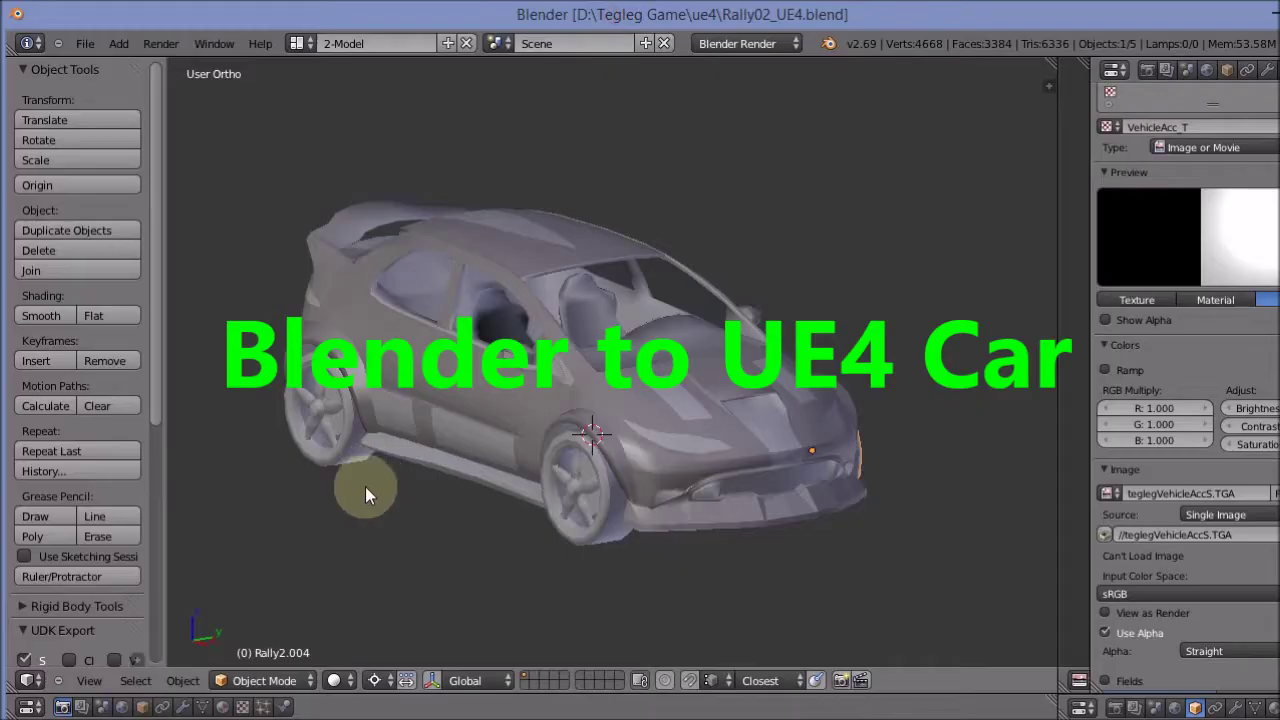
Step: Test-move the car body and the front wheel, cancelling each, to show they're separate objects
key(g)
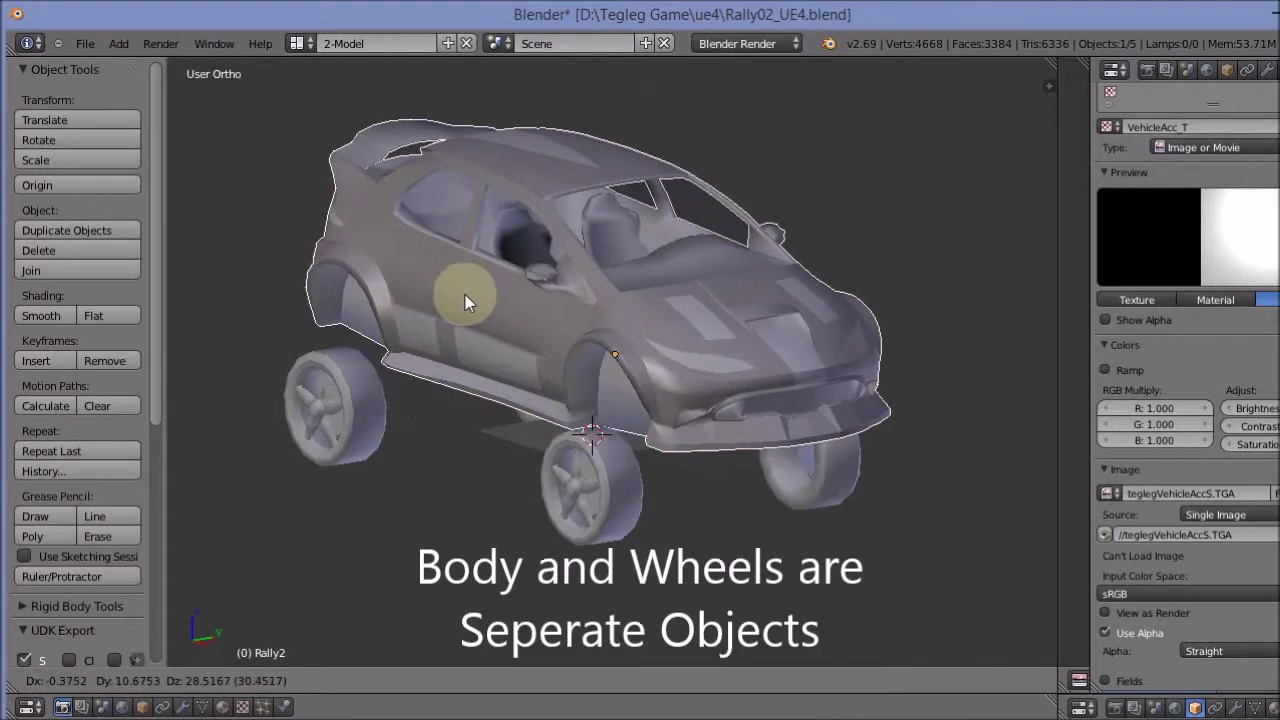
right_click(423, 280)
right_click(338, 438)
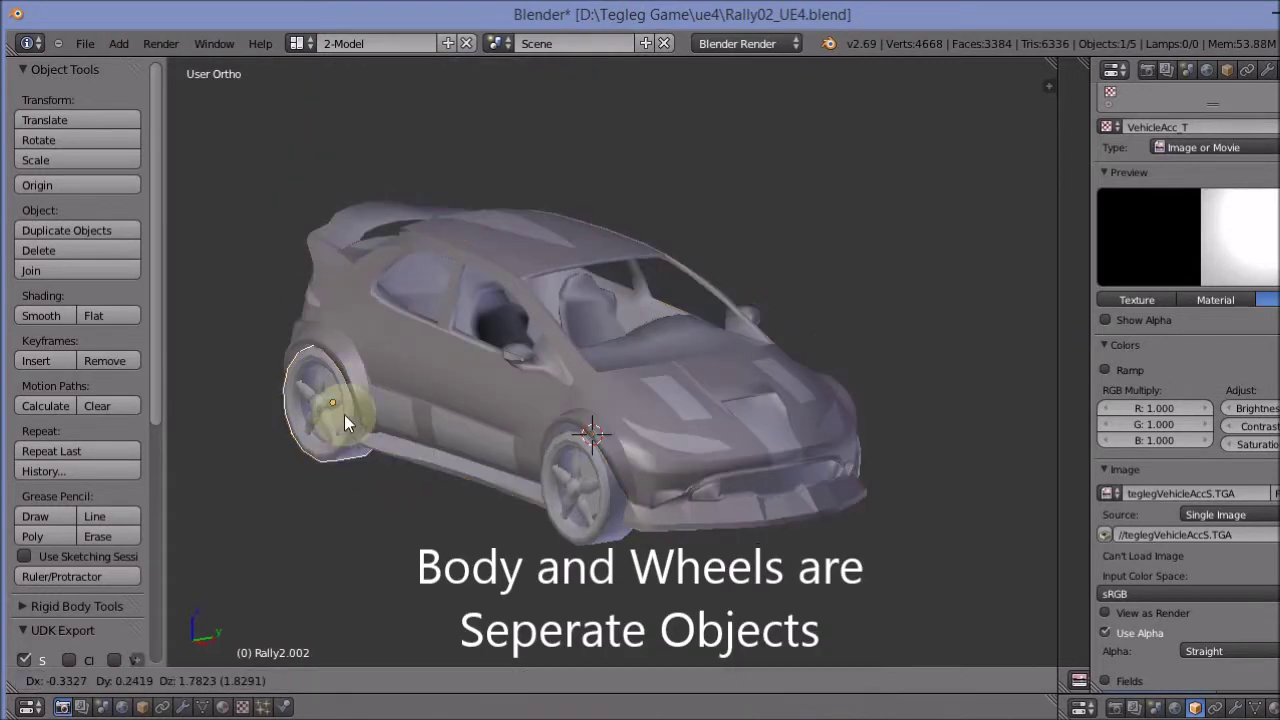
right_click(606, 514)
key(g)
right_click(810, 230)
Step: From the car's front, test-move another front wheel and rear wheel Rally2.003, cancelling each move
mouse_move(839, 363)
middle_down()
mouse_move(699, 377)
mouse_move(668, 441)
middle_up()
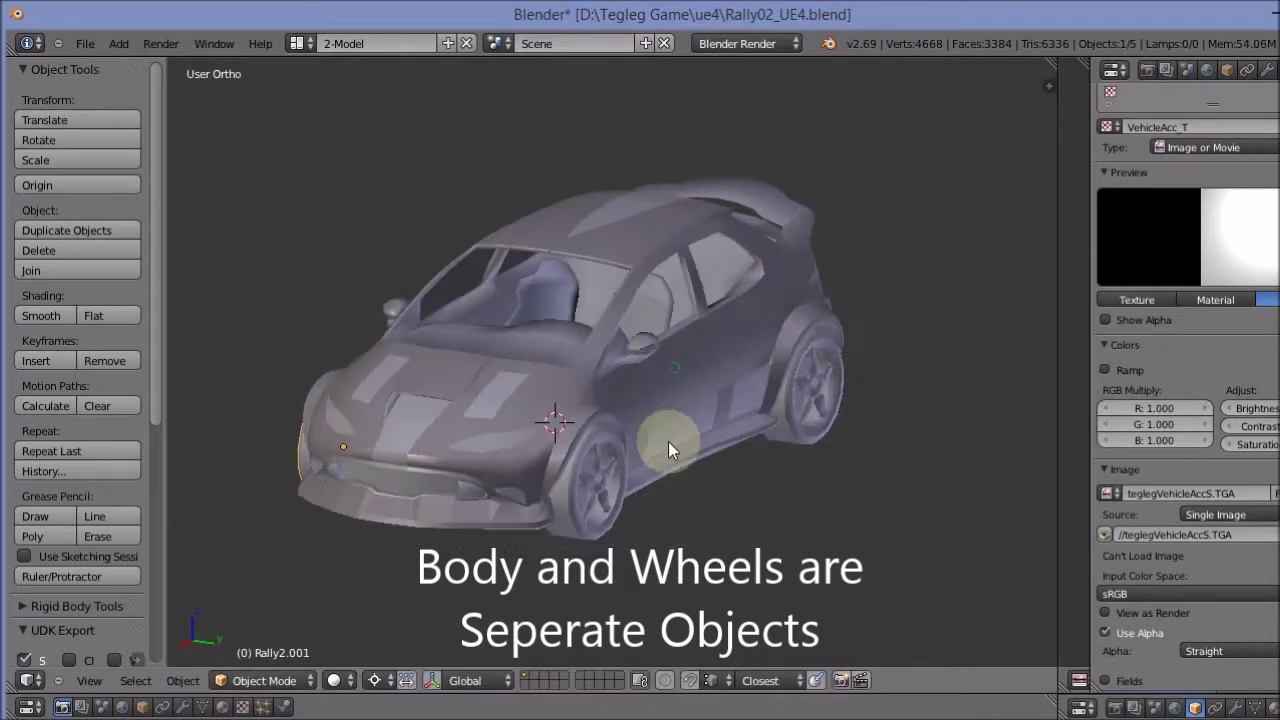
right_click(610, 515)
key(g)
right_click(420, 300)
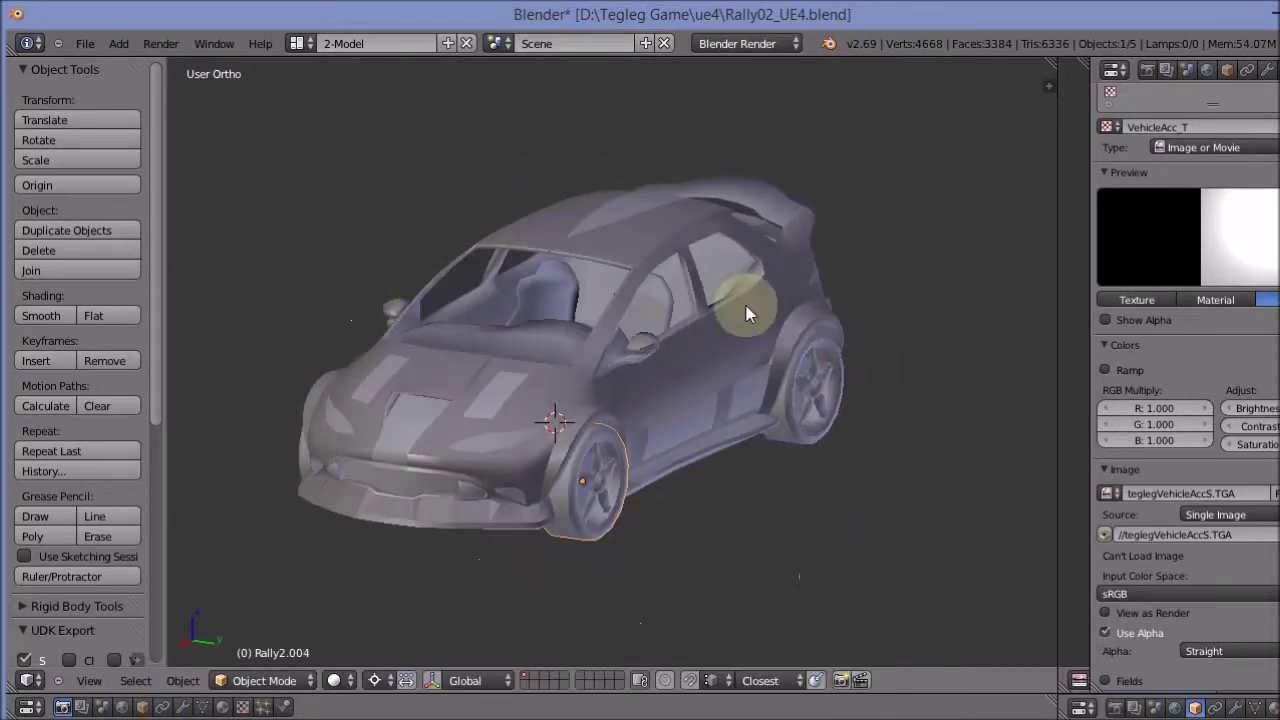
right_click(831, 411)
key(g)
right_click(970, 230)
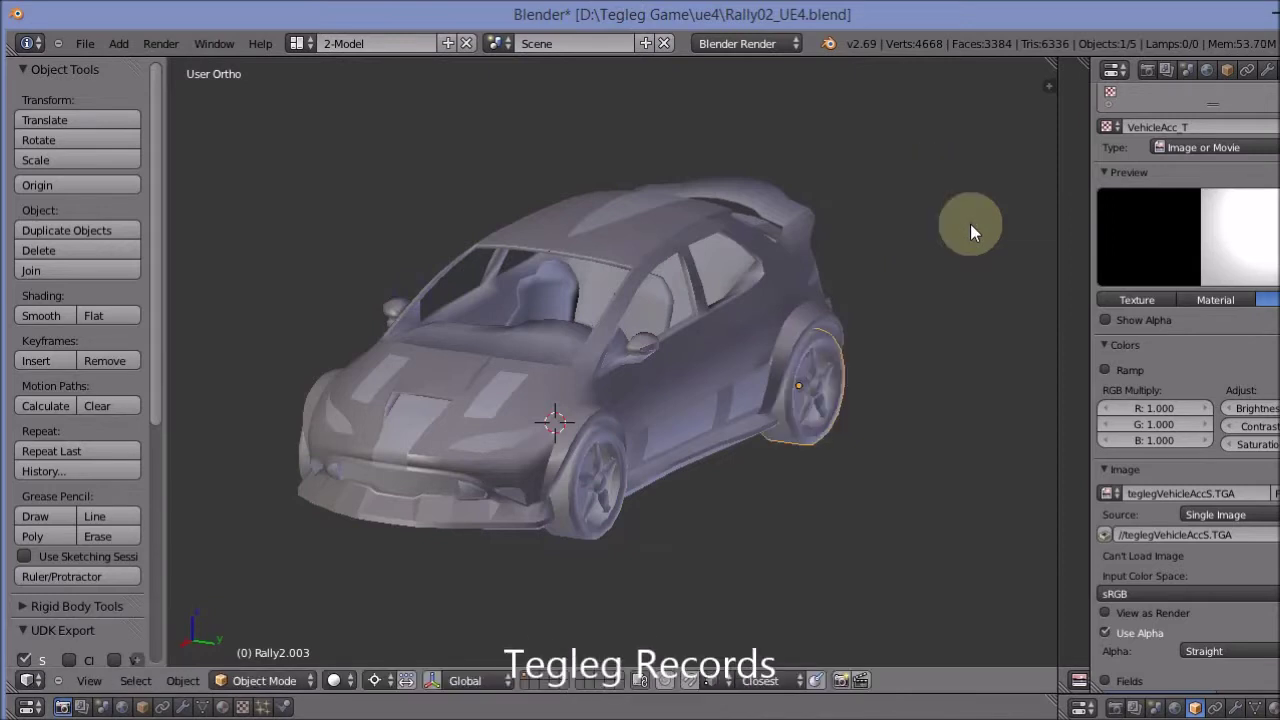
Step: Show front wheel Rally2.004's object properties, then open the Sedan template folder in Unreal
mouse_move(638, 339)
middle_down()
mouse_move(846, 349)
mouse_move(672, 504)
middle_up()
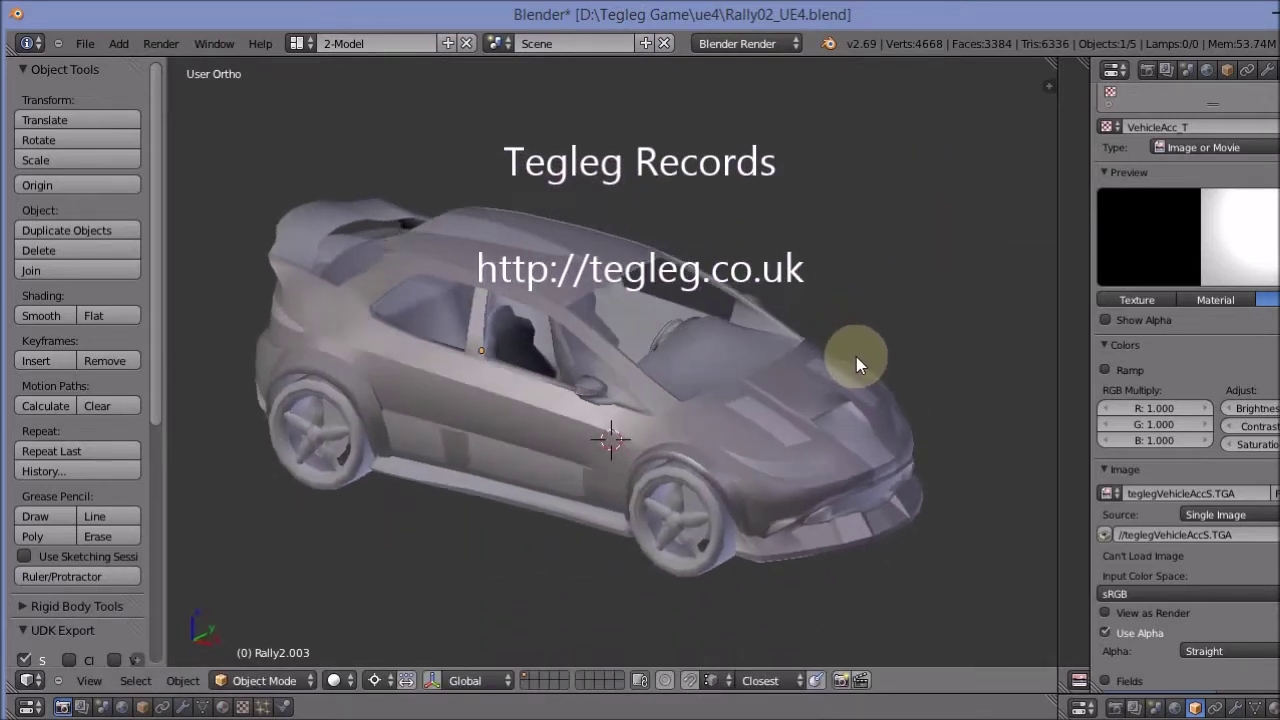
right_click(651, 516)
click(1227, 72)
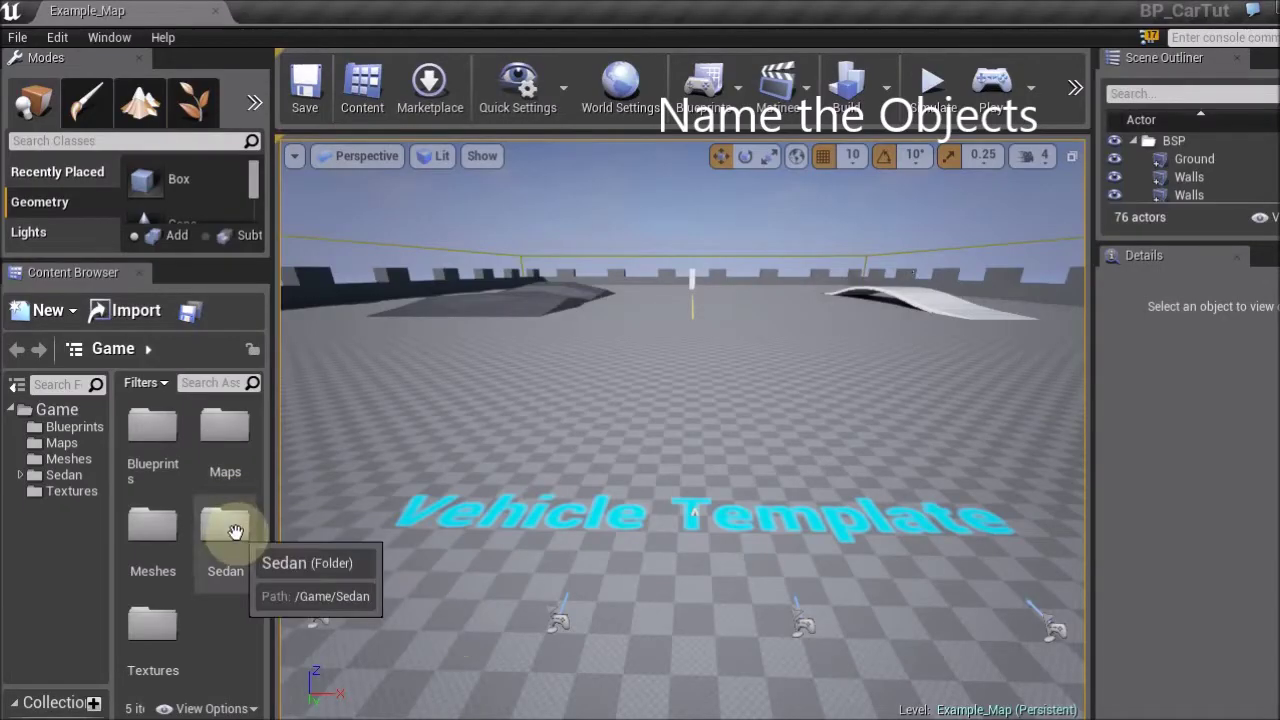
double_click(225, 515)
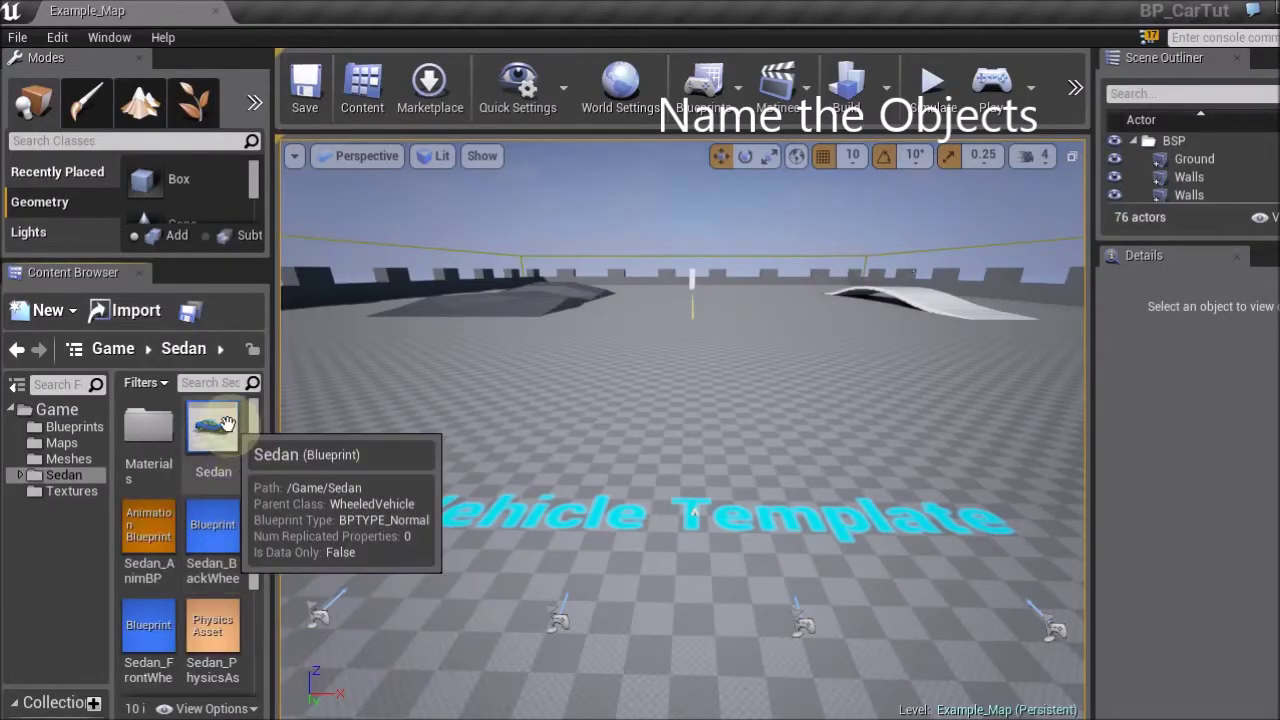
Step: View the Sedan blueprint's components and car mesh, then open Sedan_SkelMesh from Example_Map's Content Browser
click(226, 424)
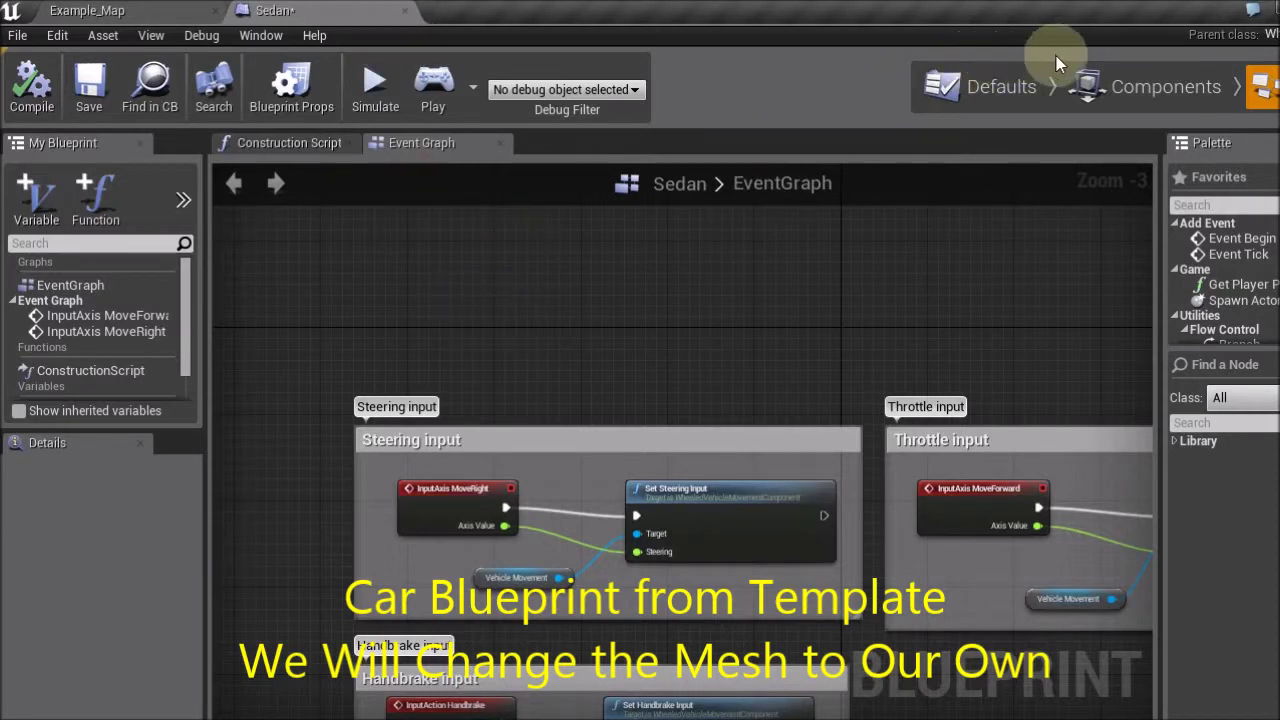
click(1113, 88)
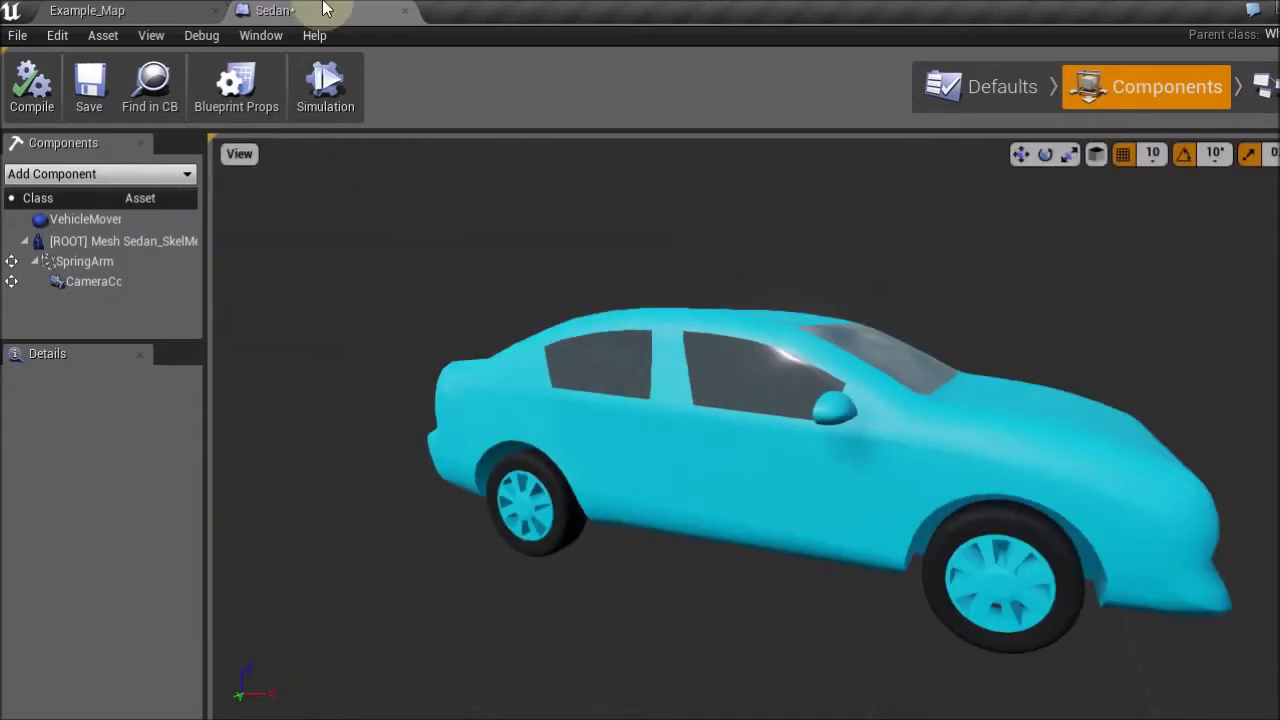
click(162, 11)
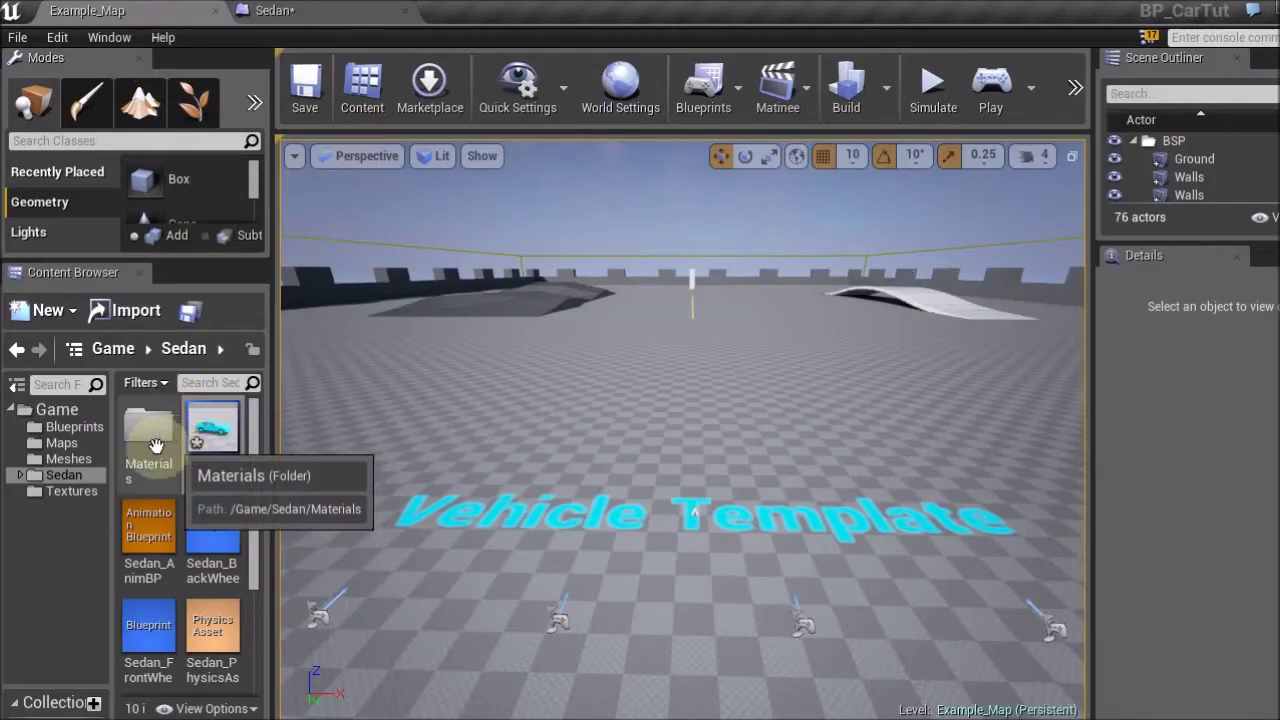
click(207, 490)
scroll(257, 520, down, 2)
drag(255, 555, 256, 620)
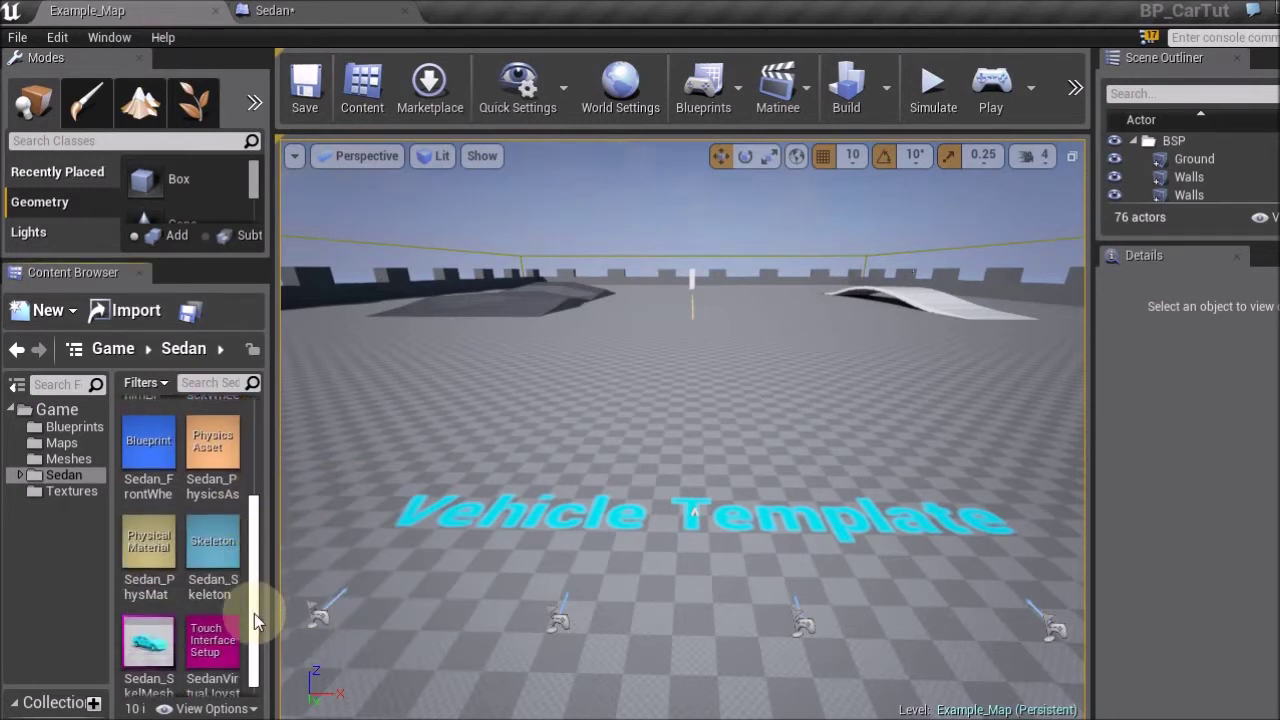
double_click(150, 632)
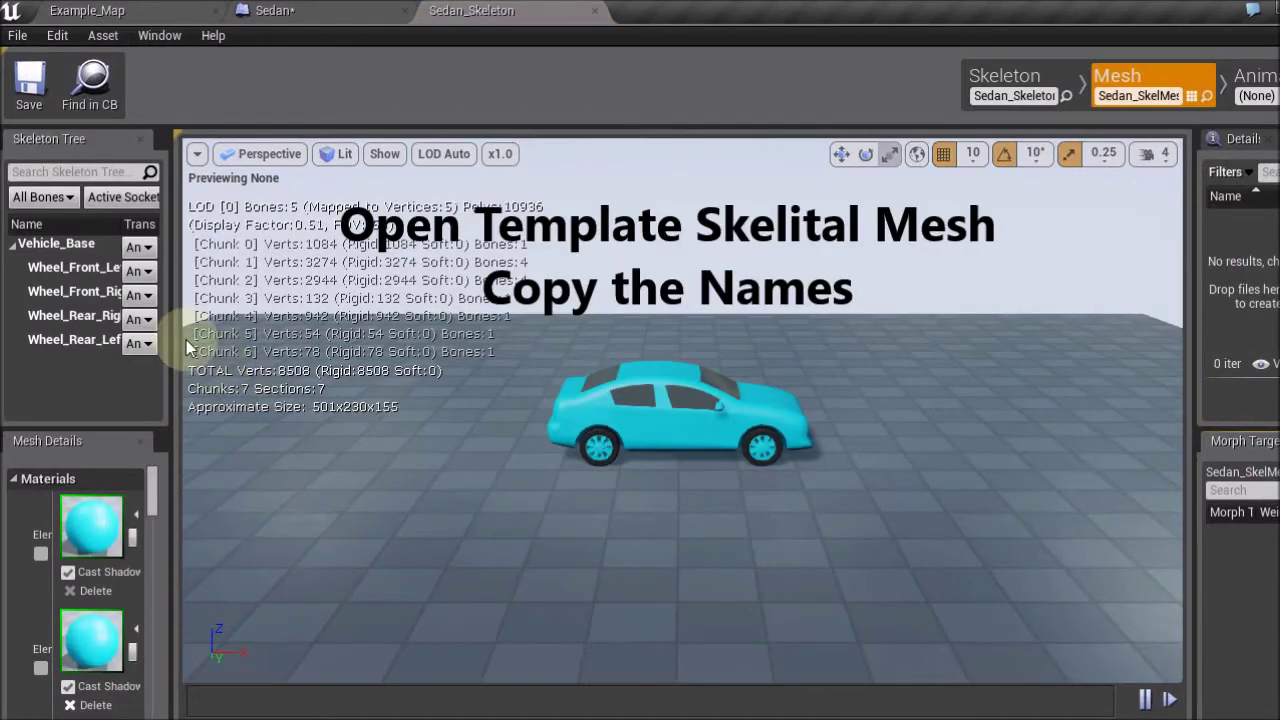
Step: Copy the Vehicle_Base bone name from the widened Skeleton Tree, then select Blender's car body
drag(173, 326, 310, 322)
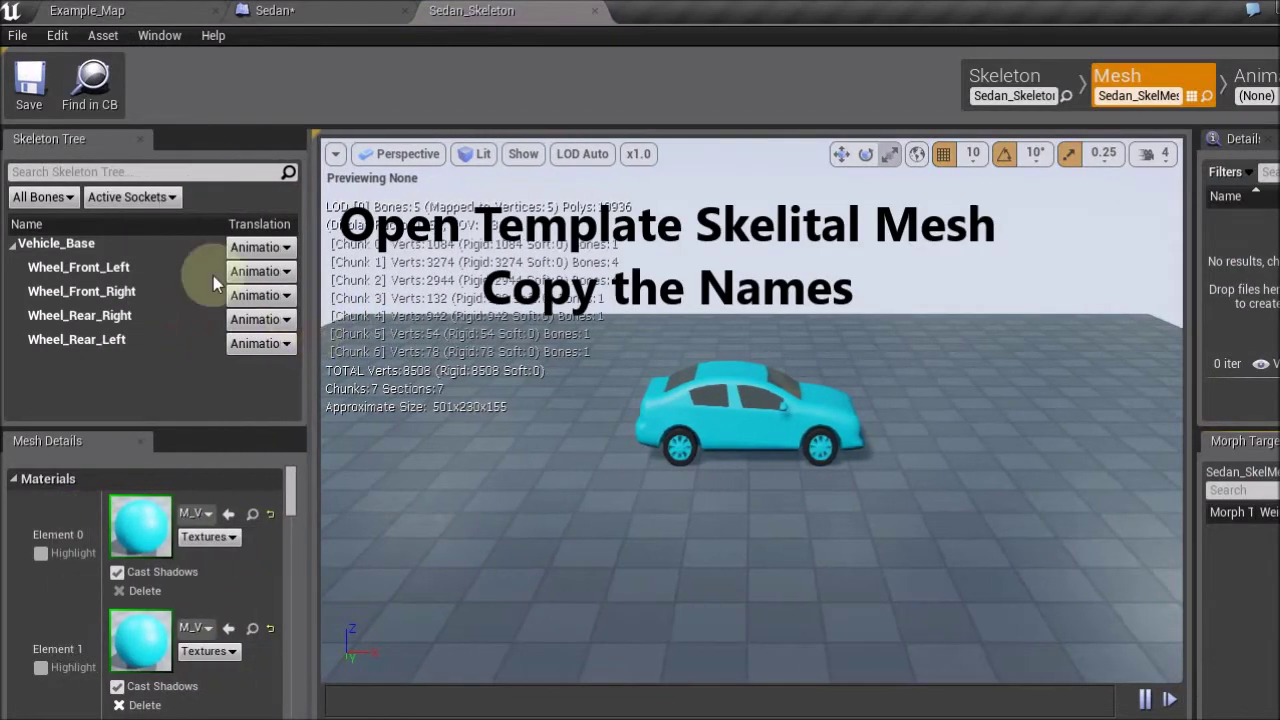
click(77, 244)
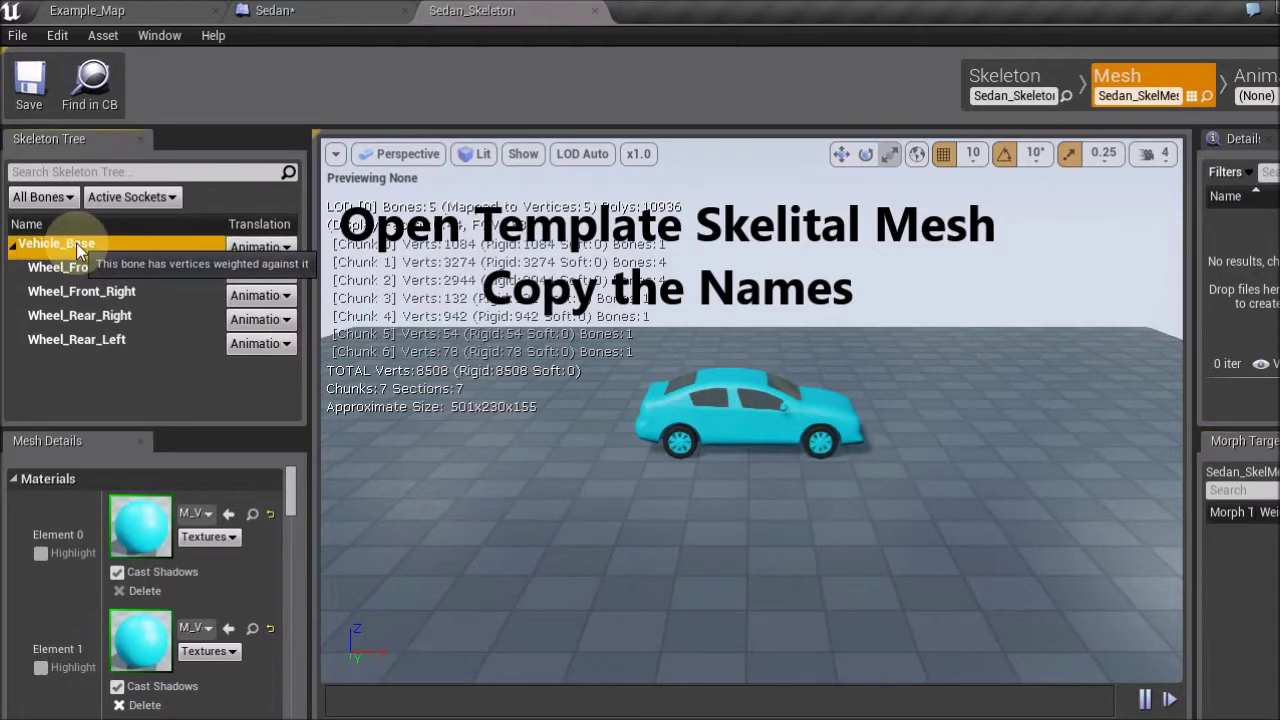
right_click(76, 243)
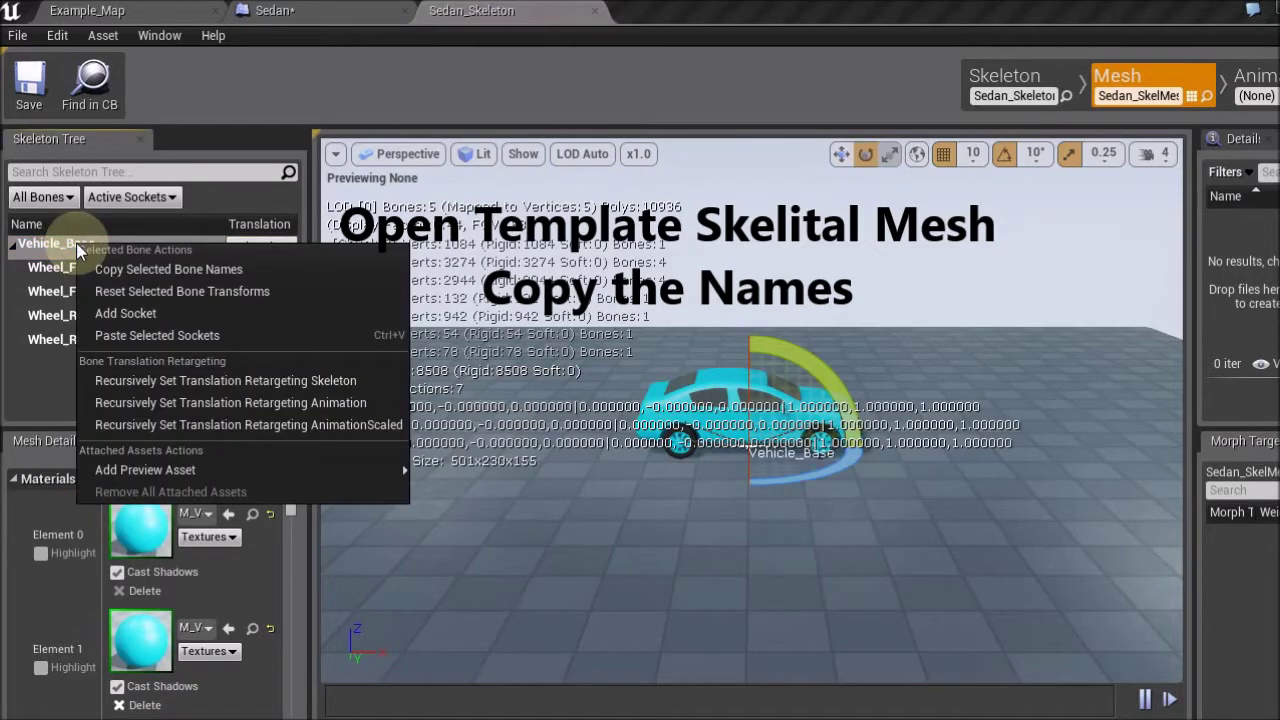
click(186, 272)
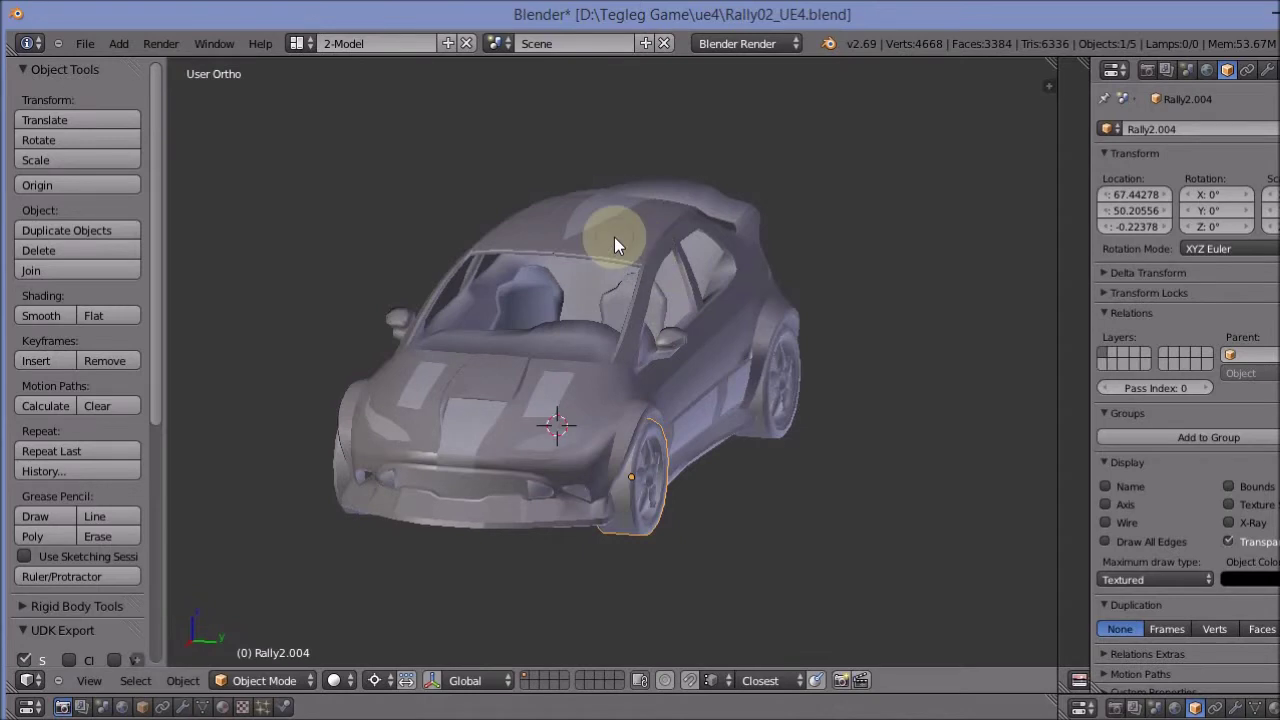
right_click(614, 237)
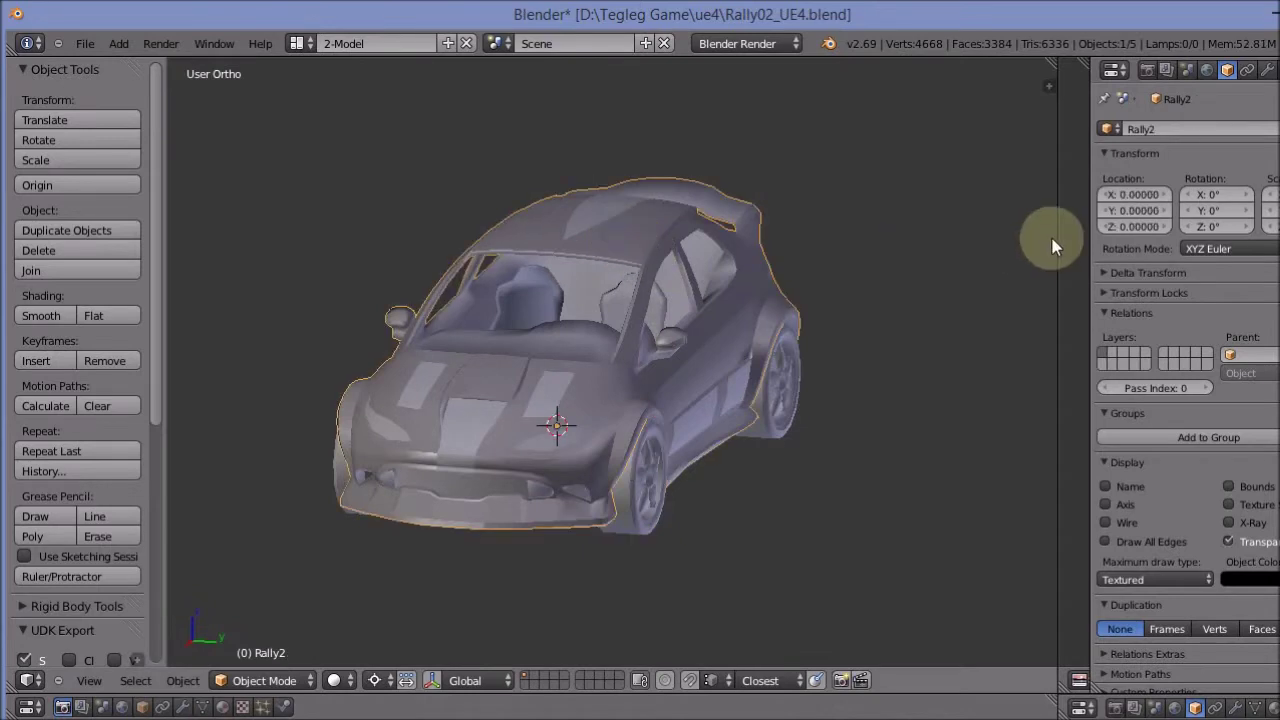
Step: Rename the Blender car body object to Vehicle_Base
click(1162, 129)
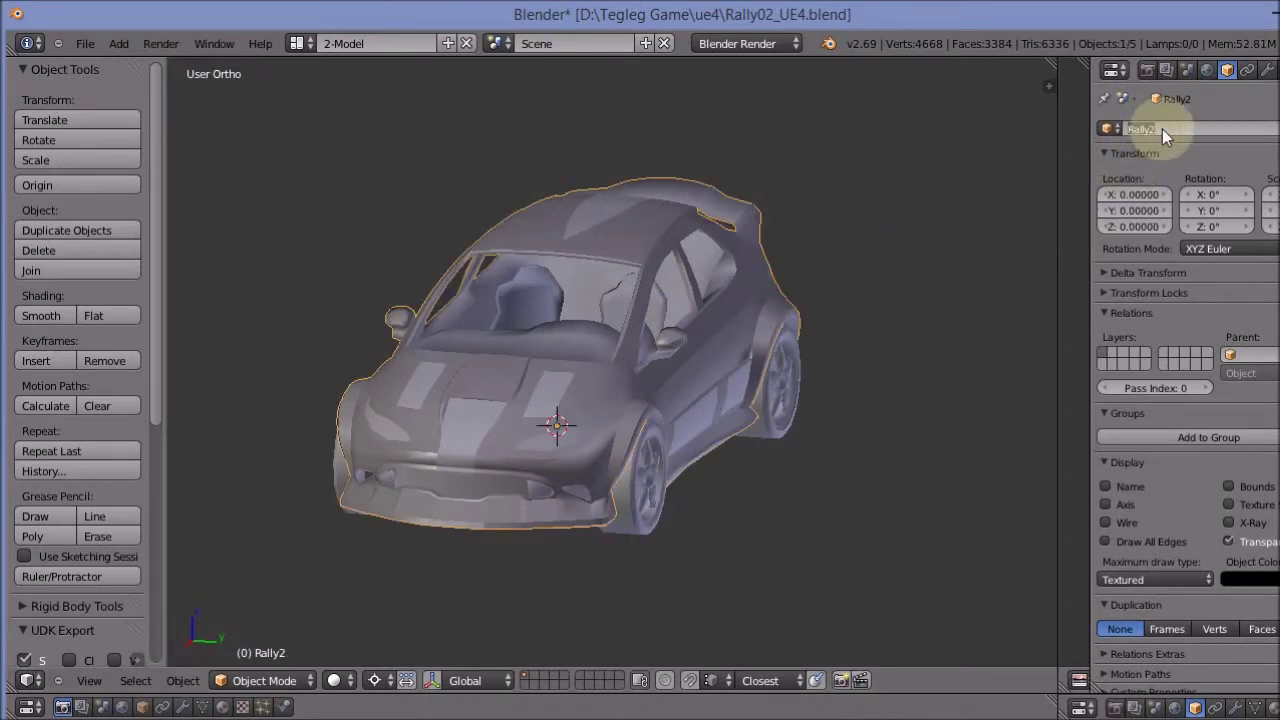
key(ctrl+v)
key(Return)
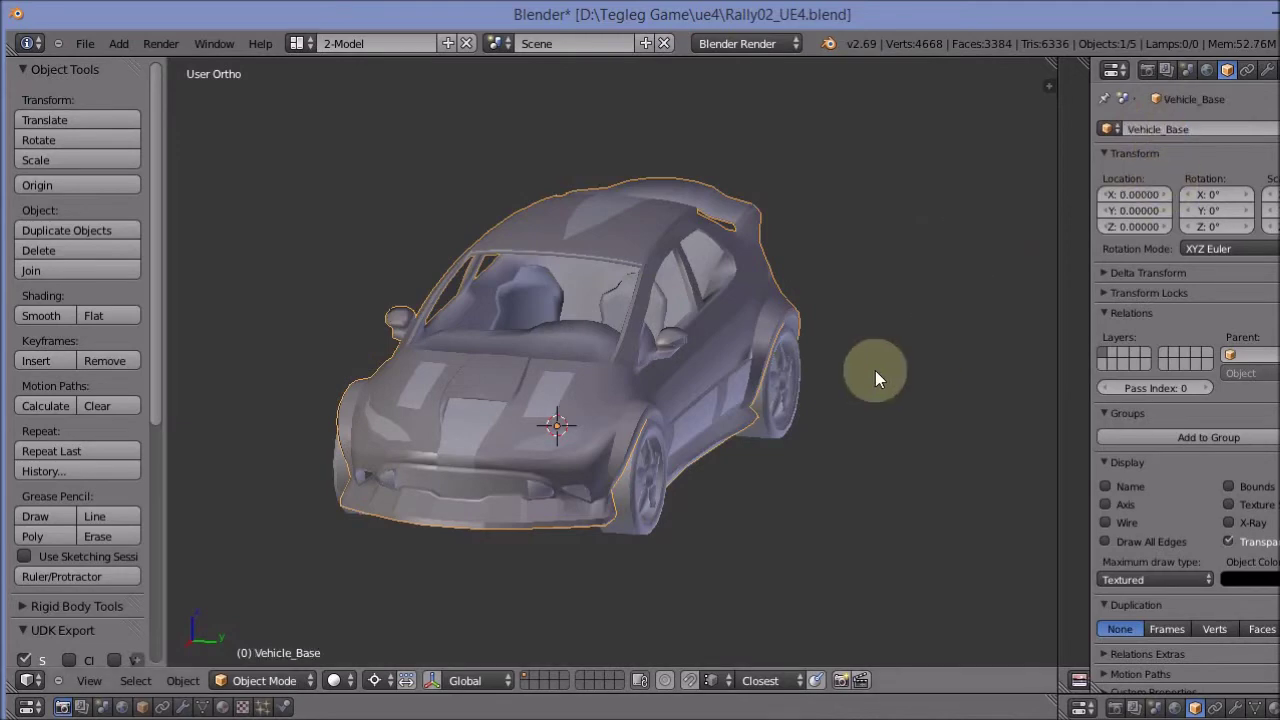
Step: Copy the Wheel_Front_Left bone name and give the front-left wheel object that name
mouse_move(359, 686)
click(450, 625)
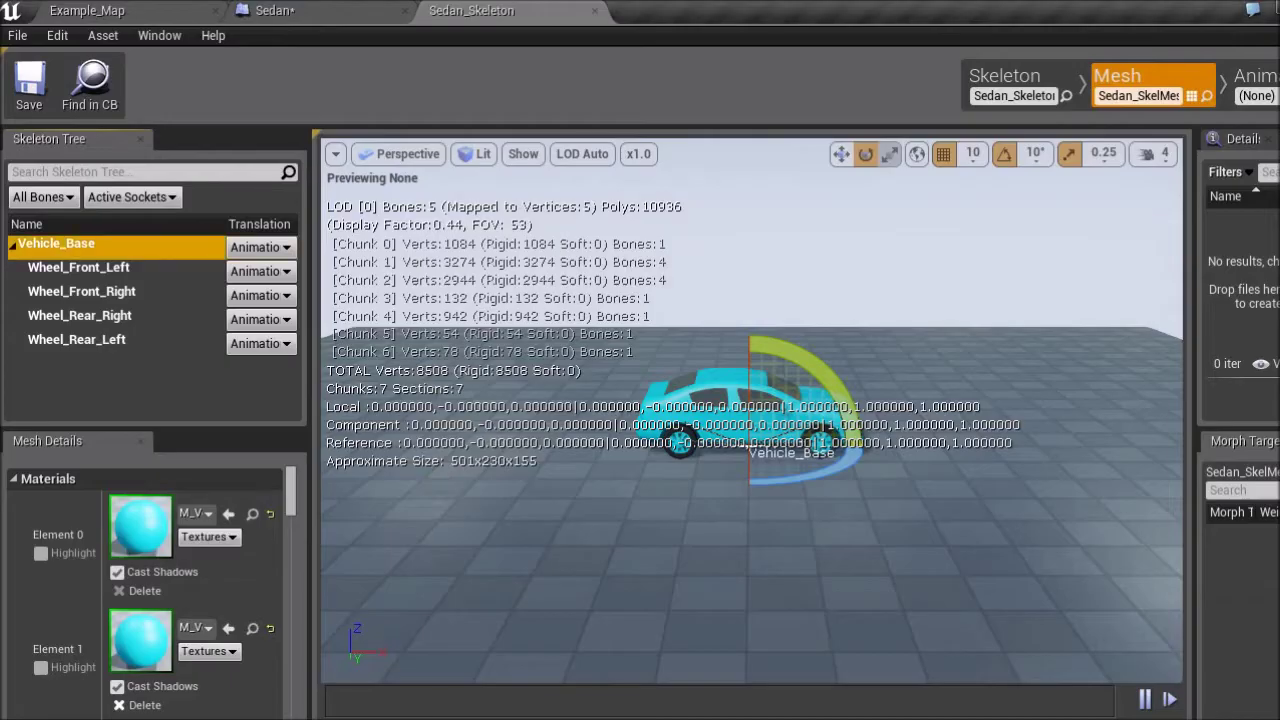
click(96, 272)
right_click(94, 270)
click(165, 293)
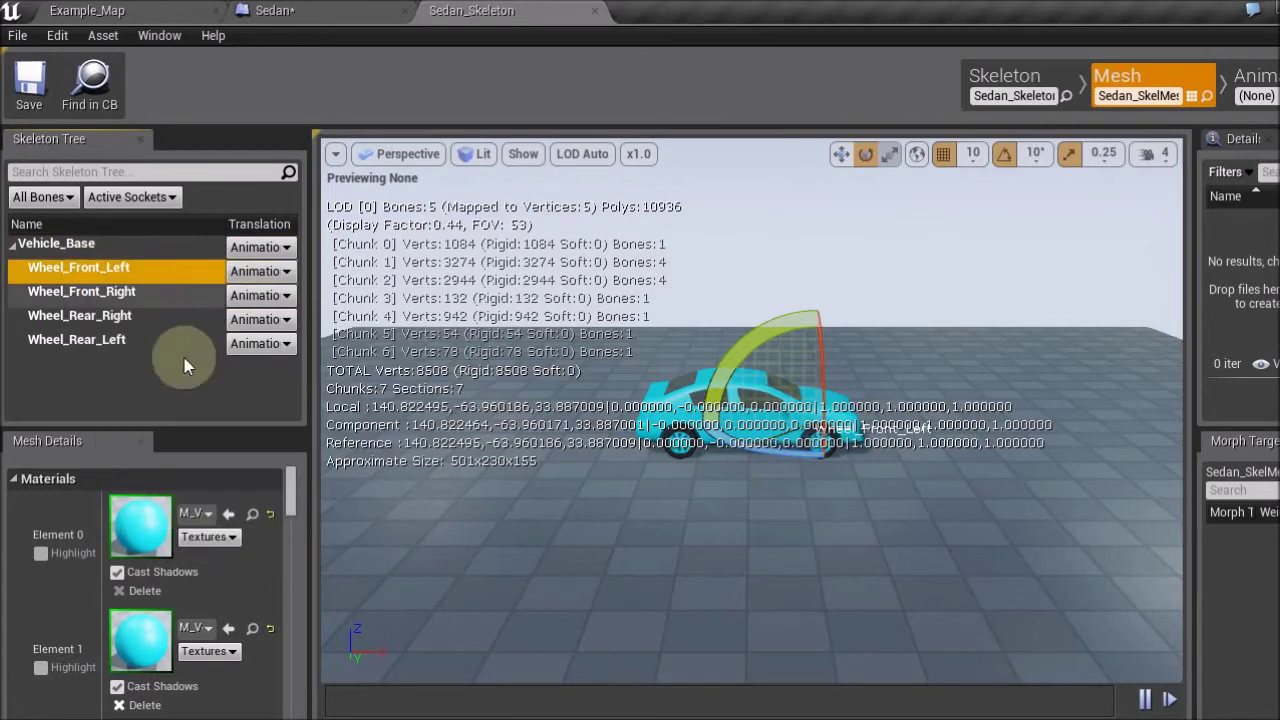
click(400, 708)
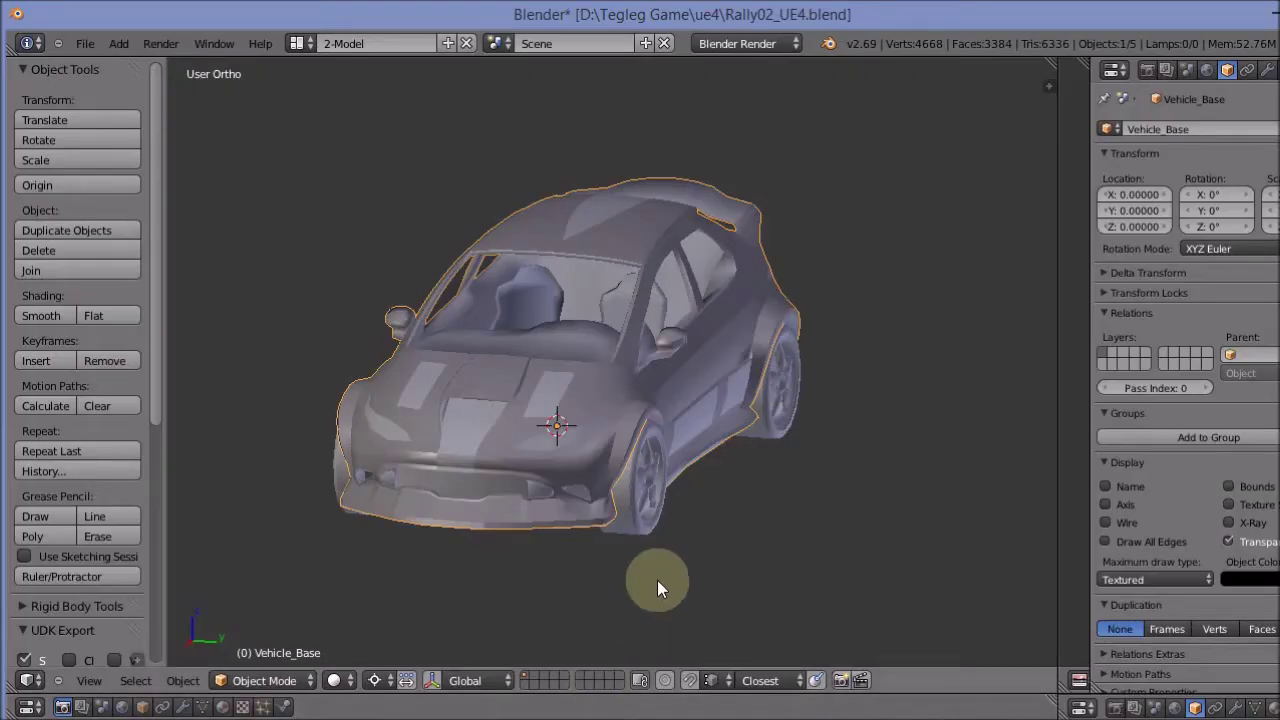
right_click(649, 521)
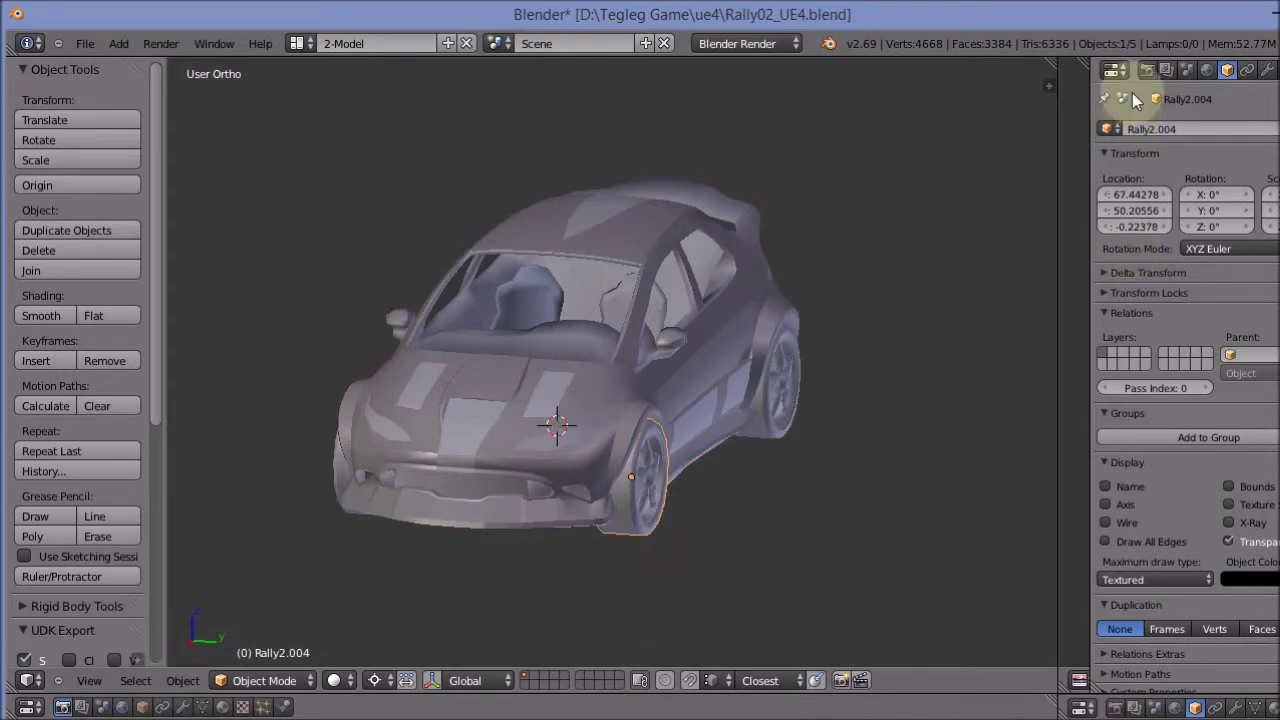
text(Wheel_Front_Left)
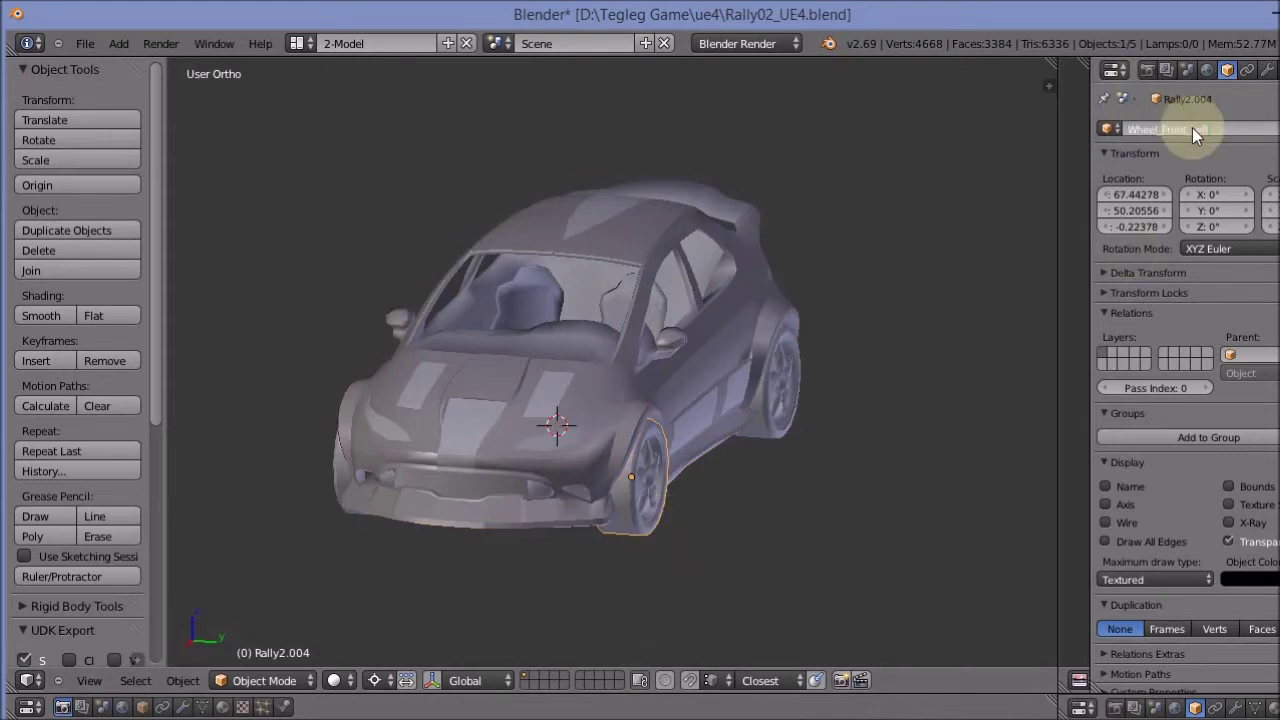
key(Return)
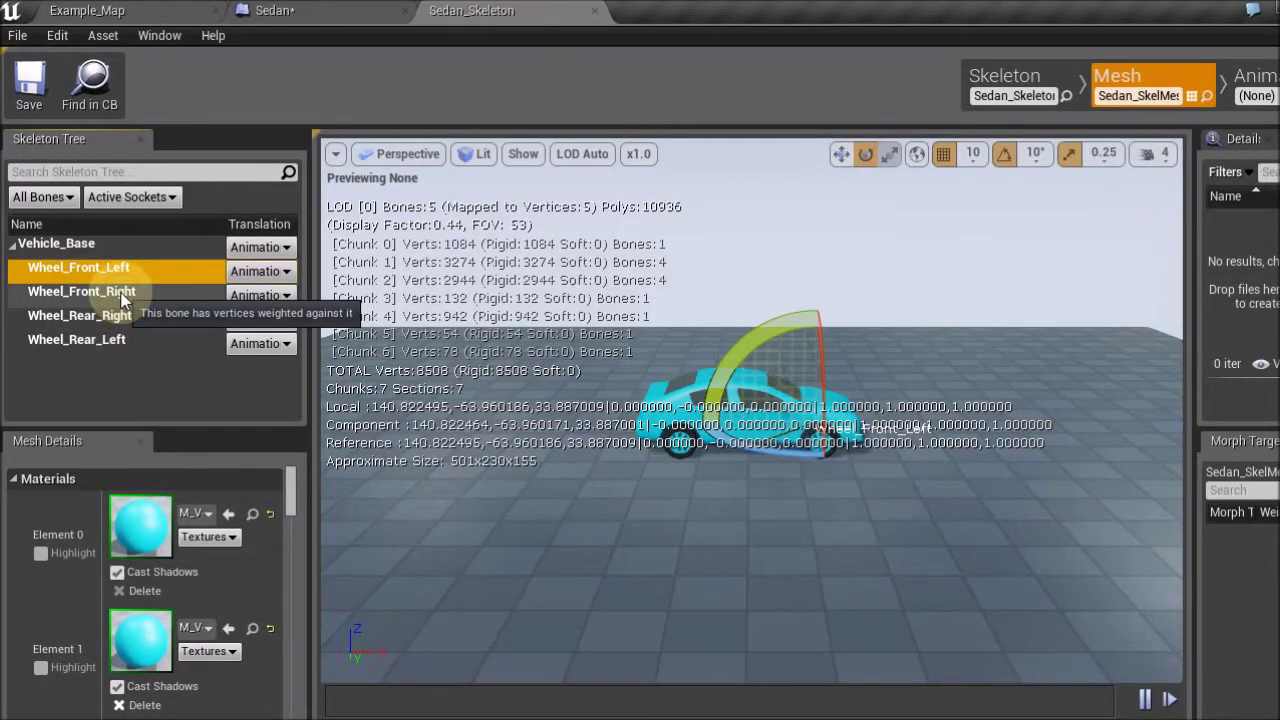
Step: Copy the Wheel_Front_Right bone name and rename the front-right wheel object to Wheel_Front_Right
click(90, 291)
right_click(122, 292)
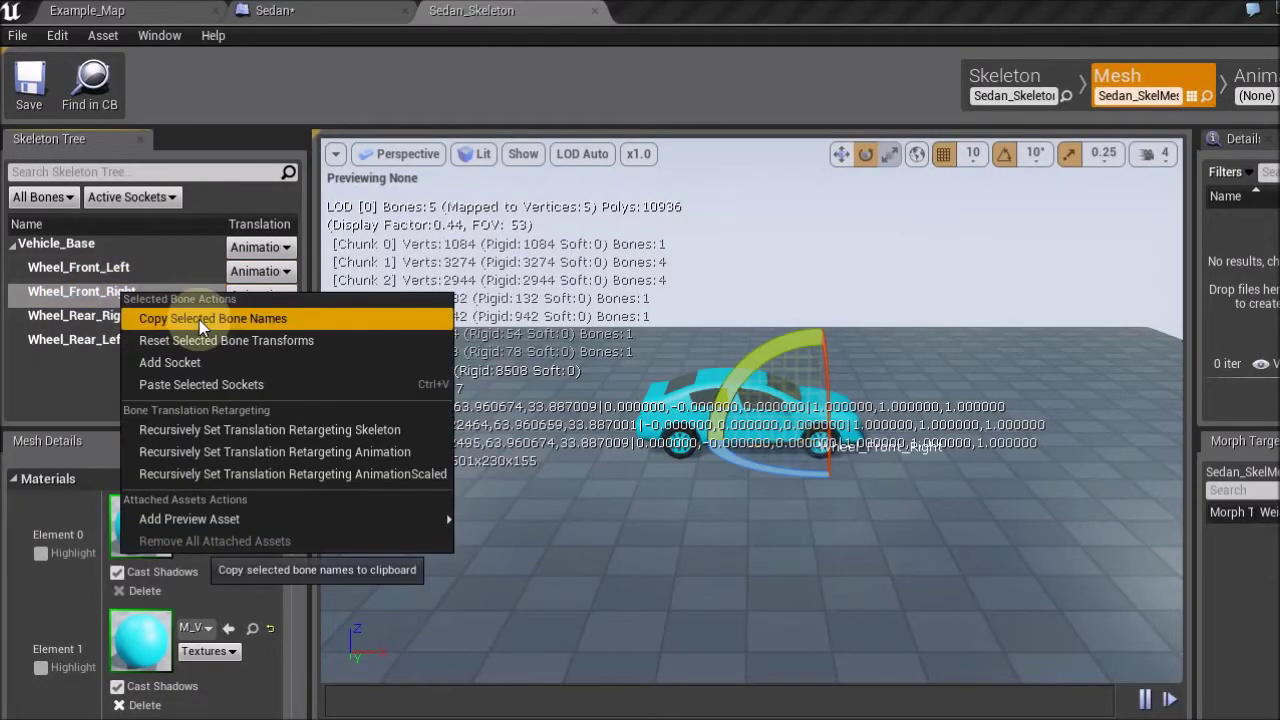
click(199, 320)
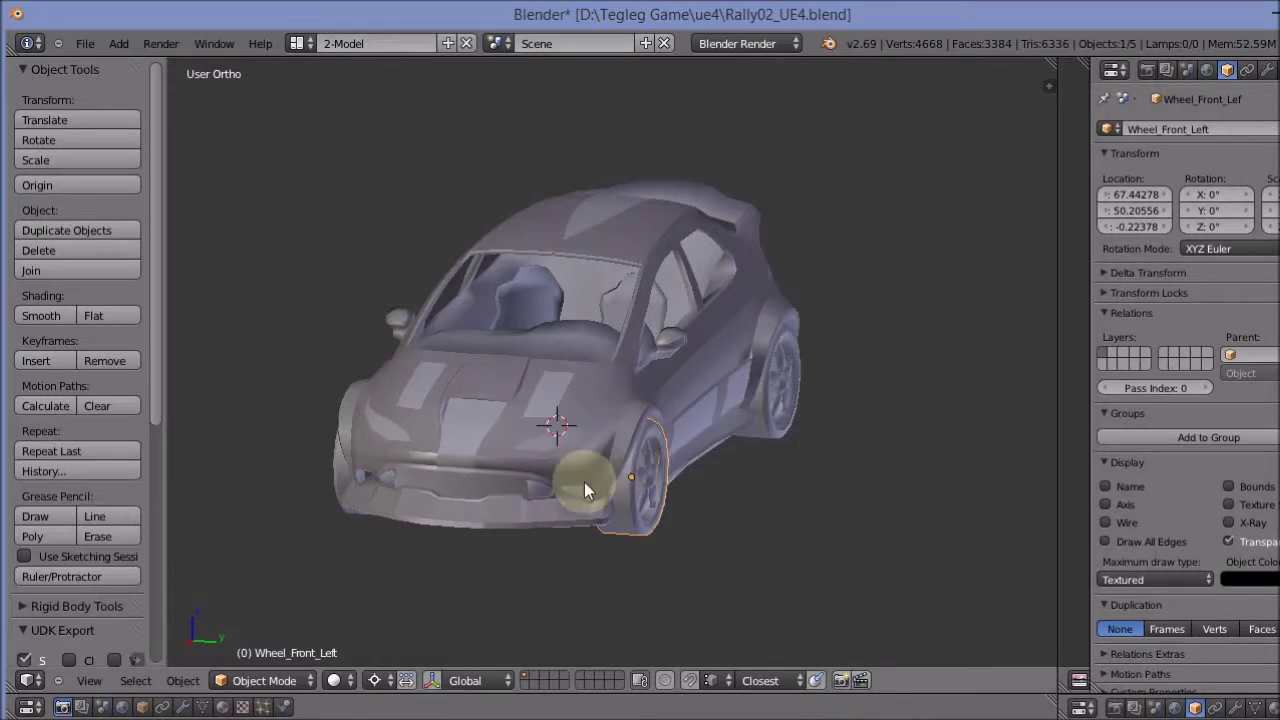
middle_drag(463, 492, 691, 525)
right_click(757, 568)
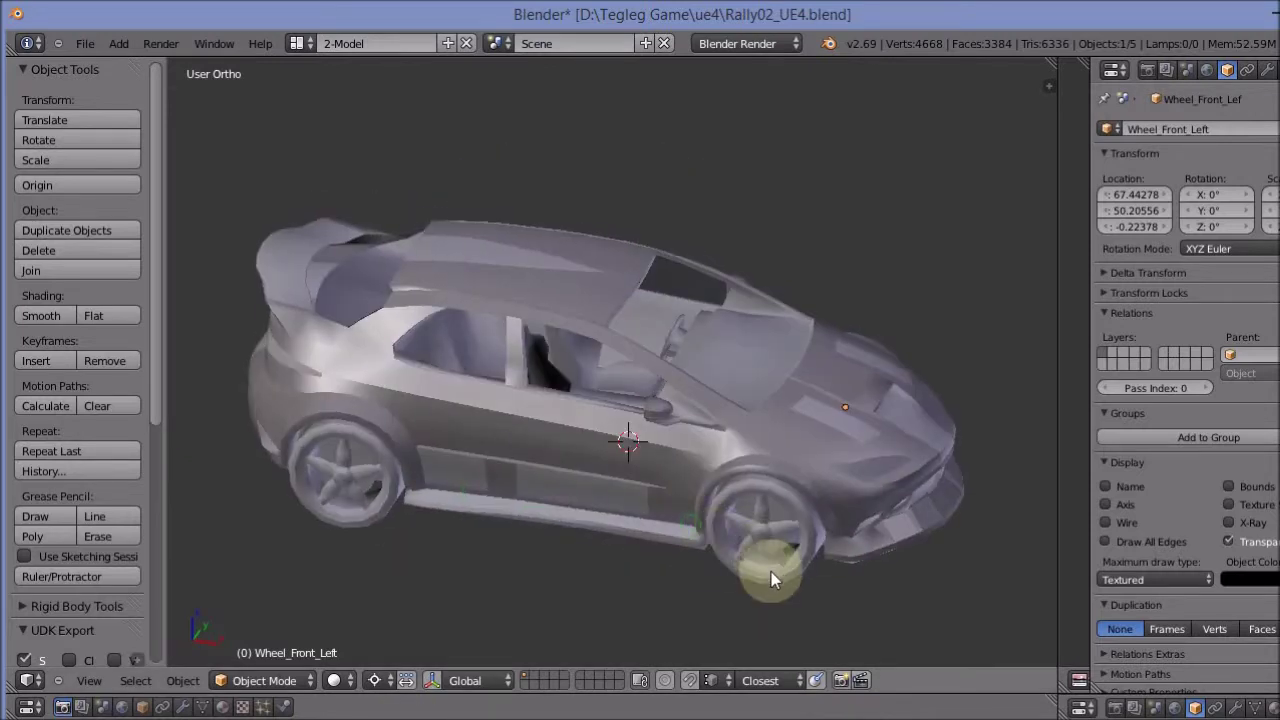
click(1187, 131)
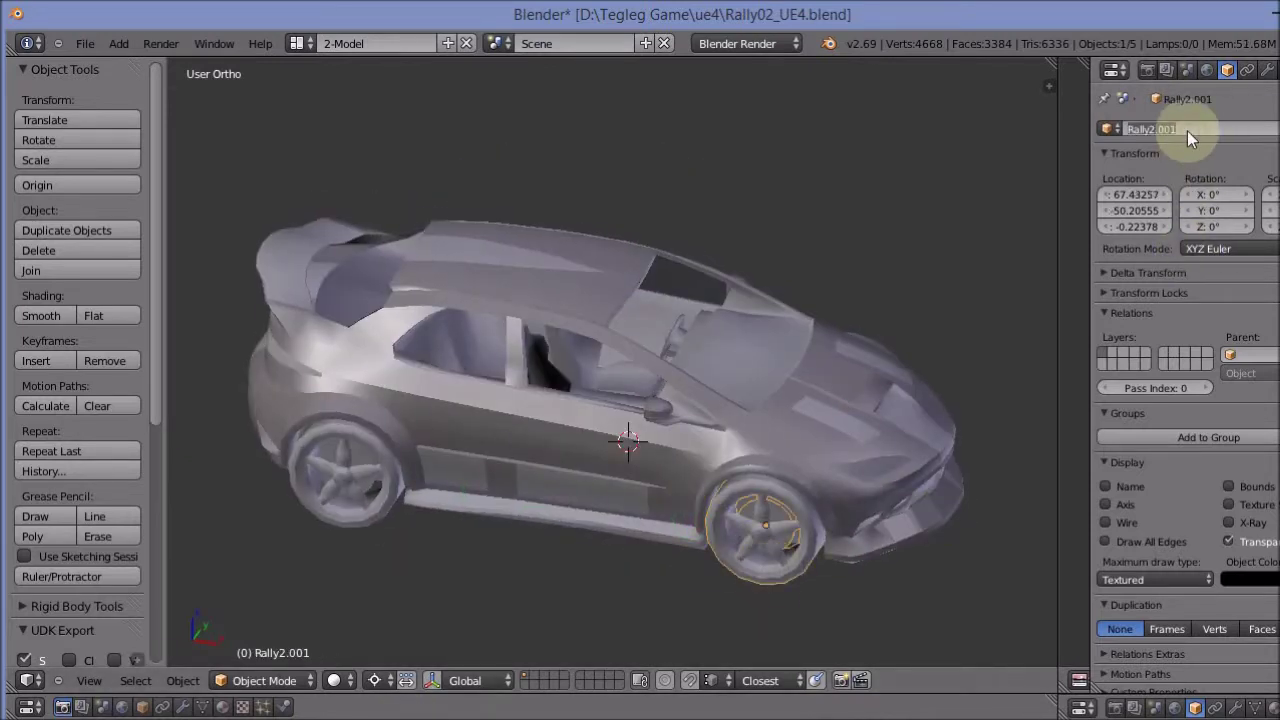
key(ctrl+v)
key(Return)
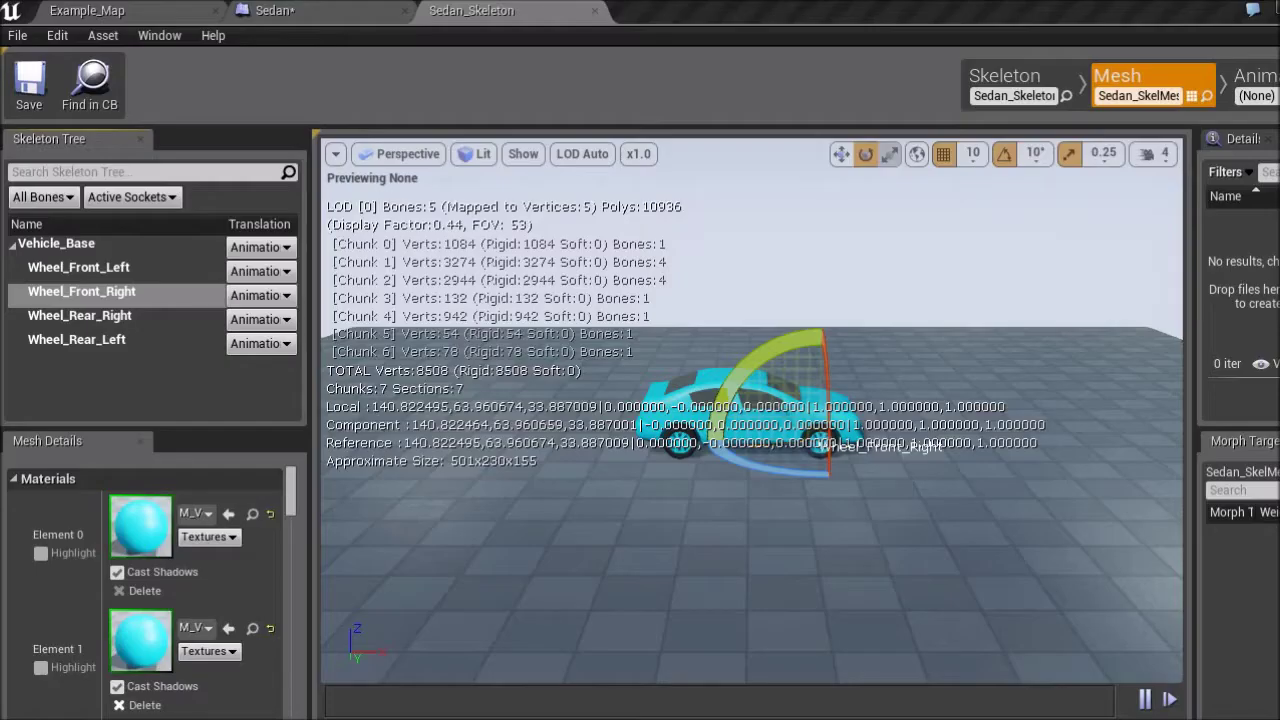
click(80, 291)
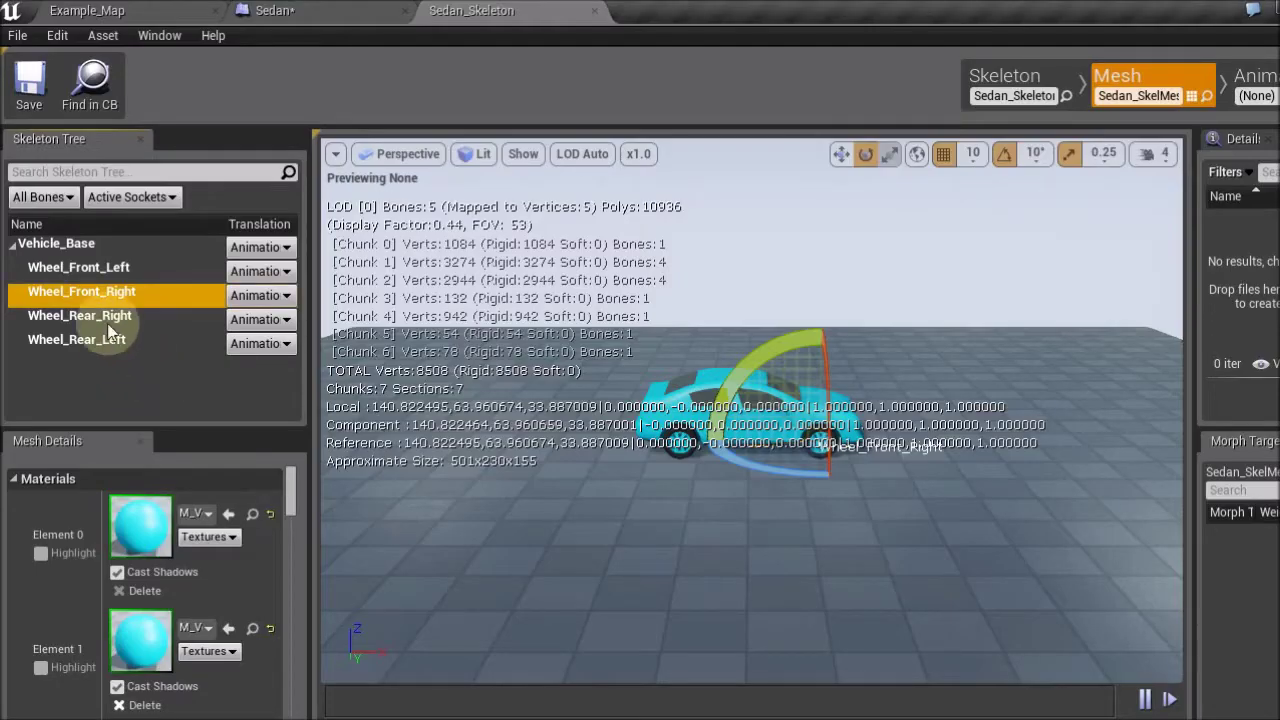
Step: Copy the Wheel_Rear_Right bone name and rename the right rear wheel object to match
click(108, 321)
right_click(108, 320)
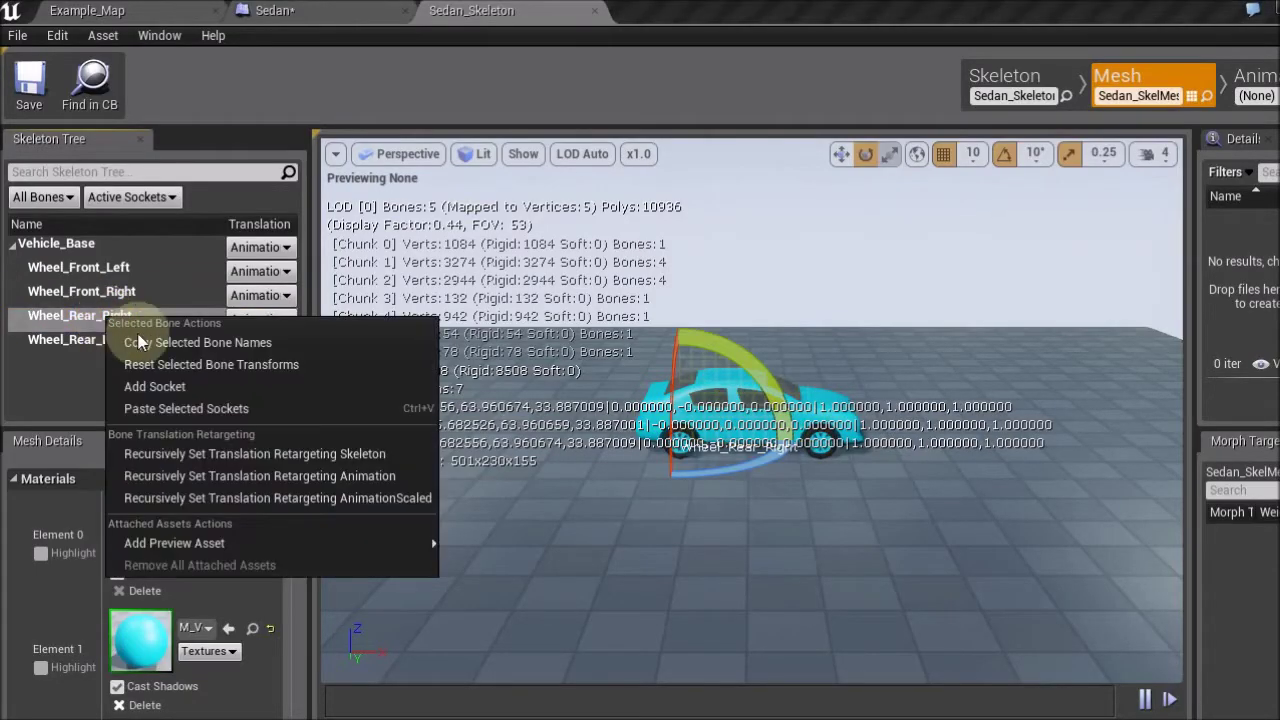
click(210, 342)
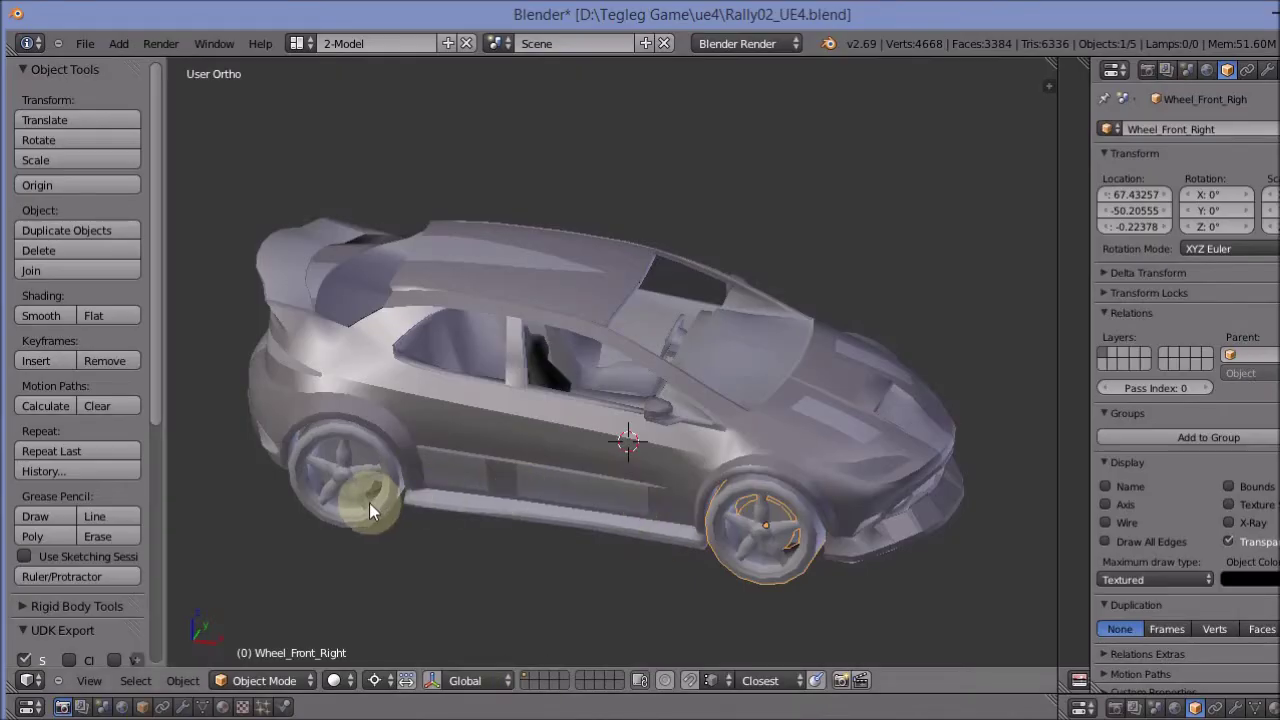
right_click(369, 502)
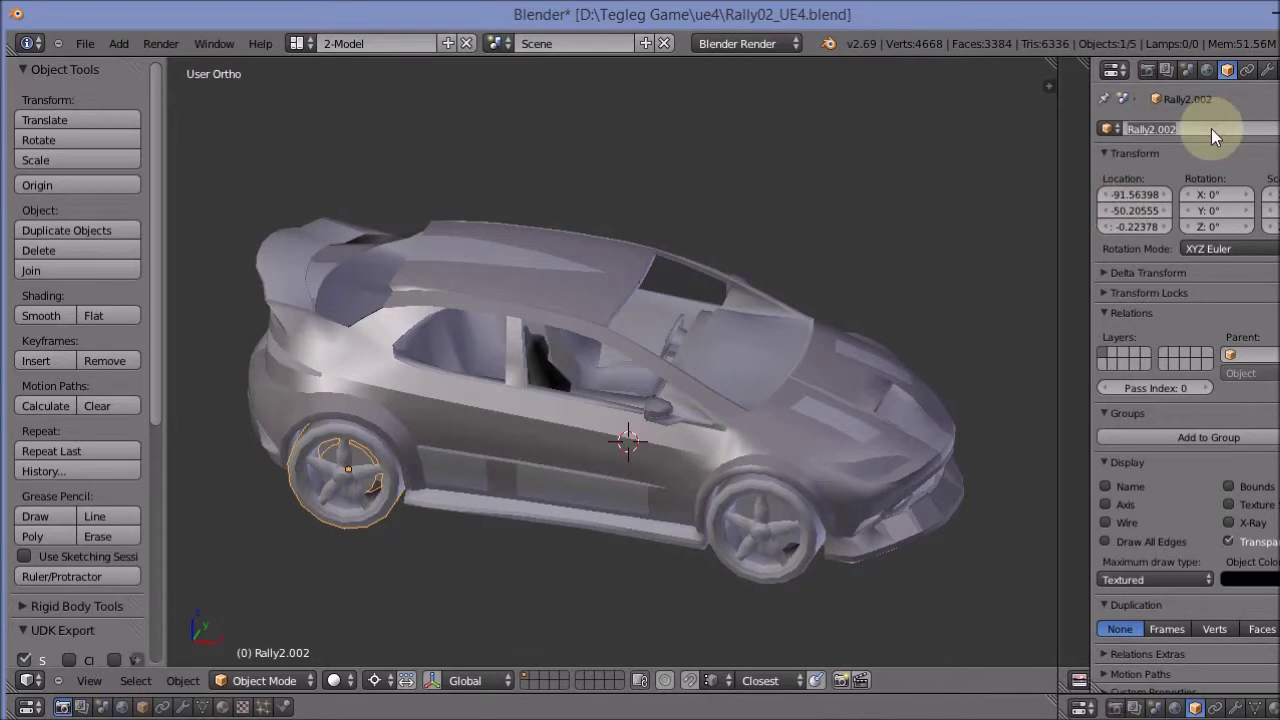
key(ctrl+v)
key(Return)
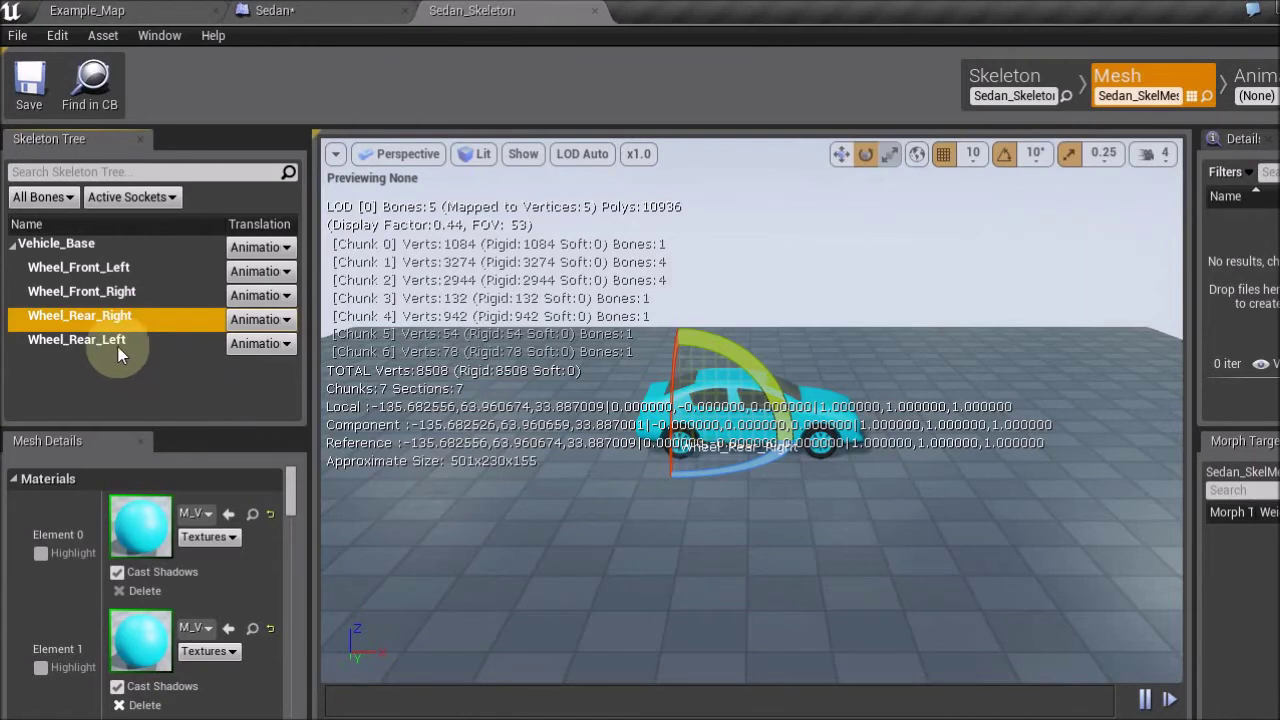
Step: Copy the Wheel_Rear_Left bone name and rename the remaining rear wheel object Wheel_Rear_Left
click(114, 341)
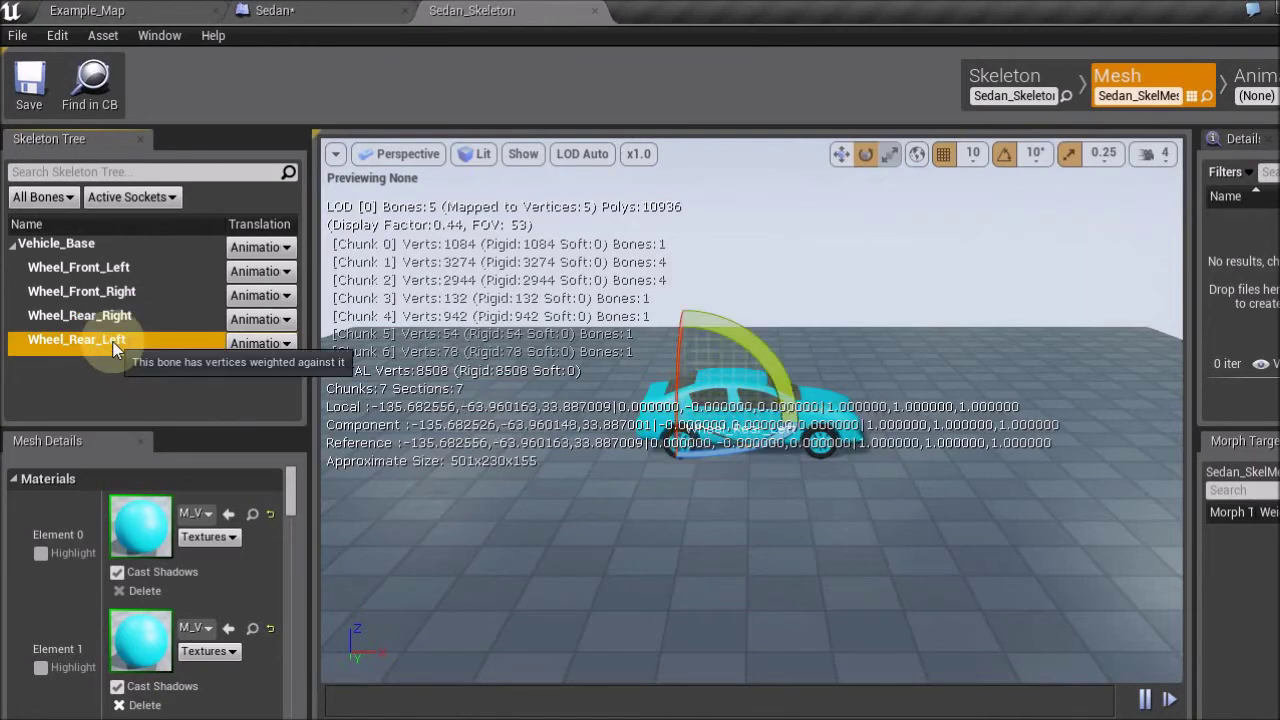
right_click(114, 342)
click(167, 371)
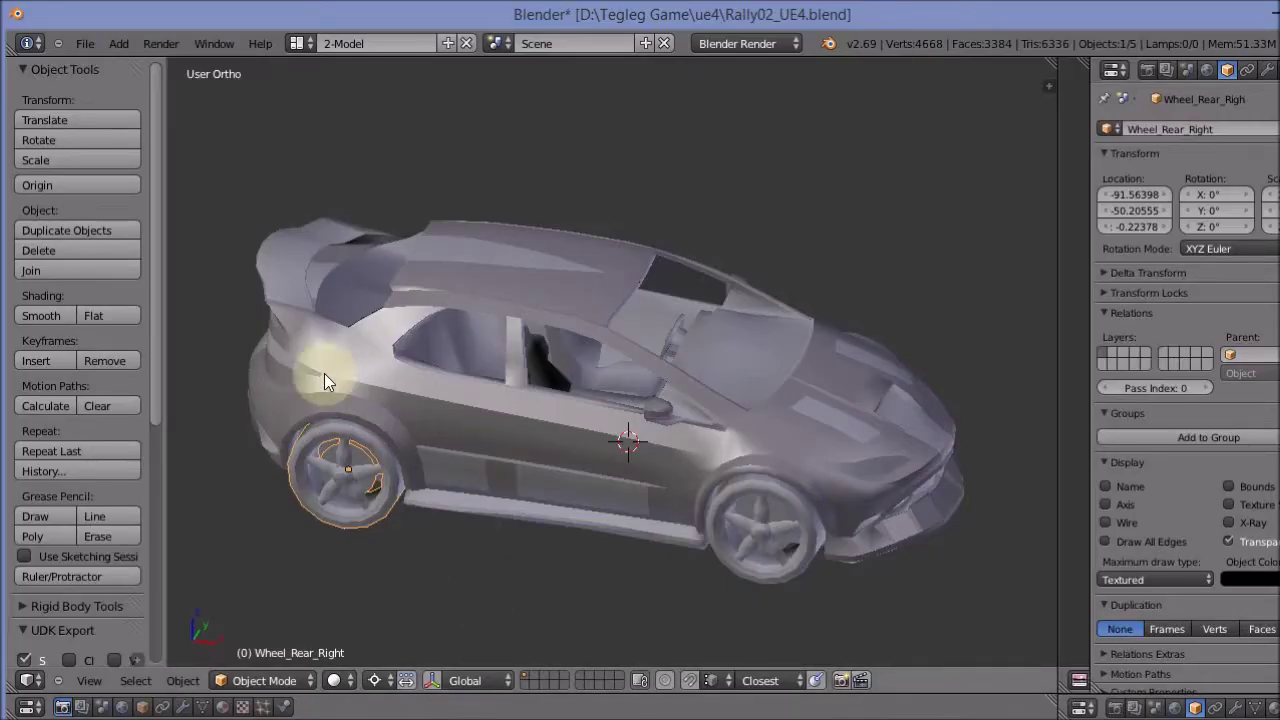
middle_drag(324, 373, 704, 434)
right_click(707, 577)
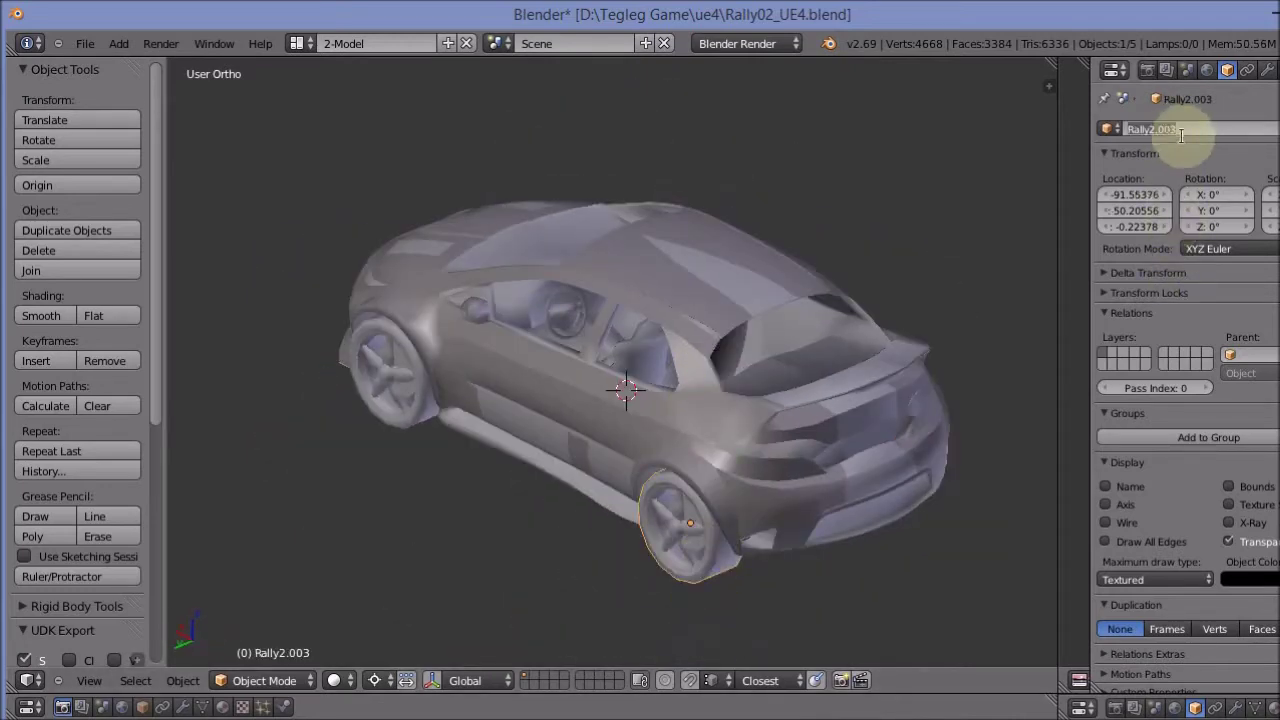
text(Wheel_Rear_Left)
key(Return)
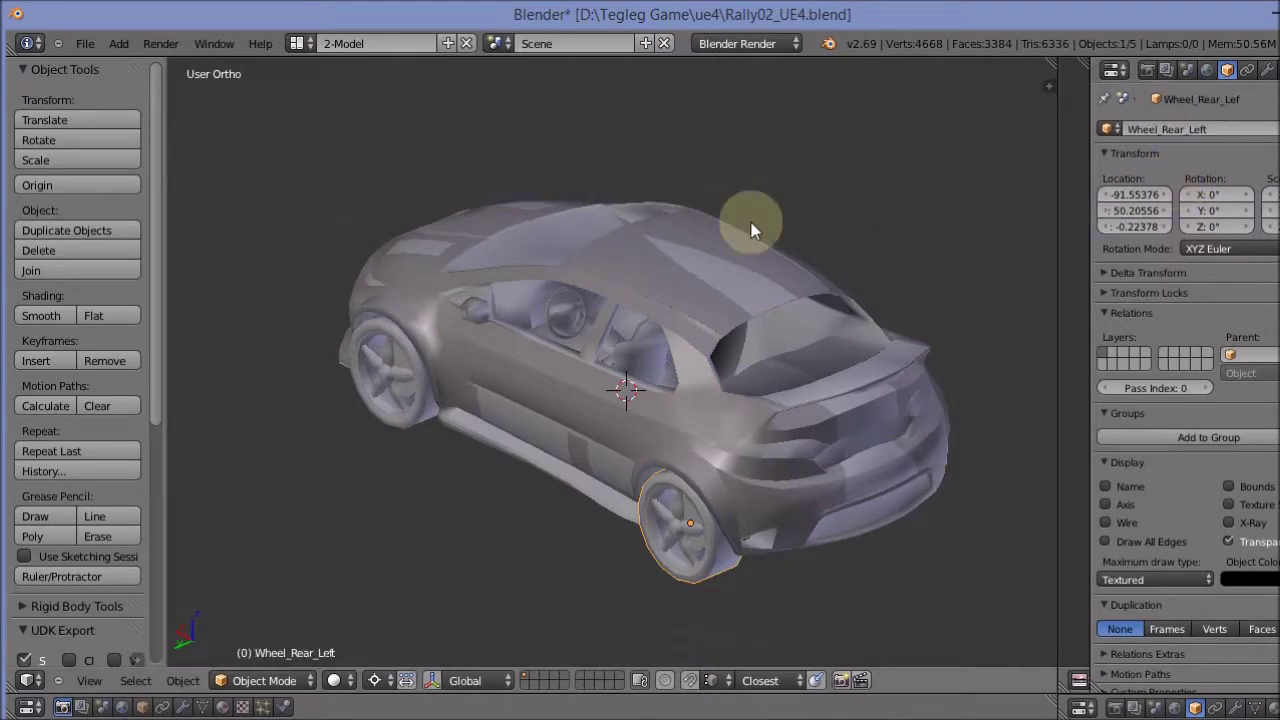
mouse_move(814, 294)
middle_down()
mouse_move(452, 222)
mouse_move(489, 255)
middle_up()
right_click(636, 542)
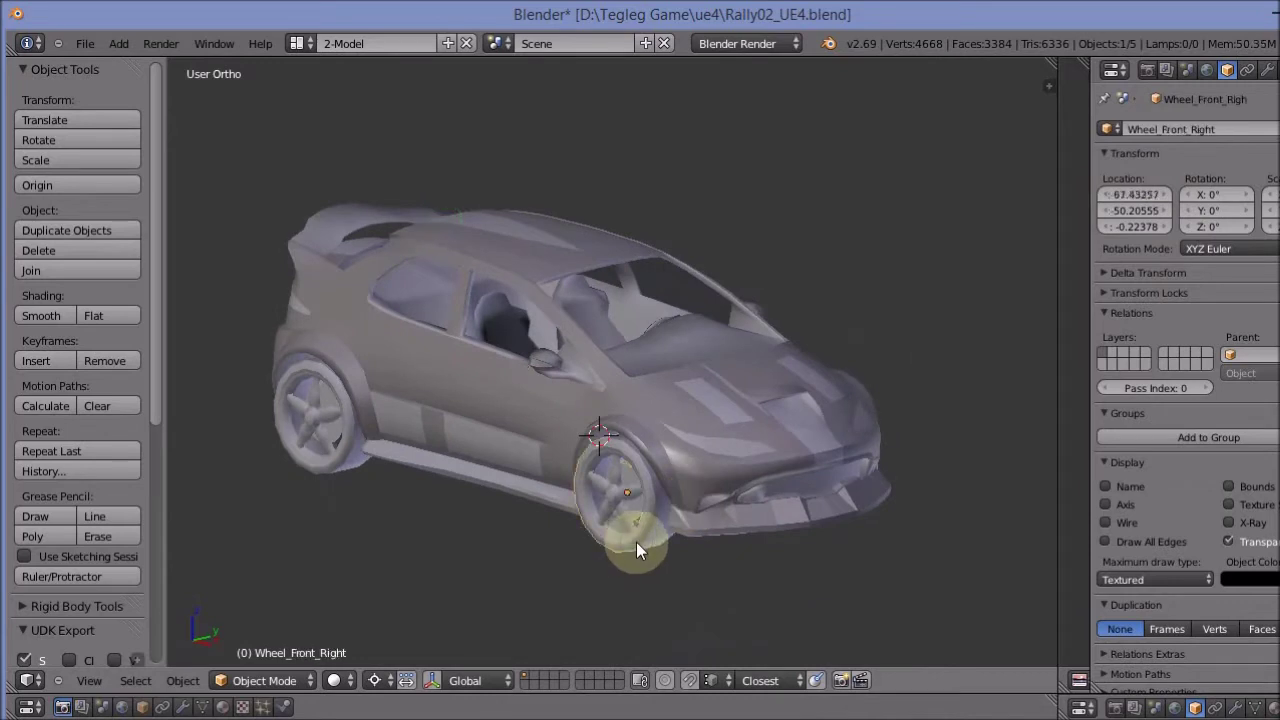
Step: Vertex-parent the front-right wheel and one rear wheel to the Vehicle_Base body
shift+right_click(591, 384)
click(183, 680)
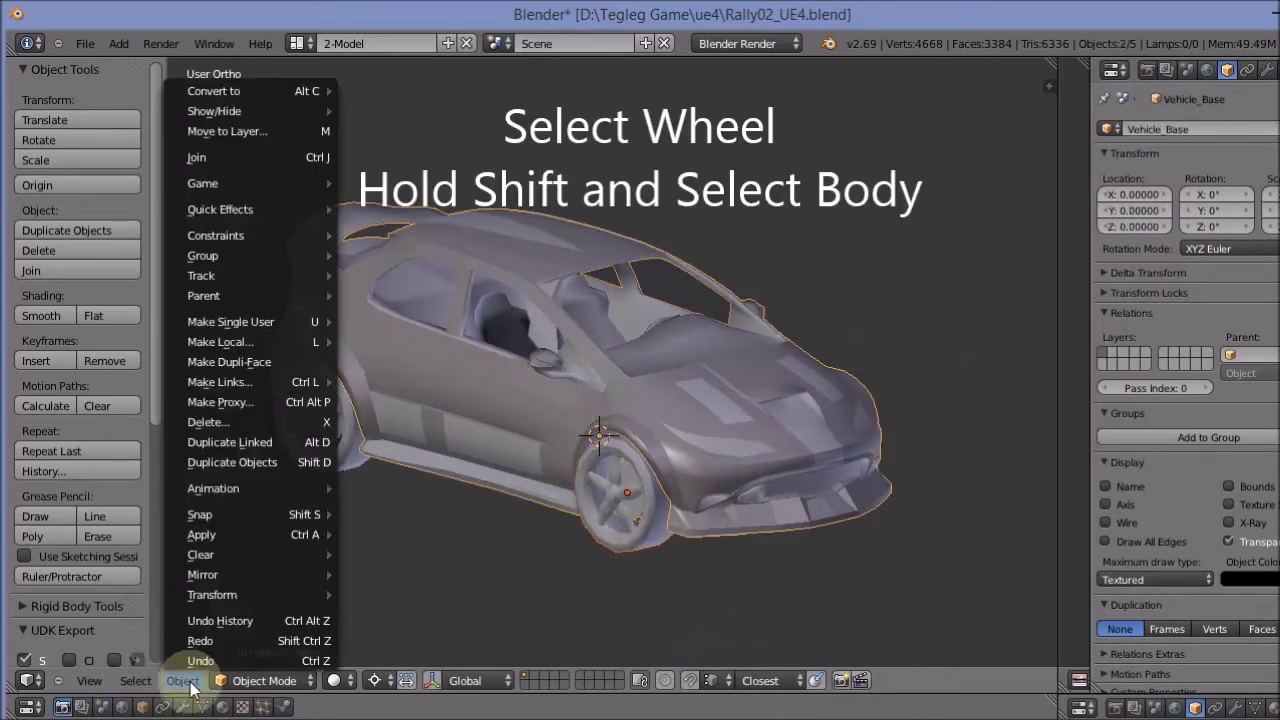
mouse_move(269, 298)
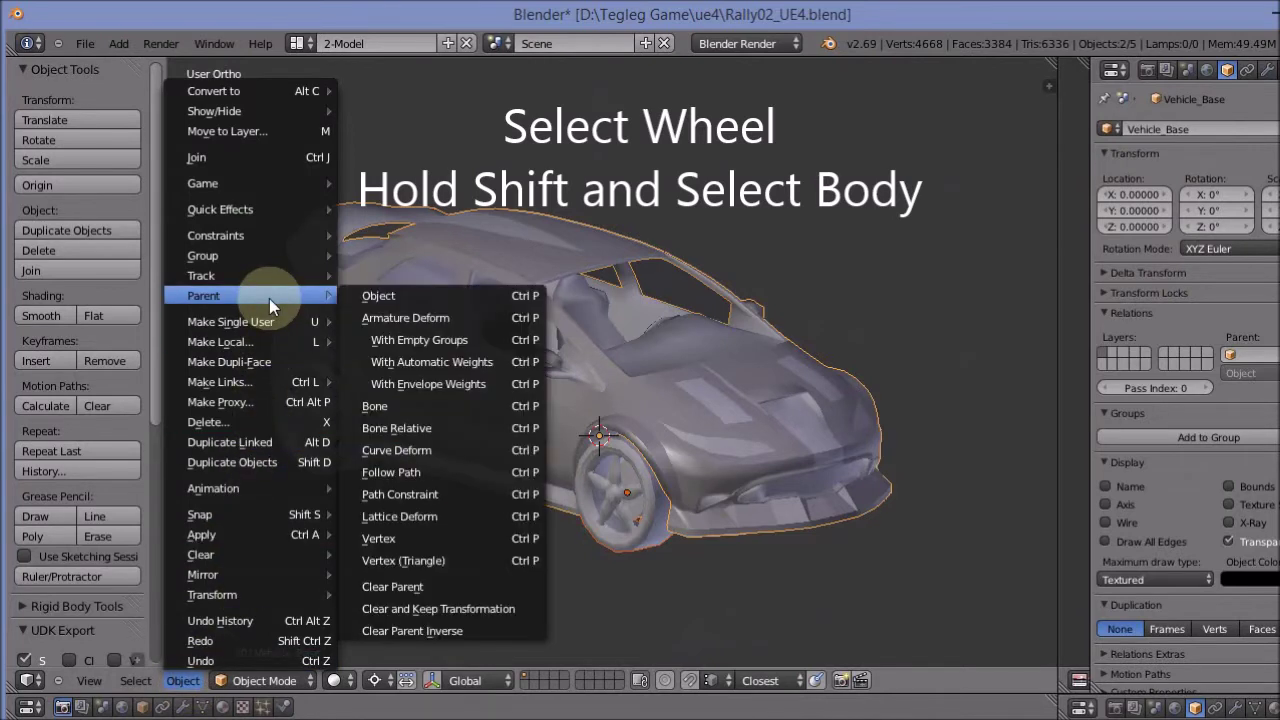
click(395, 538)
click(343, 574)
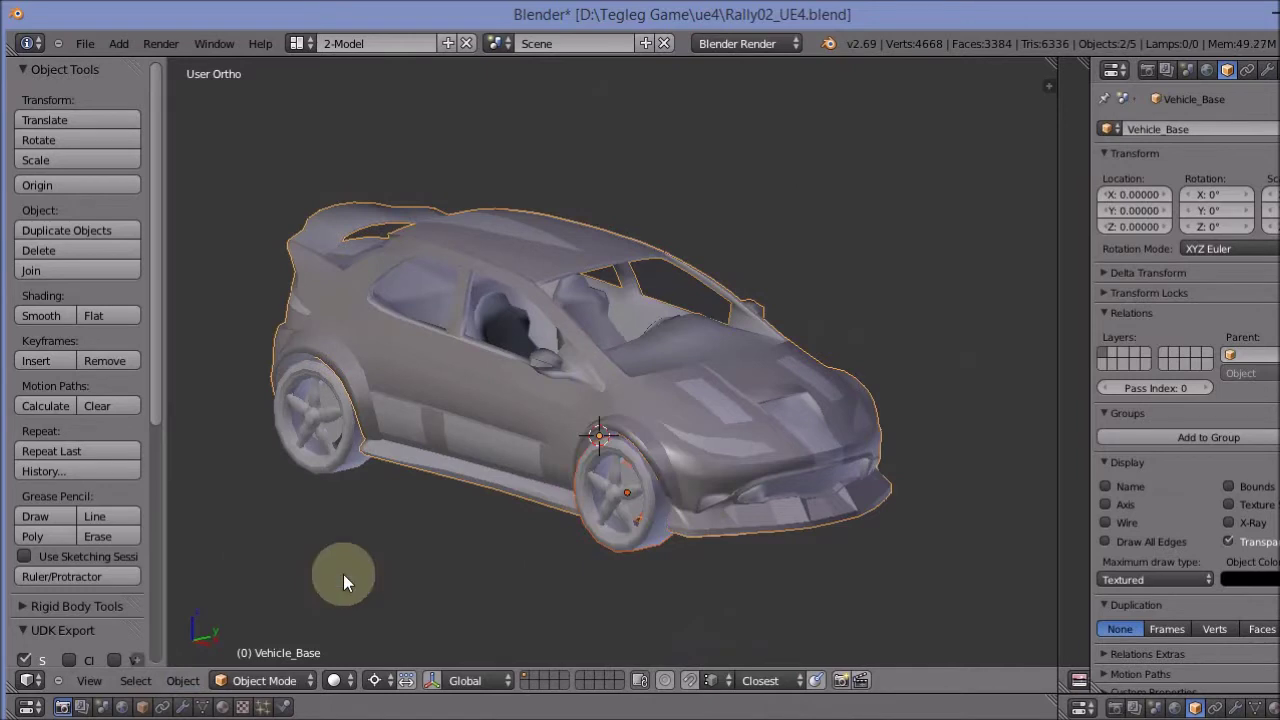
right_click(310, 464)
shift+right_click(453, 356)
click(188, 680)
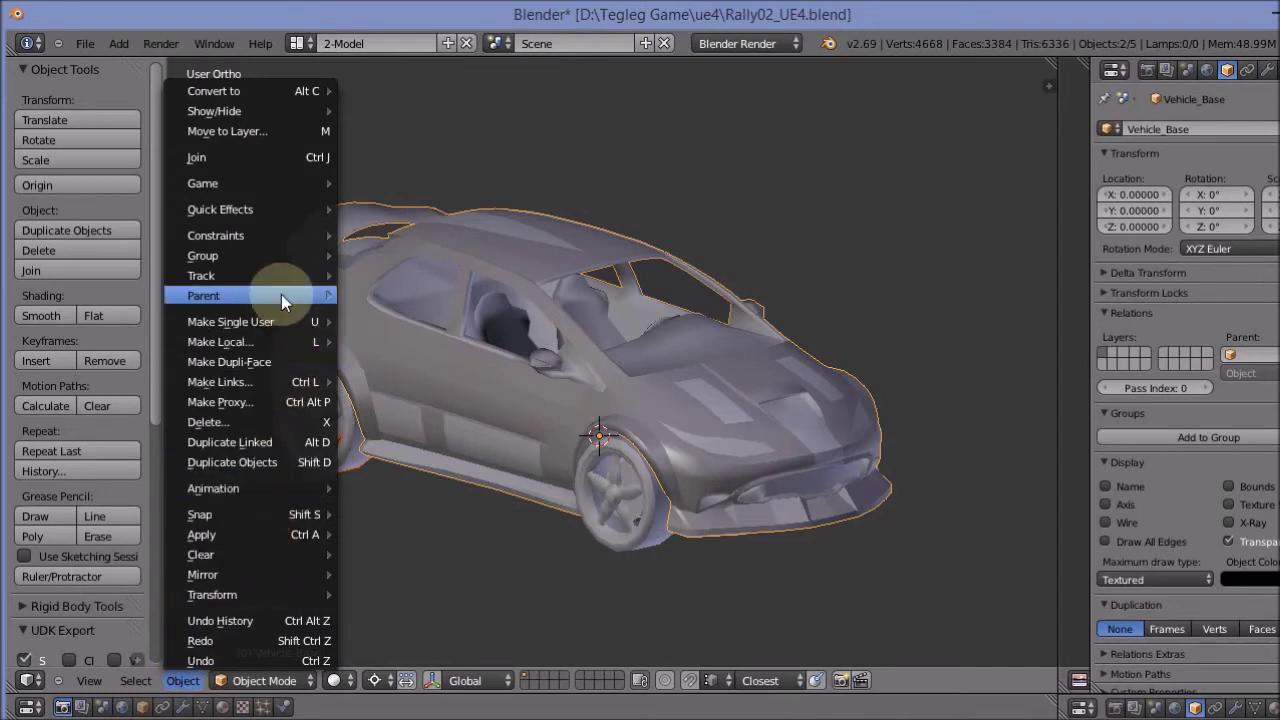
mouse_move(281, 294)
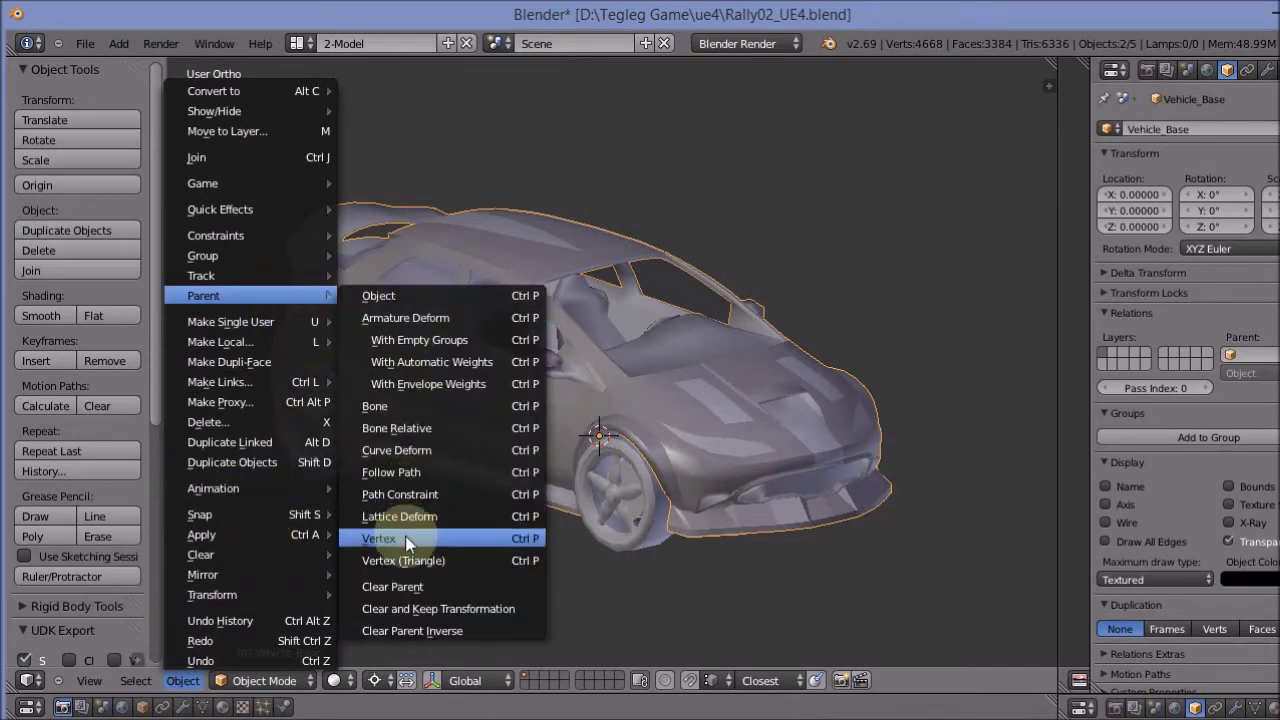
click(405, 536)
click(405, 536)
Step: Vertex-parent the front-left wheel and the last rear wheel to Vehicle_Base, then check the car
middle_drag(751, 543, 516, 556)
right_click(521, 522)
shift+right_click(662, 385)
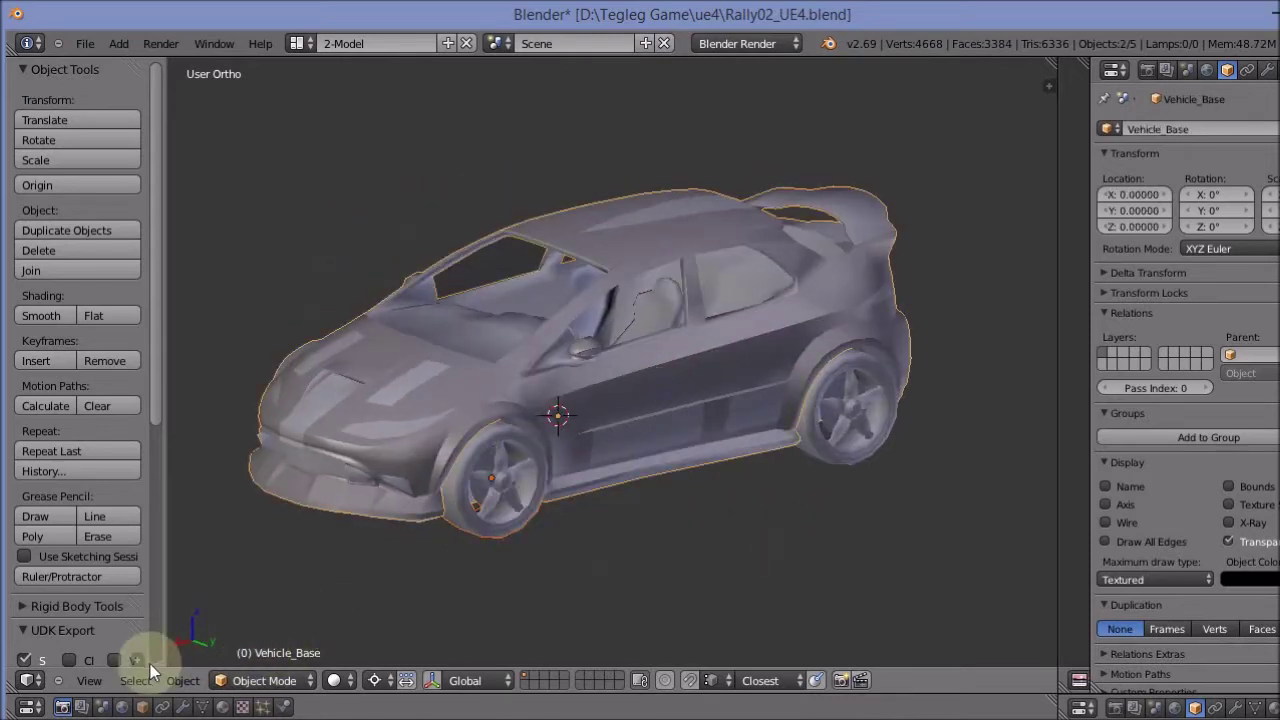
click(182, 680)
mouse_move(257, 286)
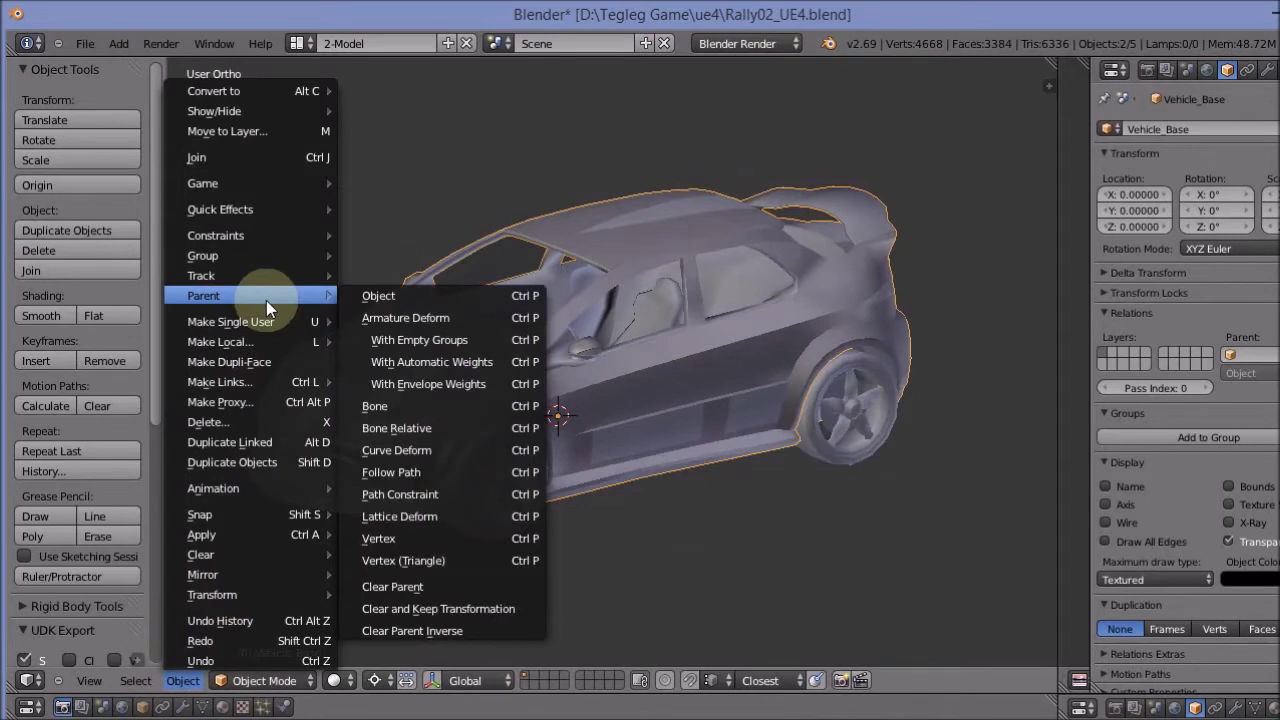
click(405, 538)
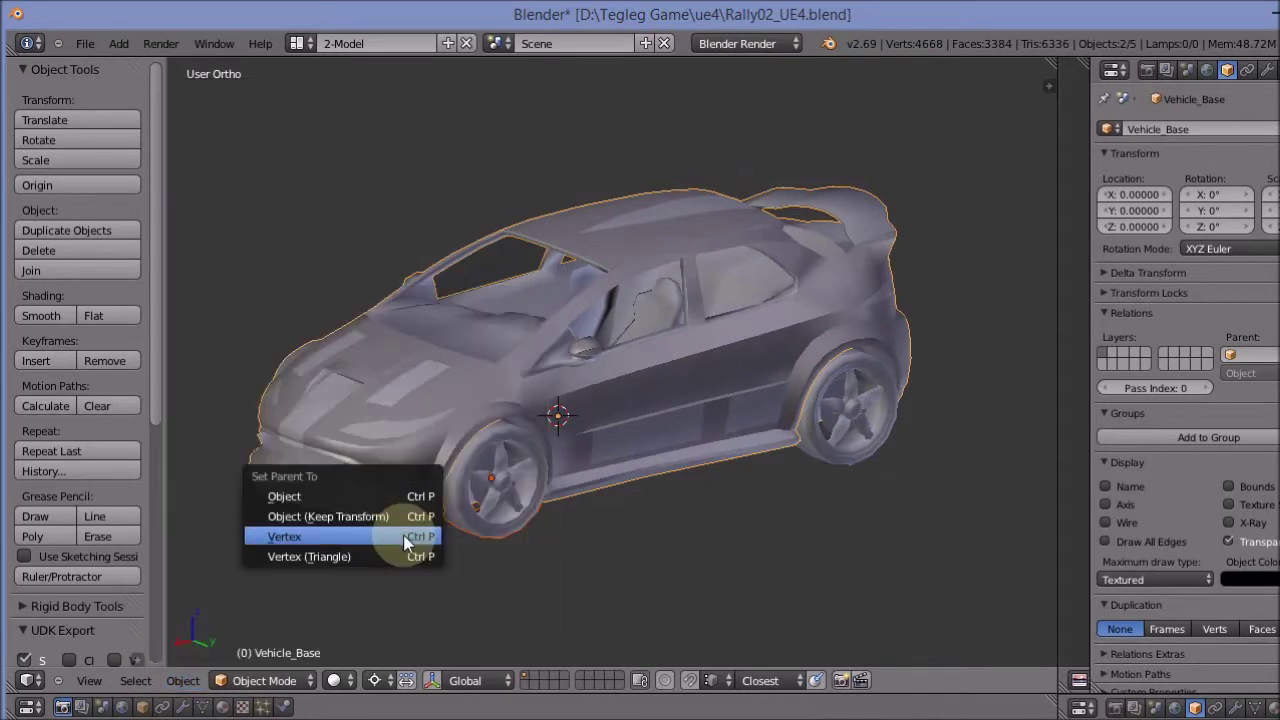
click(398, 538)
right_click(849, 439)
shift+right_click(757, 380)
click(181, 680)
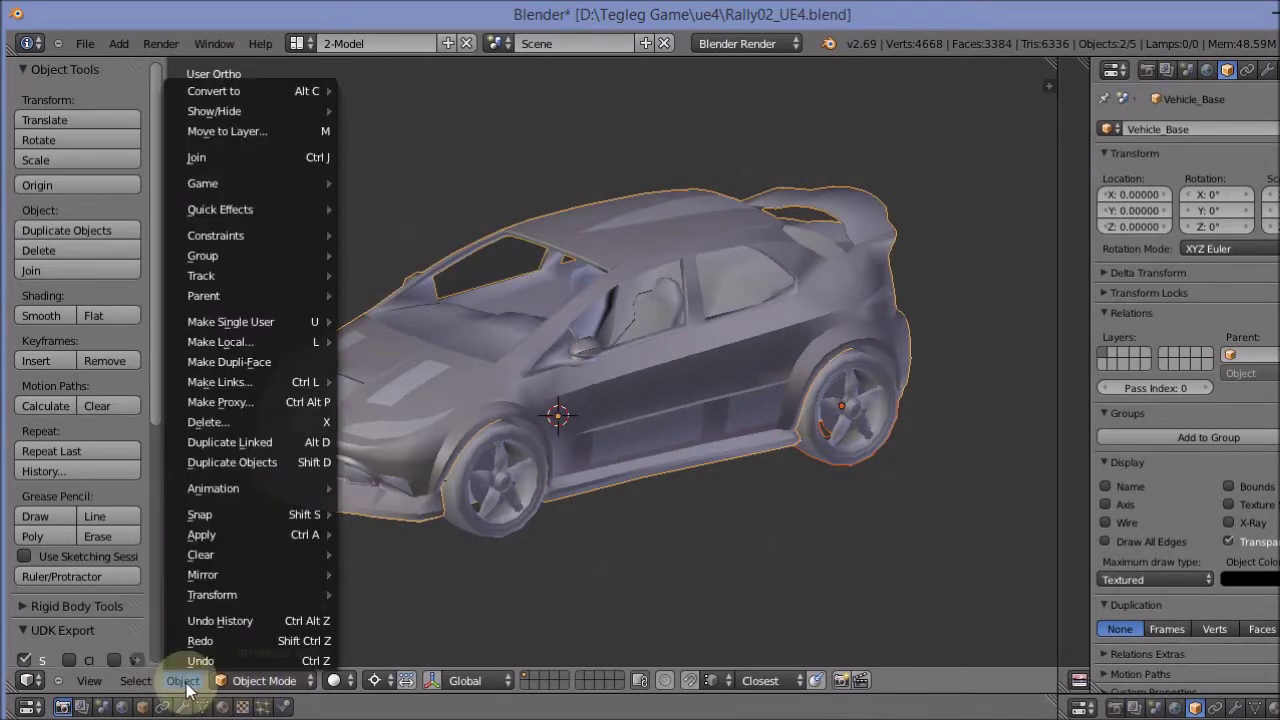
mouse_move(302, 278)
mouse_move(302, 300)
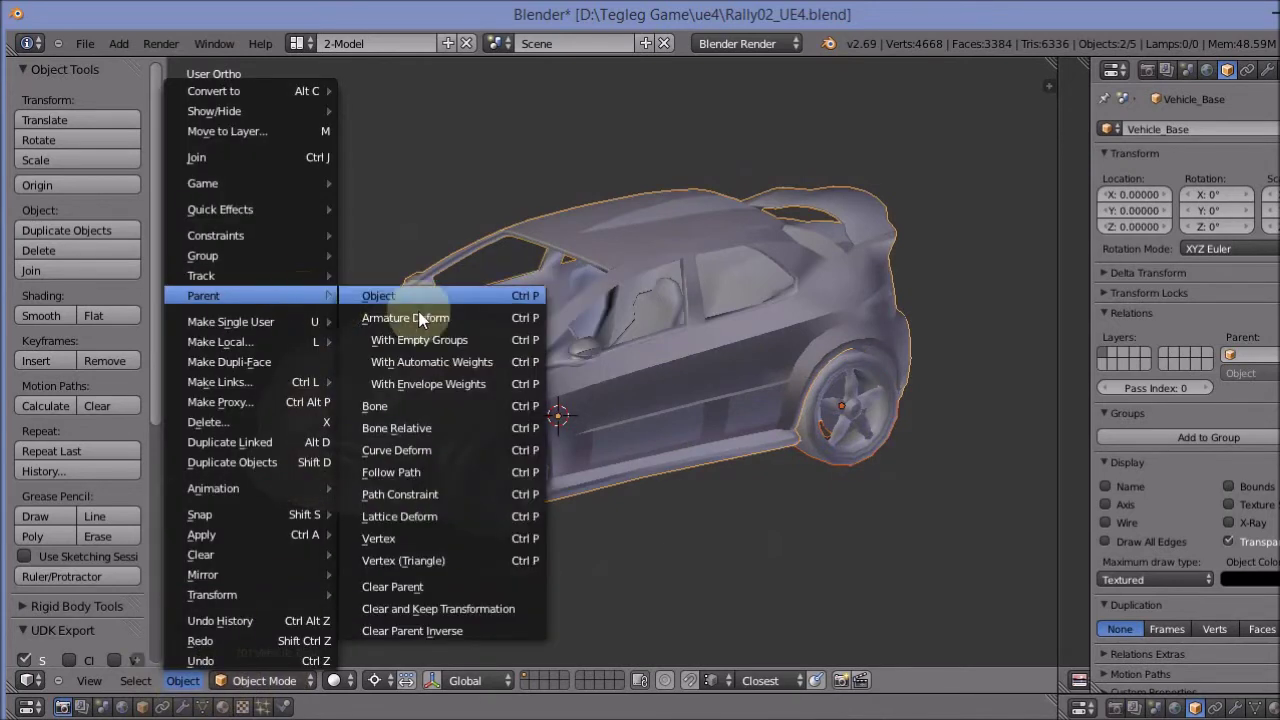
click(409, 531)
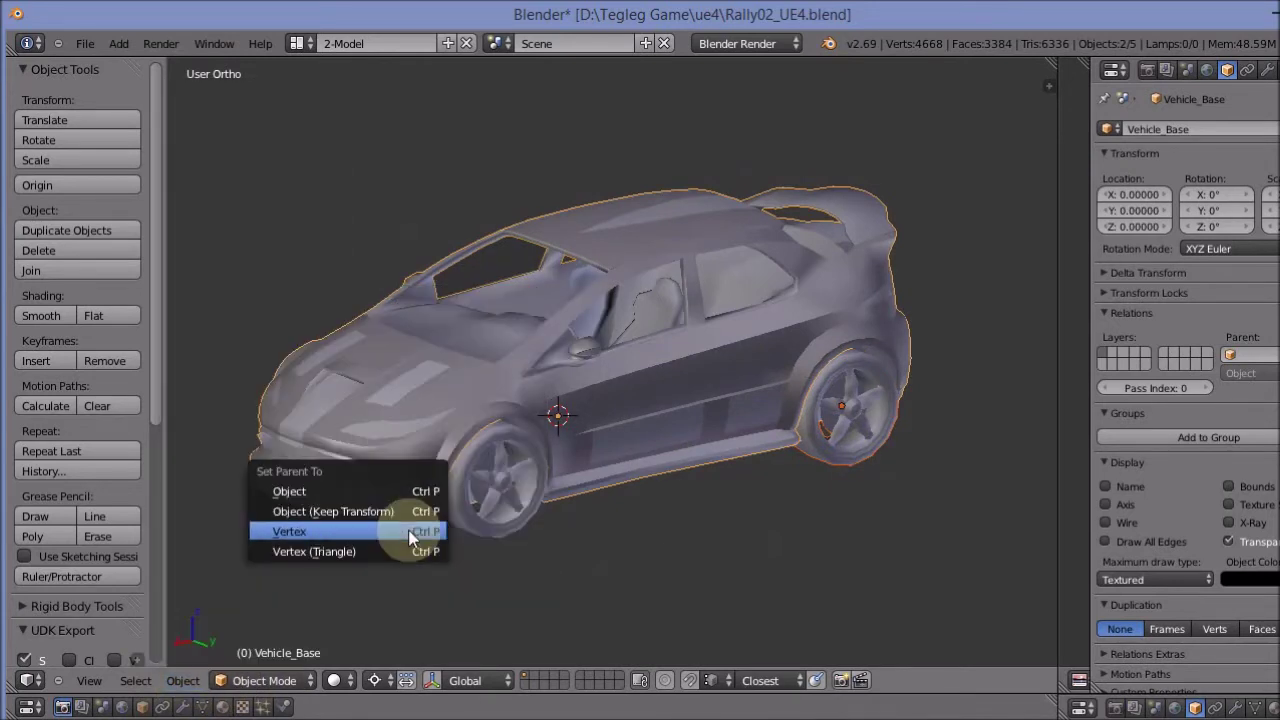
click(409, 533)
middle_drag(428, 343, 709, 350)
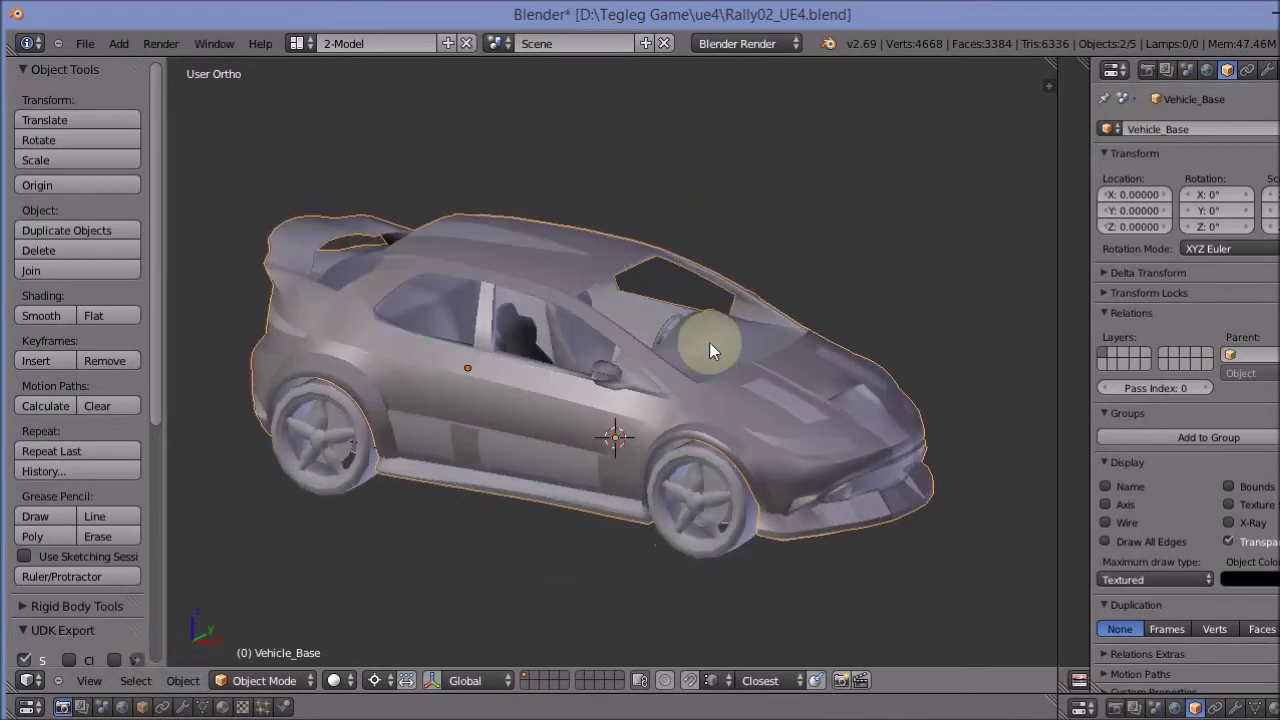
click(90, 42)
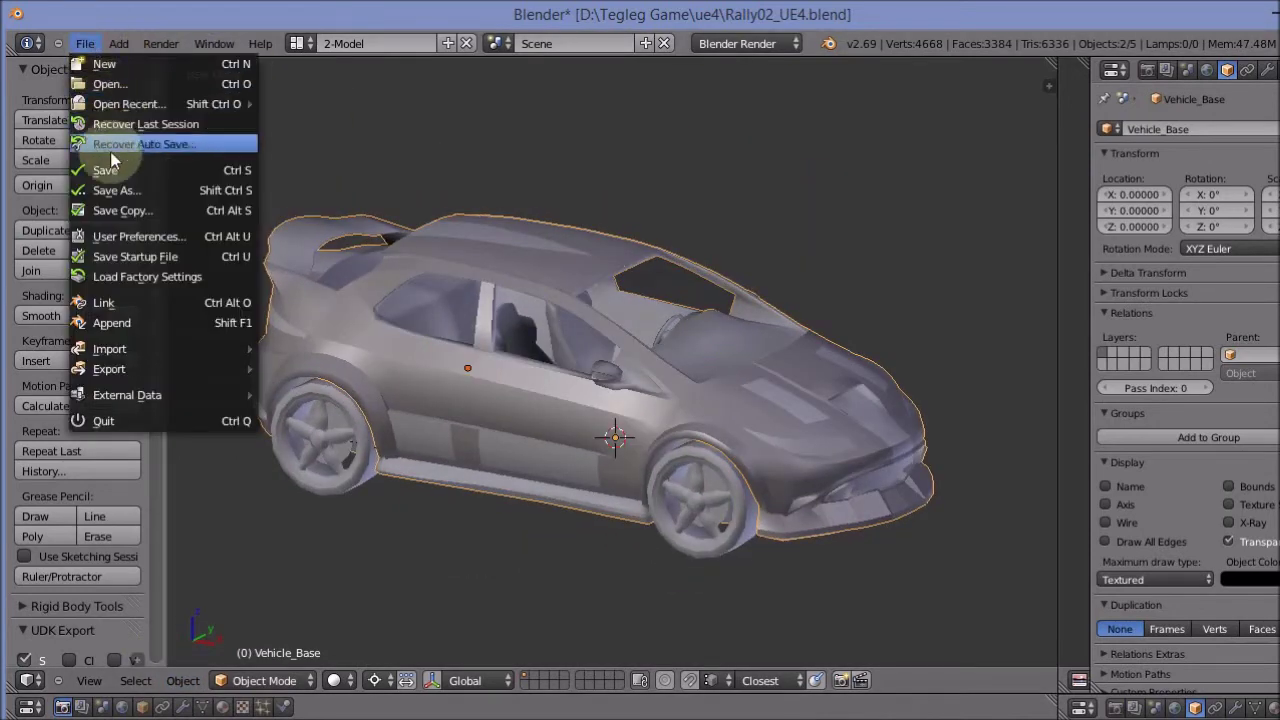
Step: Save the rally car blend file, backing out of an accidental FBX import
click(105, 170)
click(84, 44)
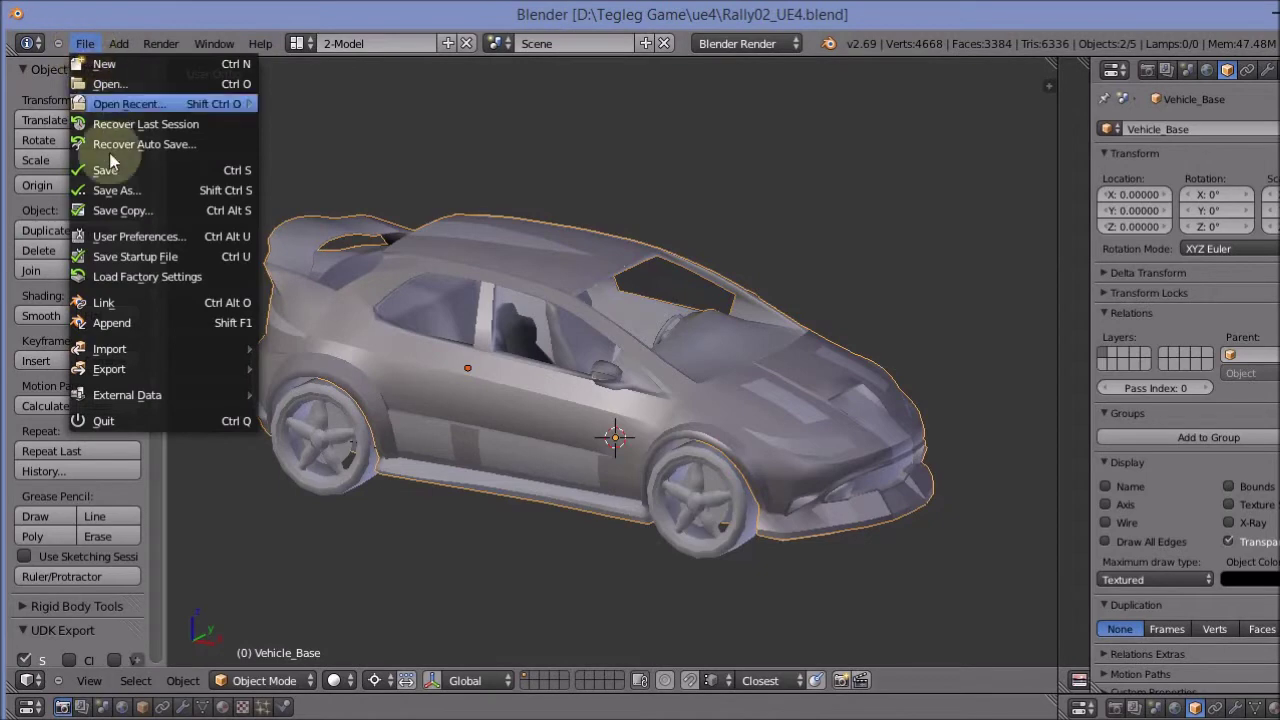
mouse_move(234, 349)
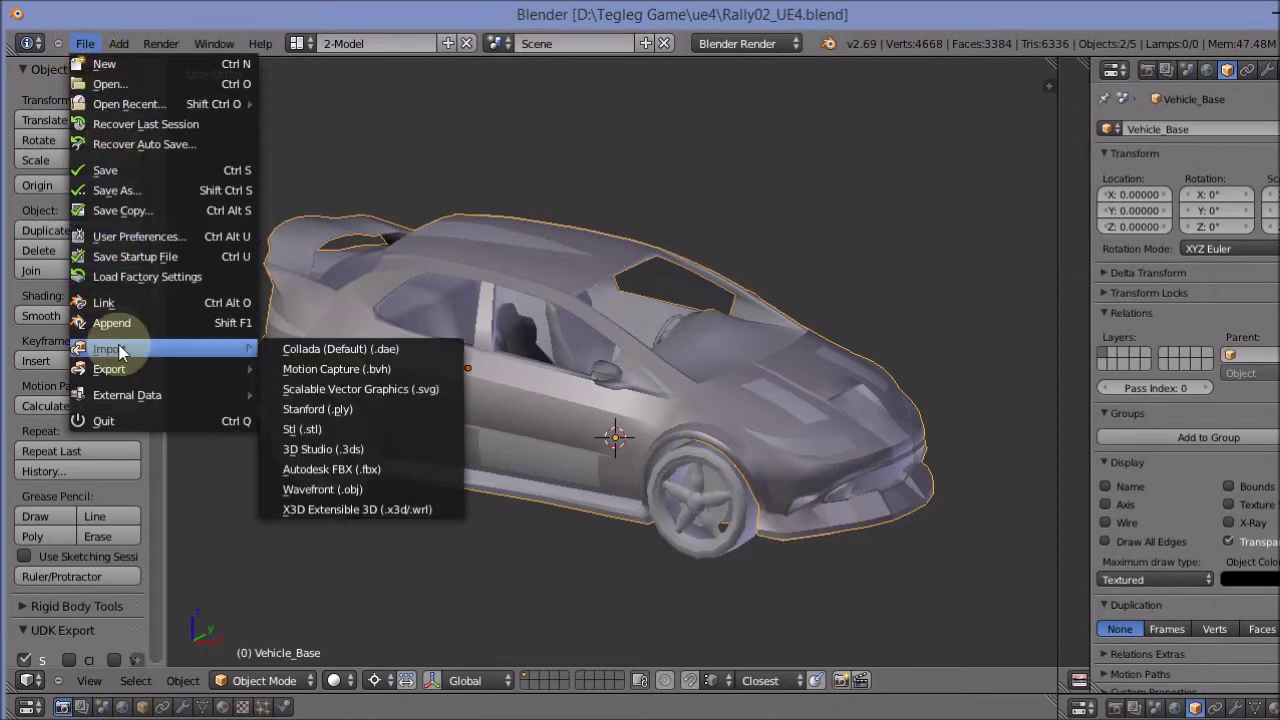
click(395, 470)
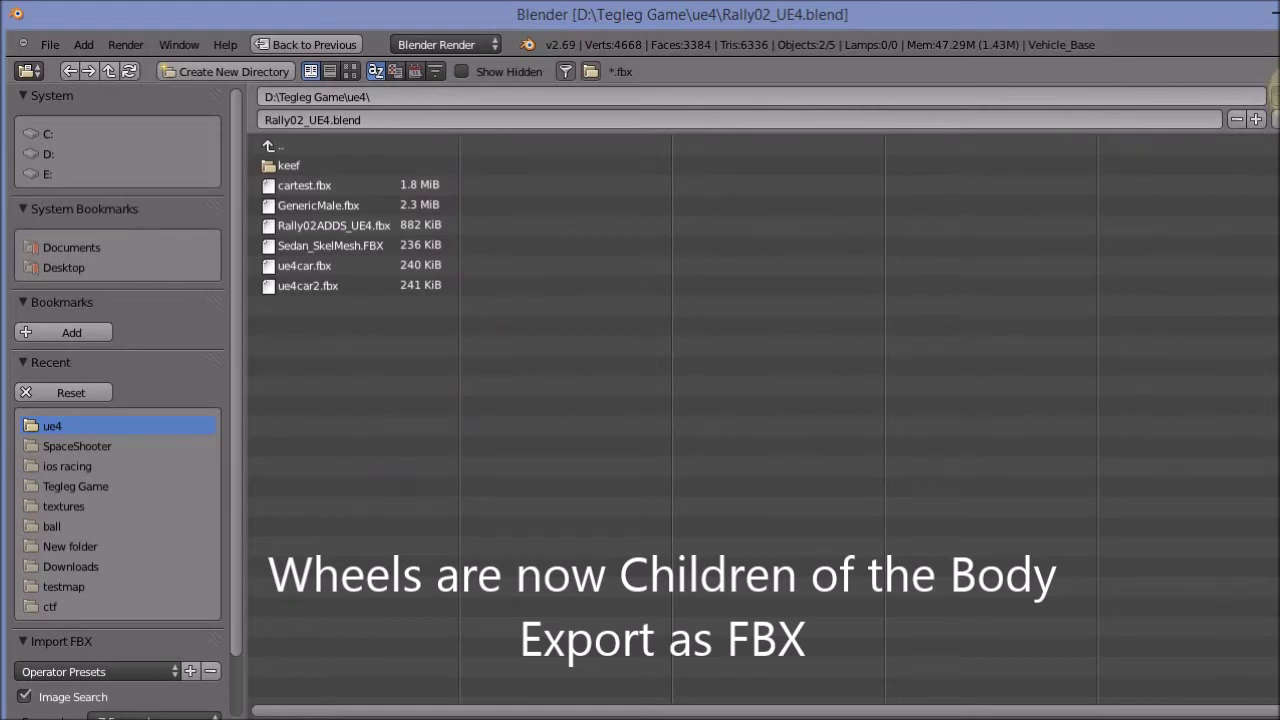
click(1272, 96)
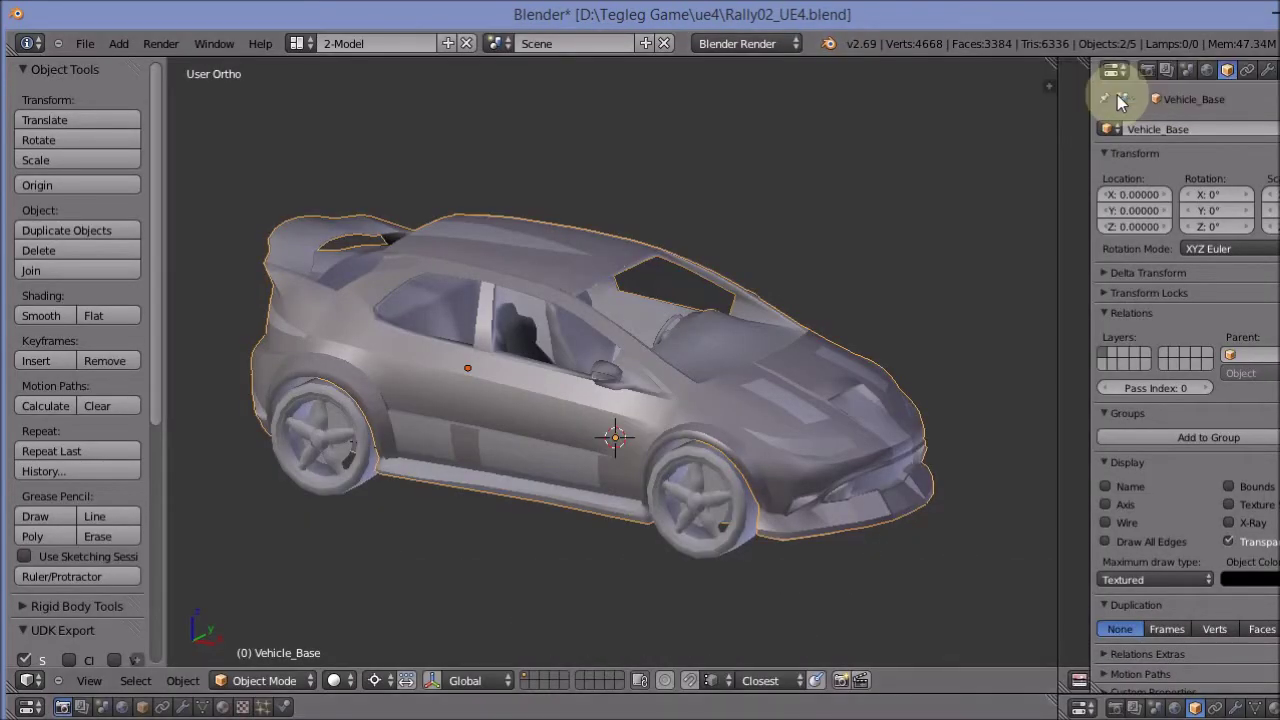
Step: Export the car as Autodesk FBX, named Rally02_UE4.fbx, into the ue4 folder
click(89, 42)
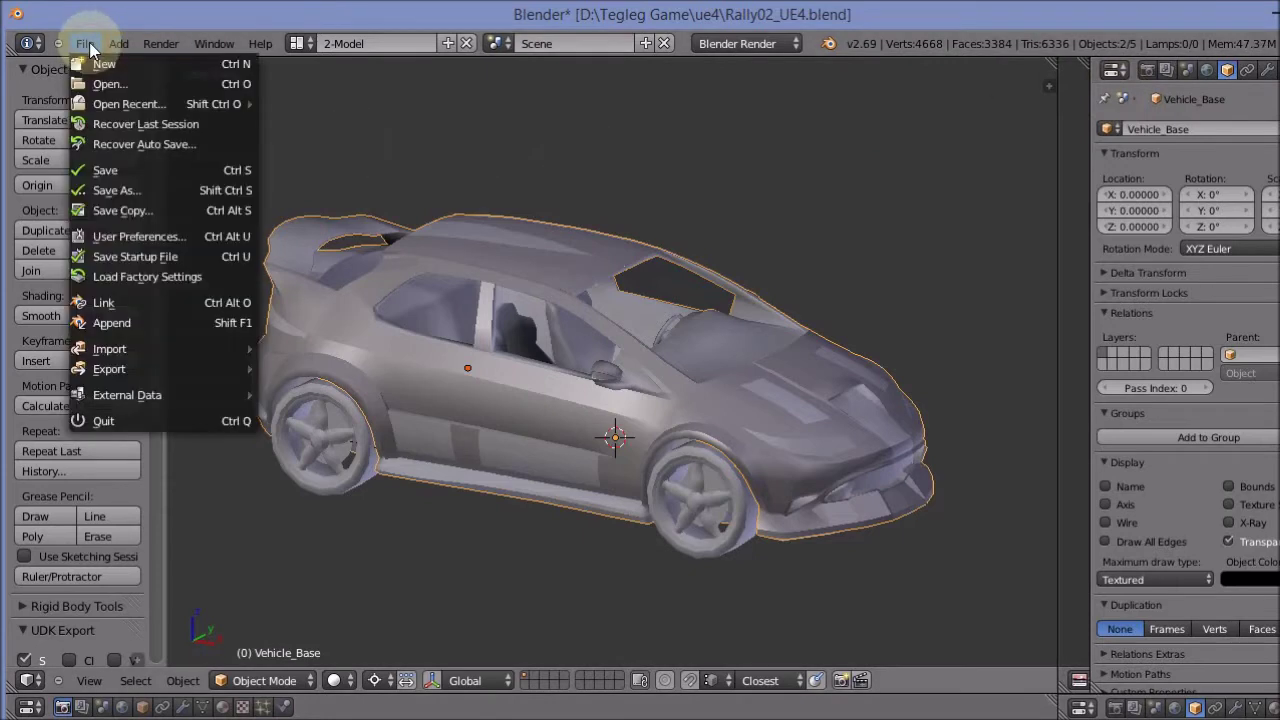
mouse_move(141, 373)
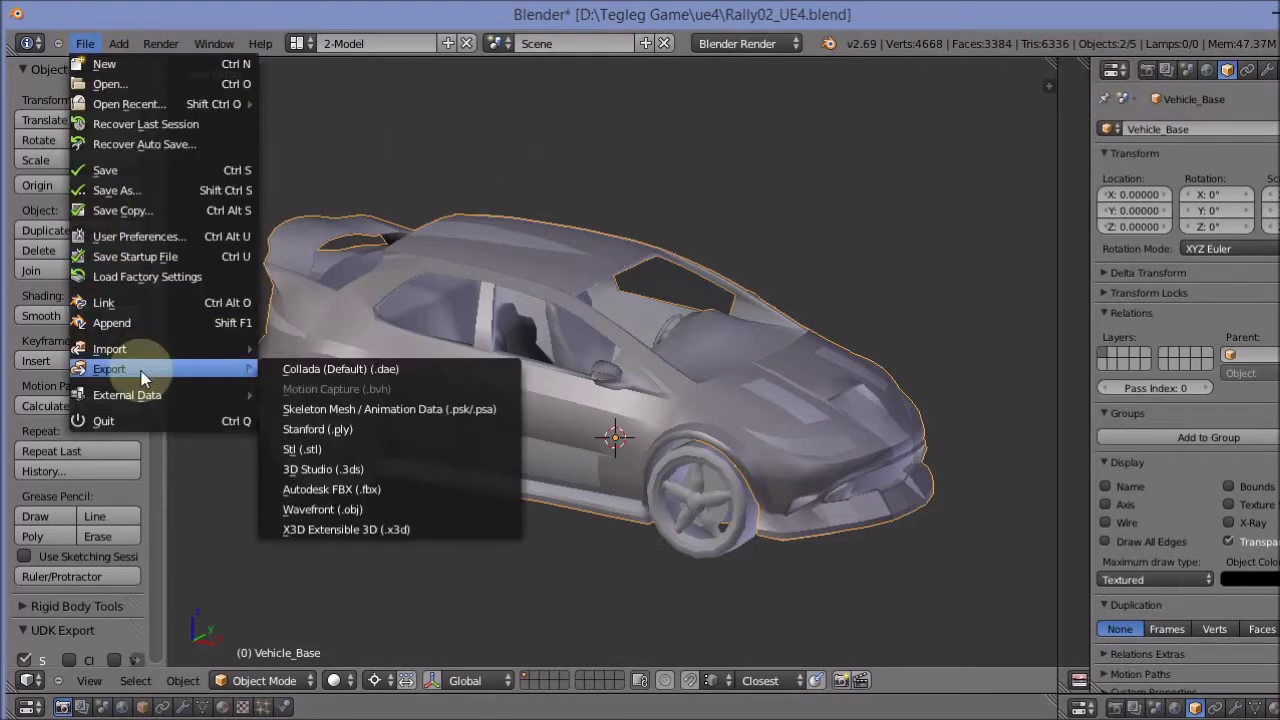
click(380, 491)
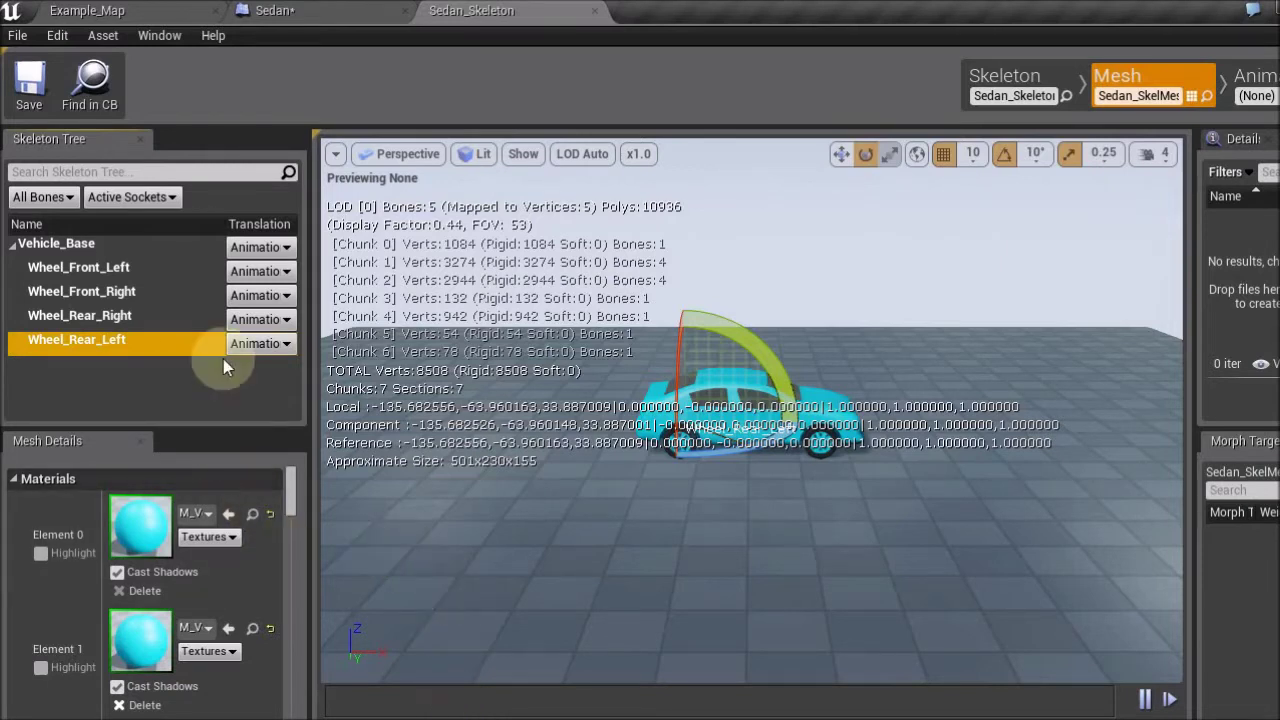
Step: Close Sedan_Skeleton, return to Example_Map, and create a RallyCar folder inside Sedan
click(595, 14)
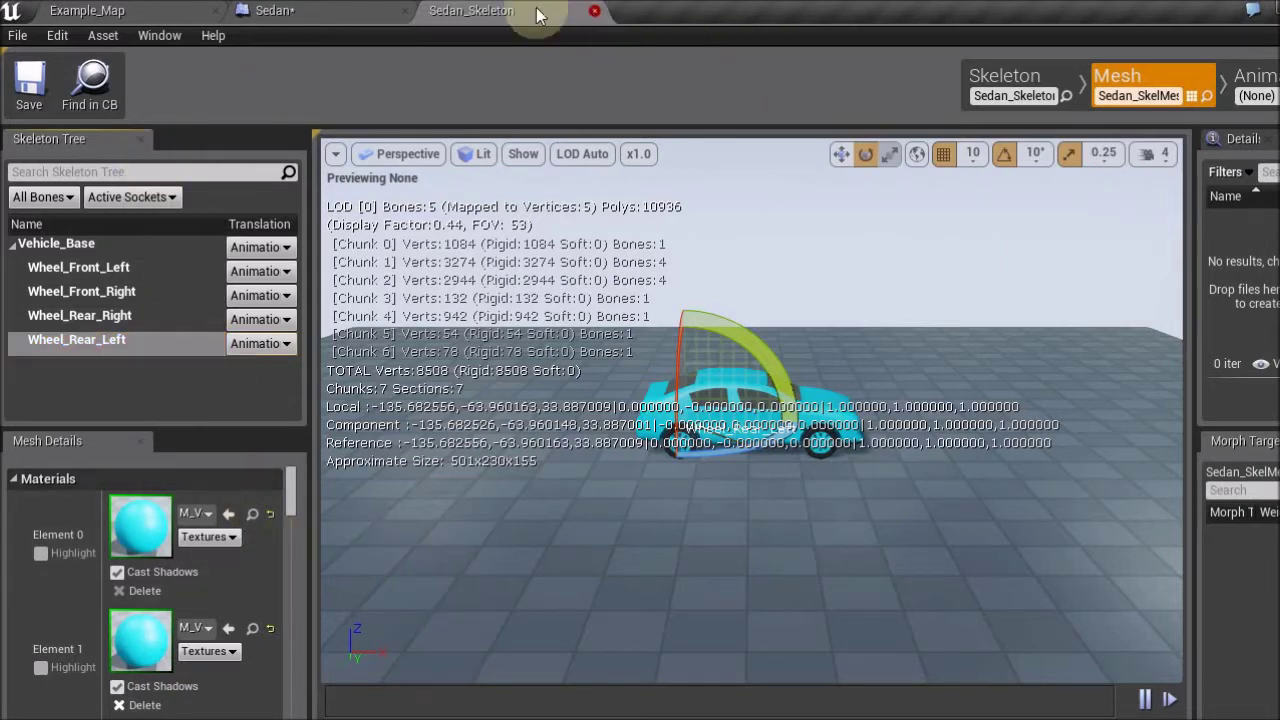
click(138, 12)
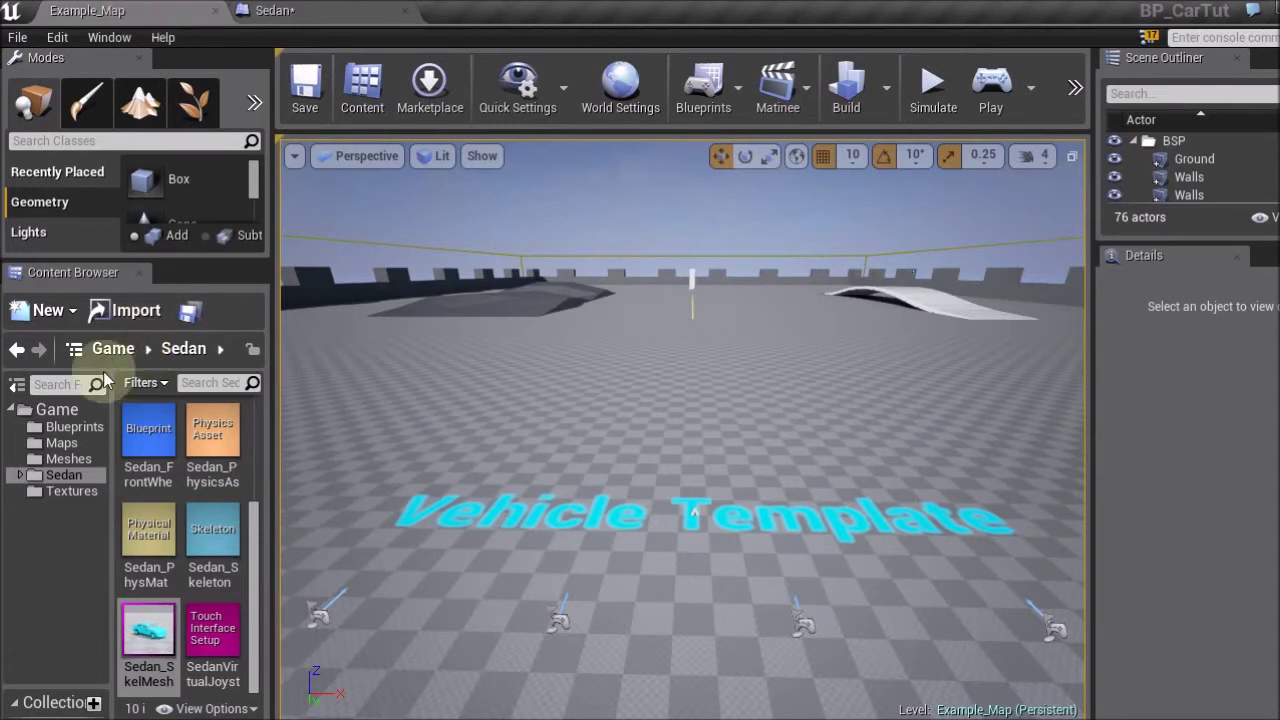
click(51, 519)
right_click(51, 518)
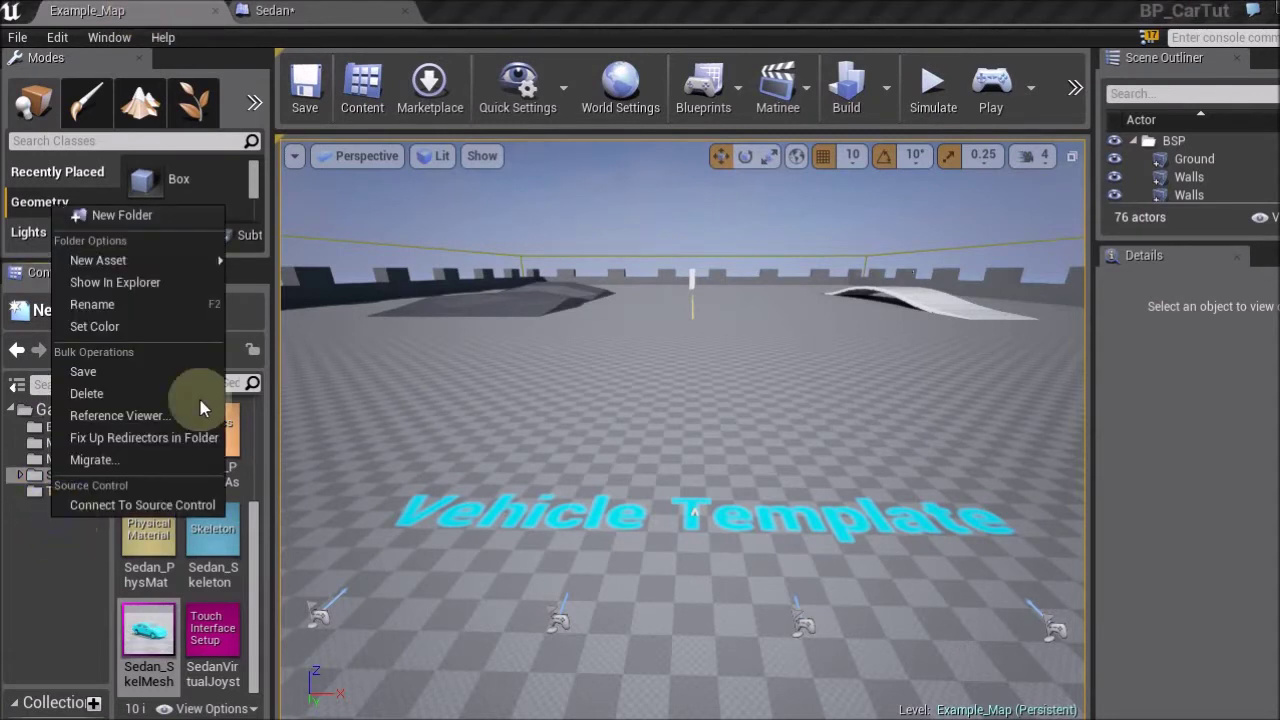
click(153, 222)
text(RallyCar)
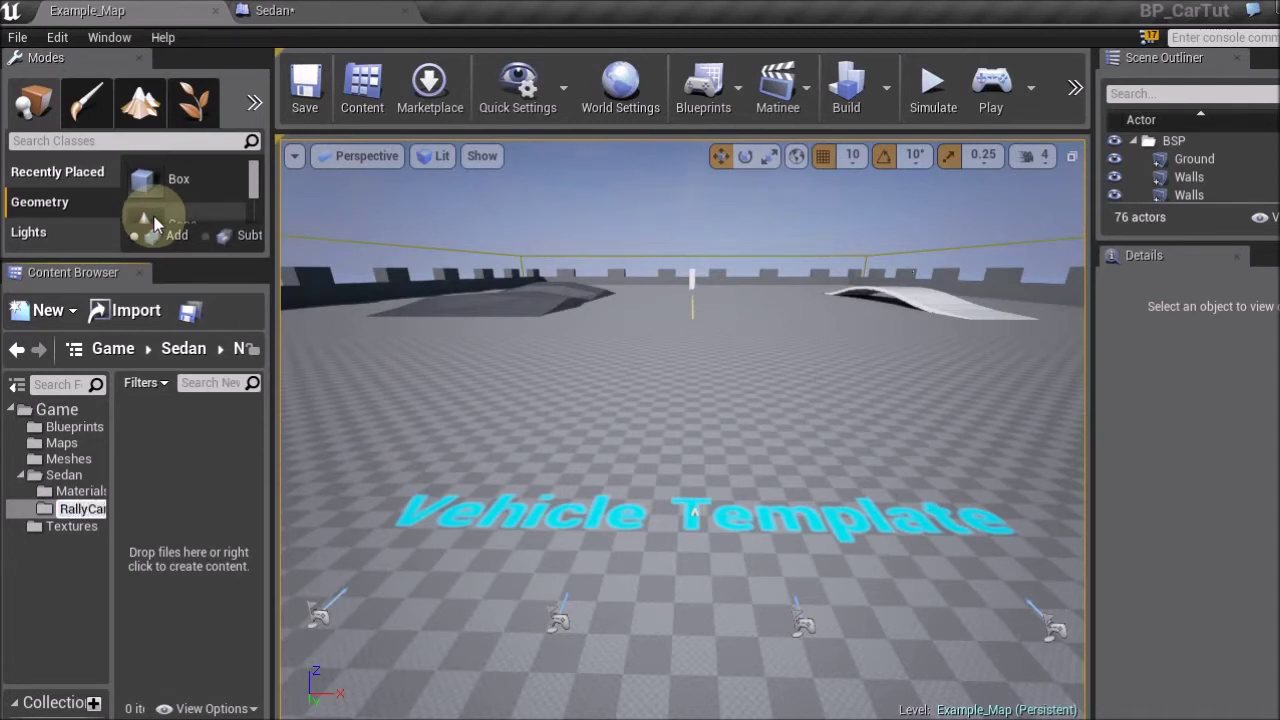
key(Return)
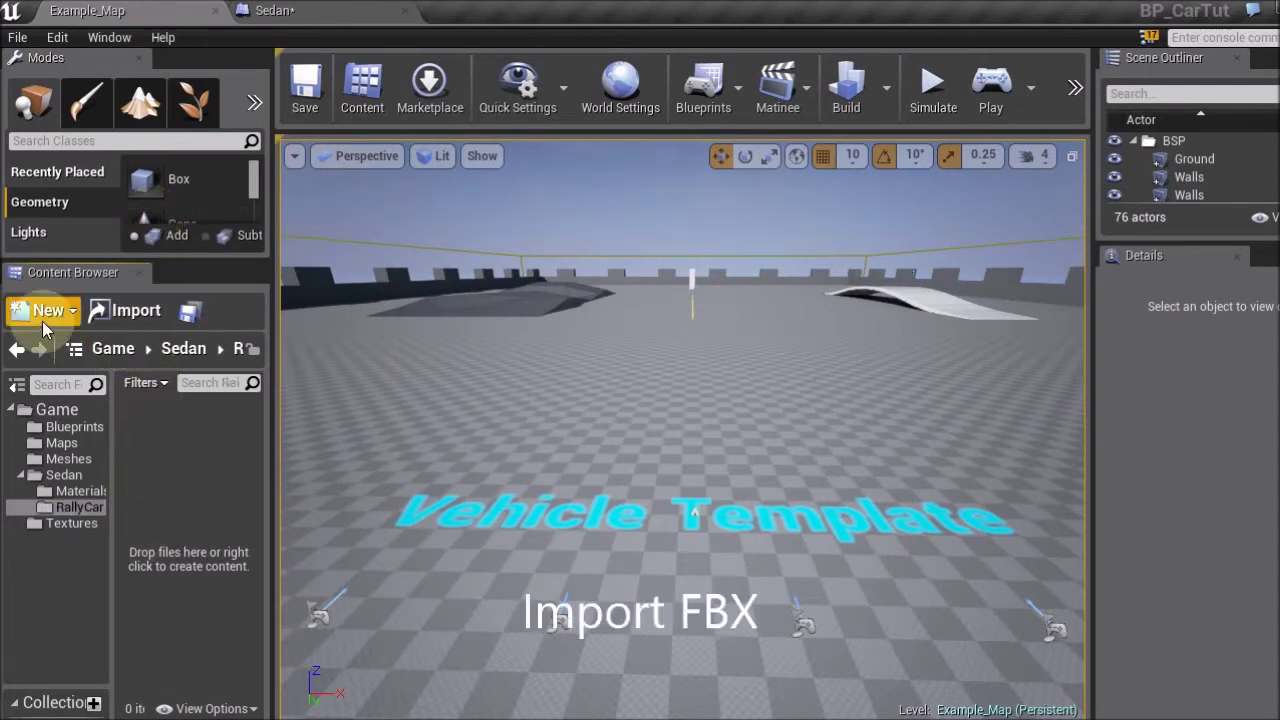
click(113, 316)
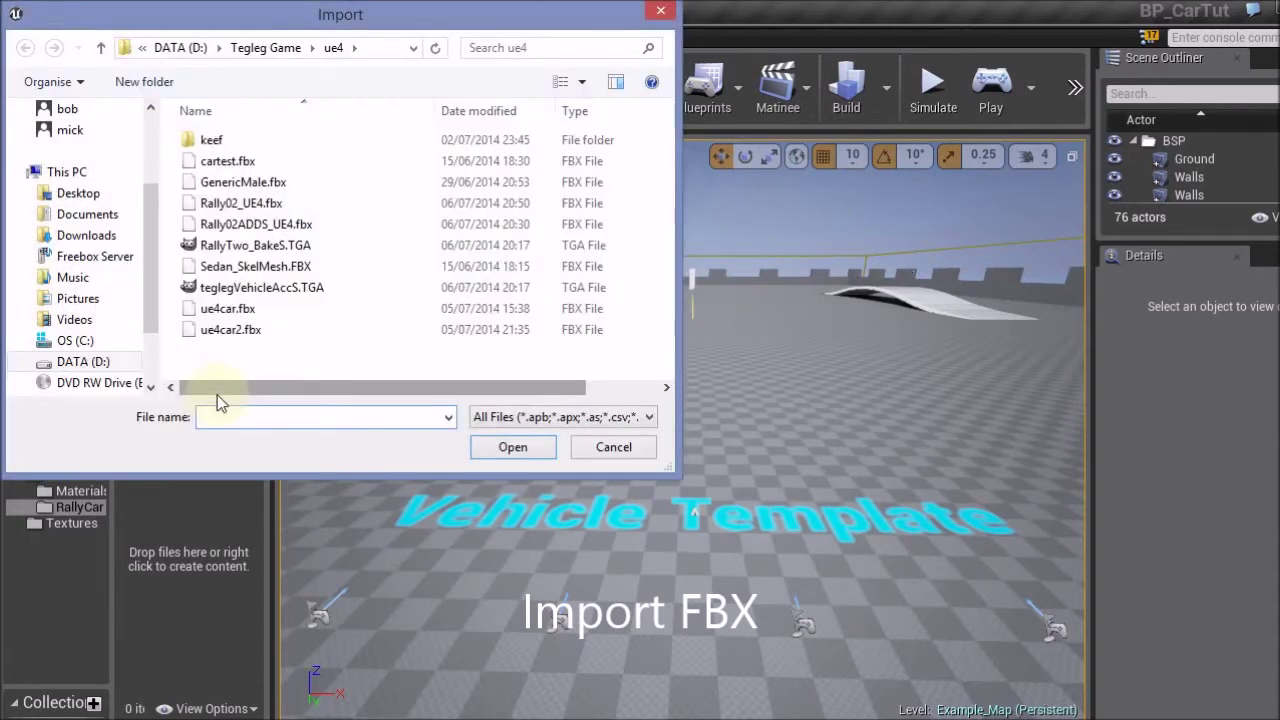
Step: Import Rally02_UE4.fbx as a Skeletal Mesh with Import Rigid Mesh toggled under Advanced
click(245, 203)
click(510, 447)
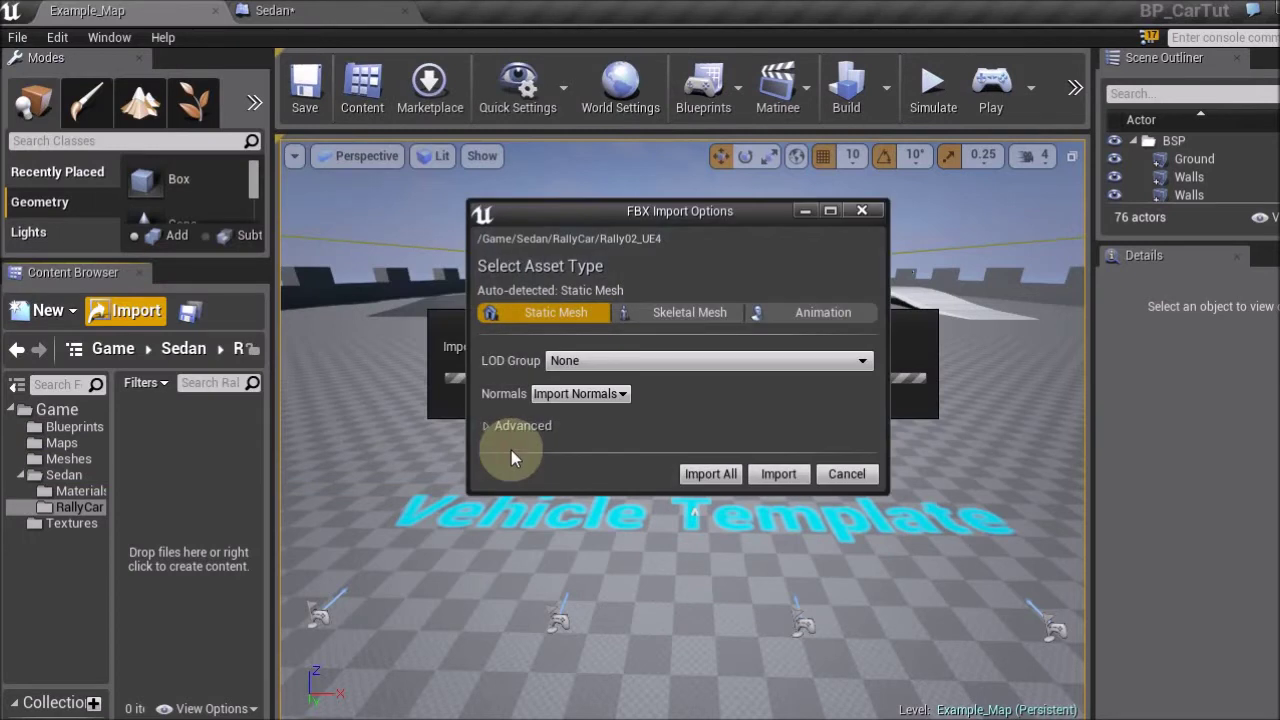
click(667, 314)
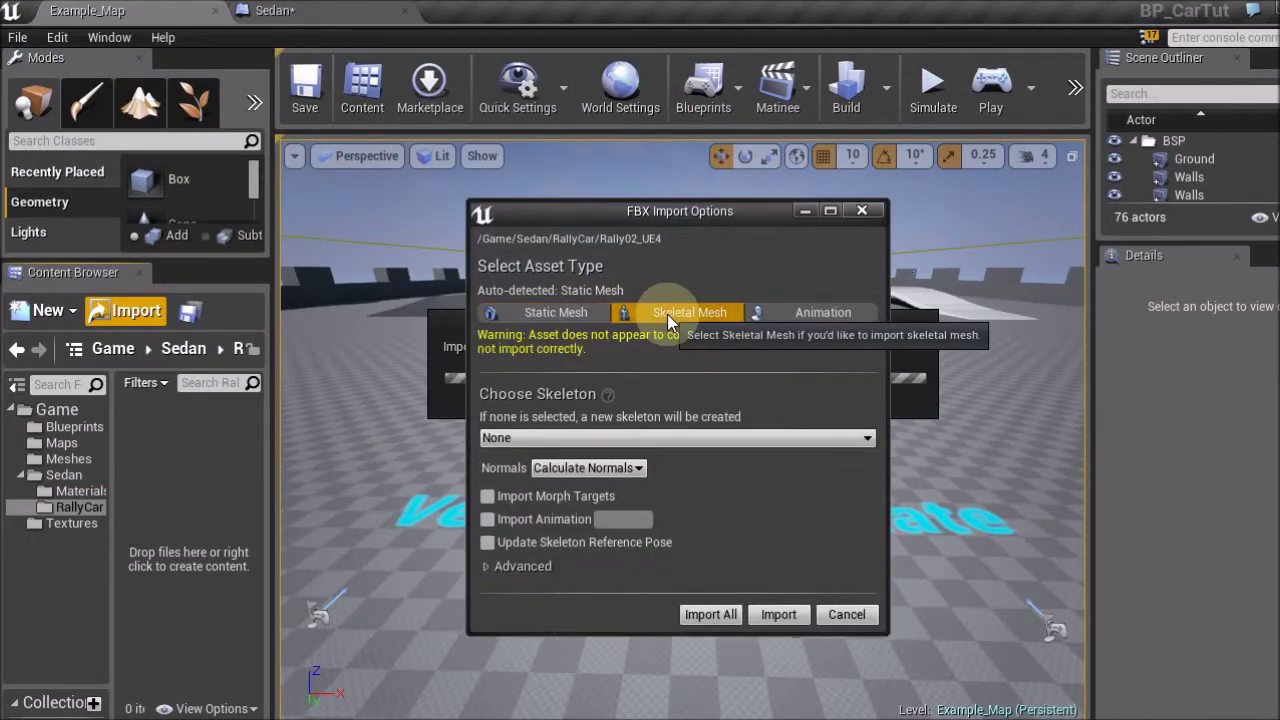
click(487, 567)
drag(658, 209, 653, 41)
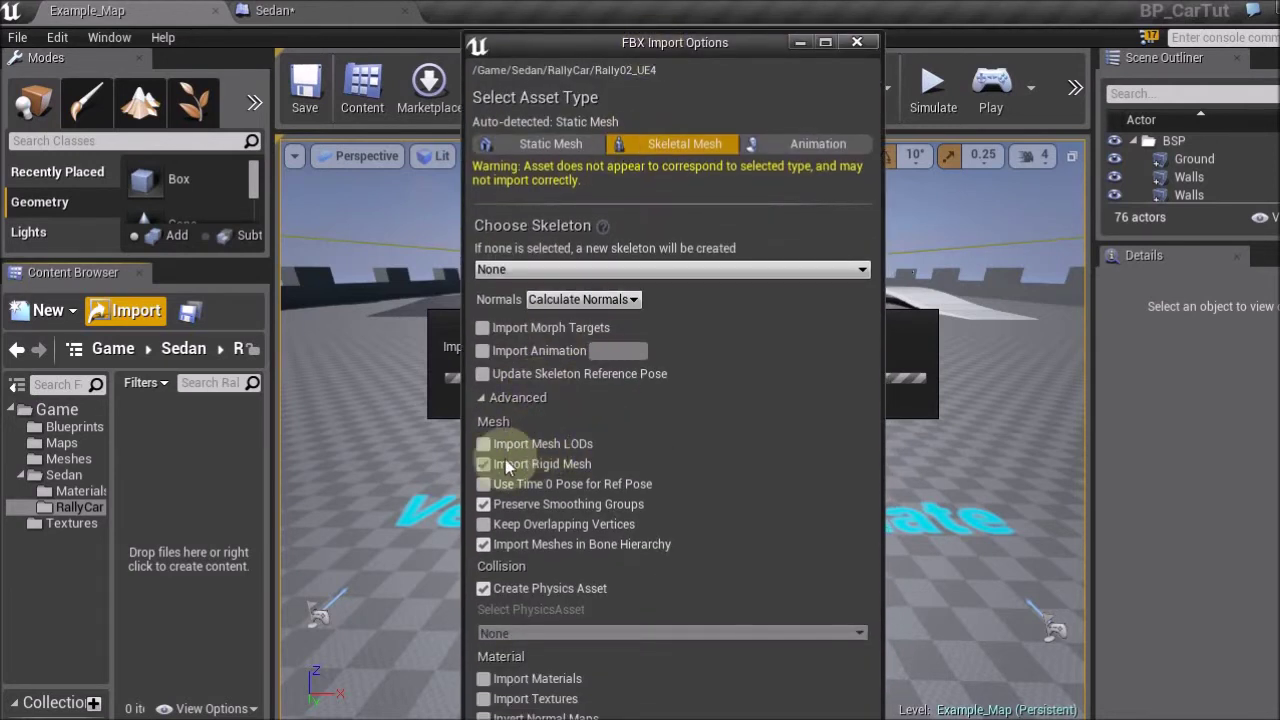
click(484, 465)
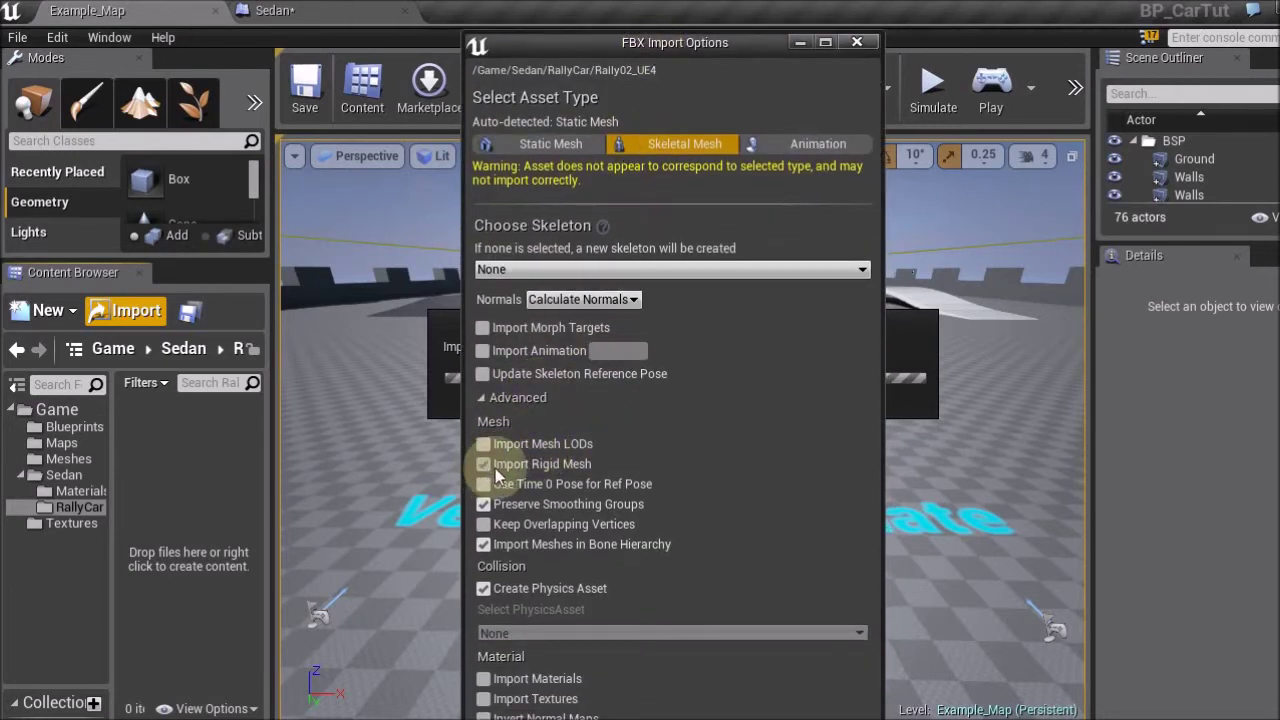
click(482, 400)
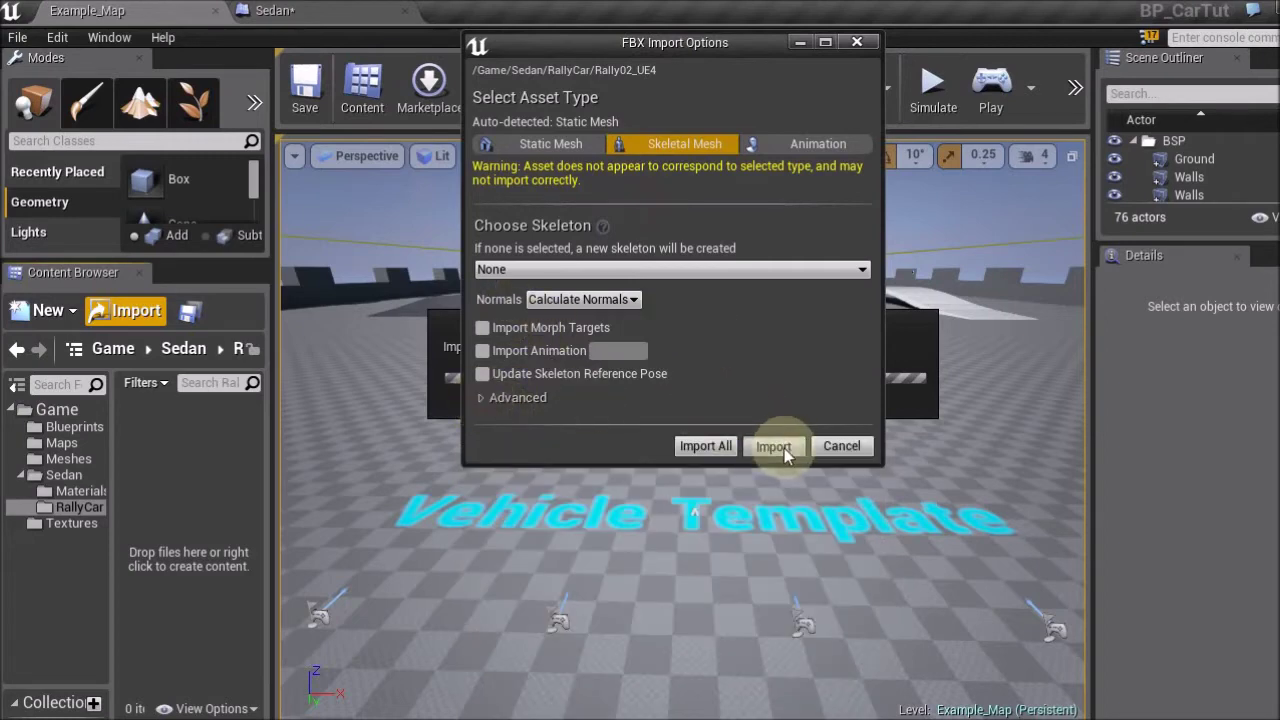
click(775, 447)
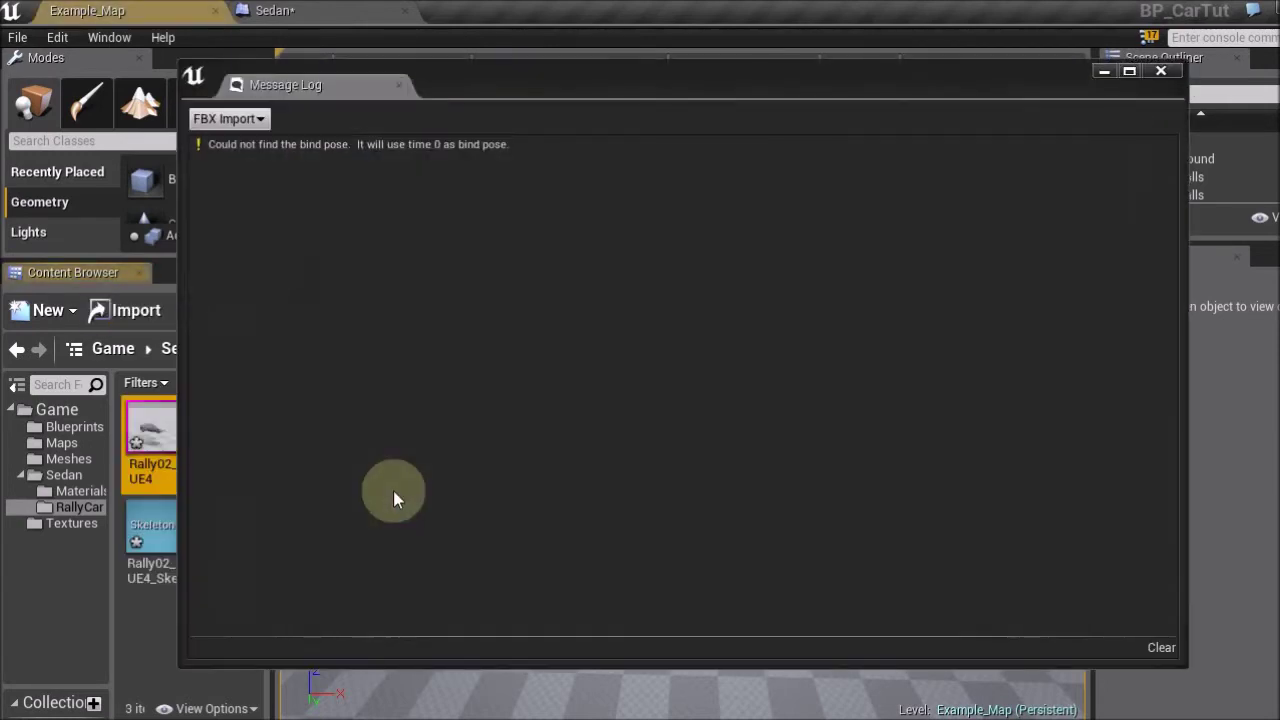
click(1158, 72)
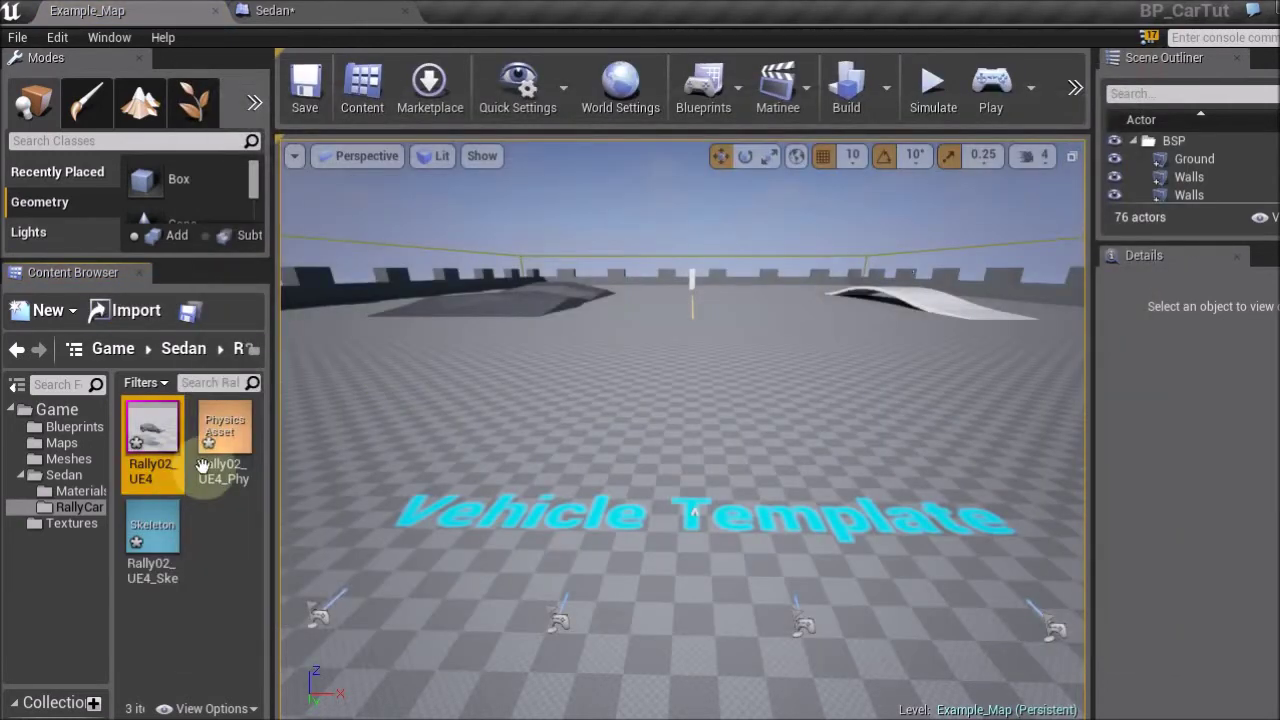
drag(272, 476, 336, 467)
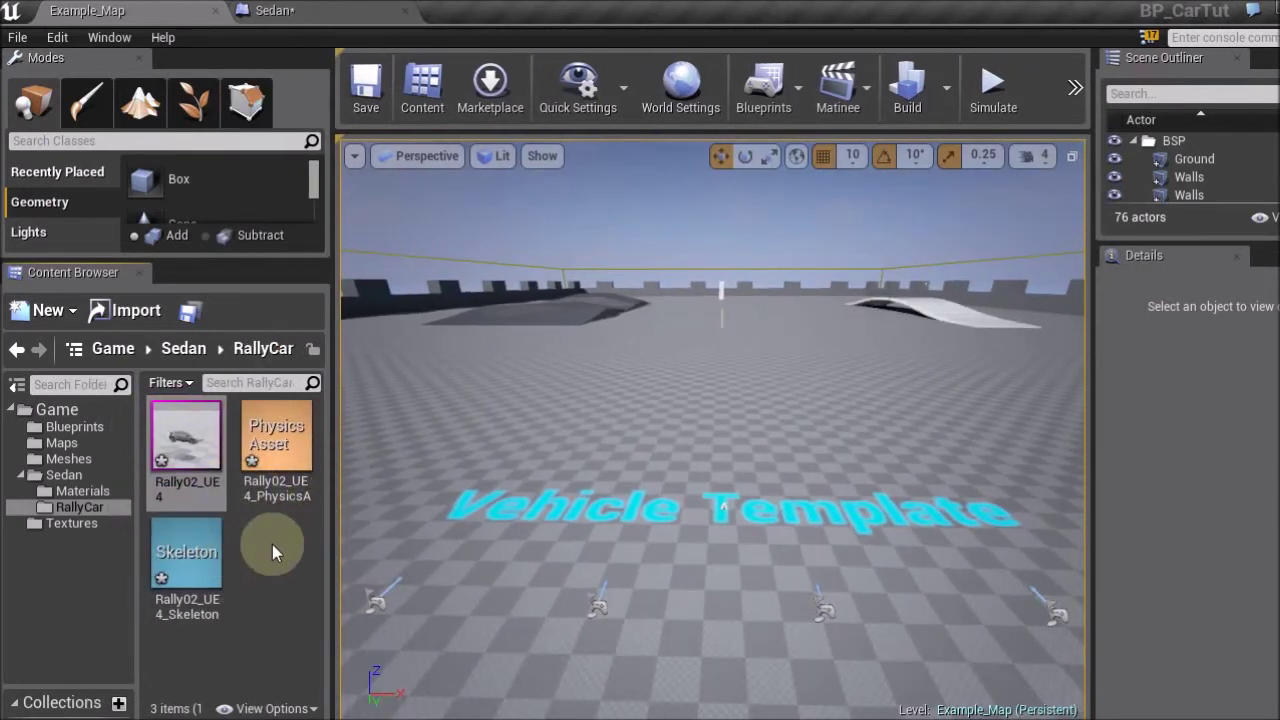
Step: Open Rally02_UE4_PhysicsAsset and regenerate its bodies with Box collision geometry
click(286, 428)
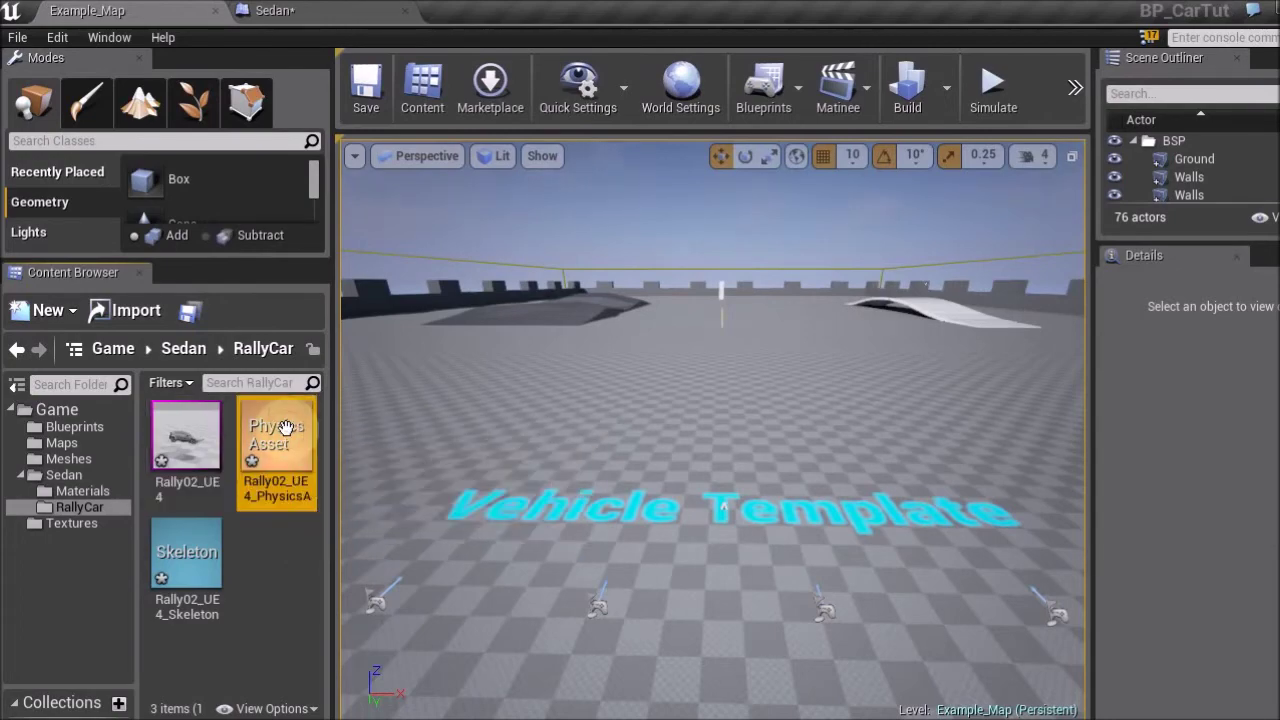
double_click(286, 428)
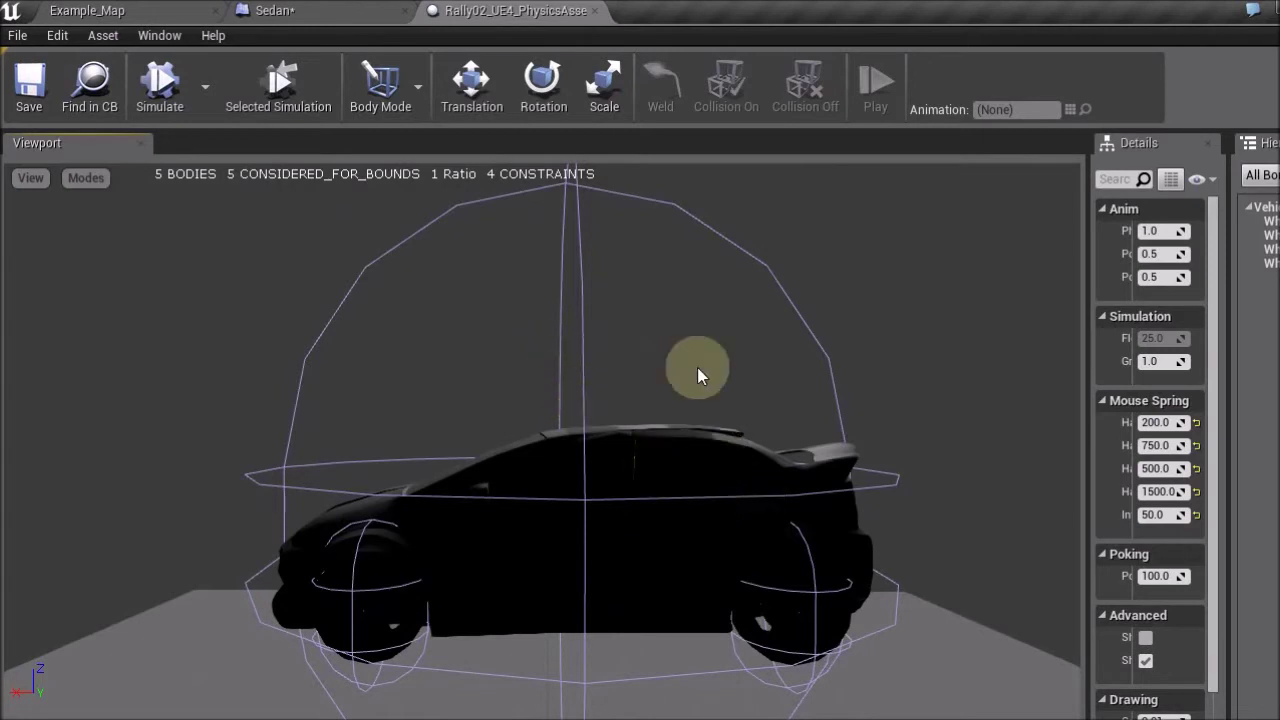
click(581, 296)
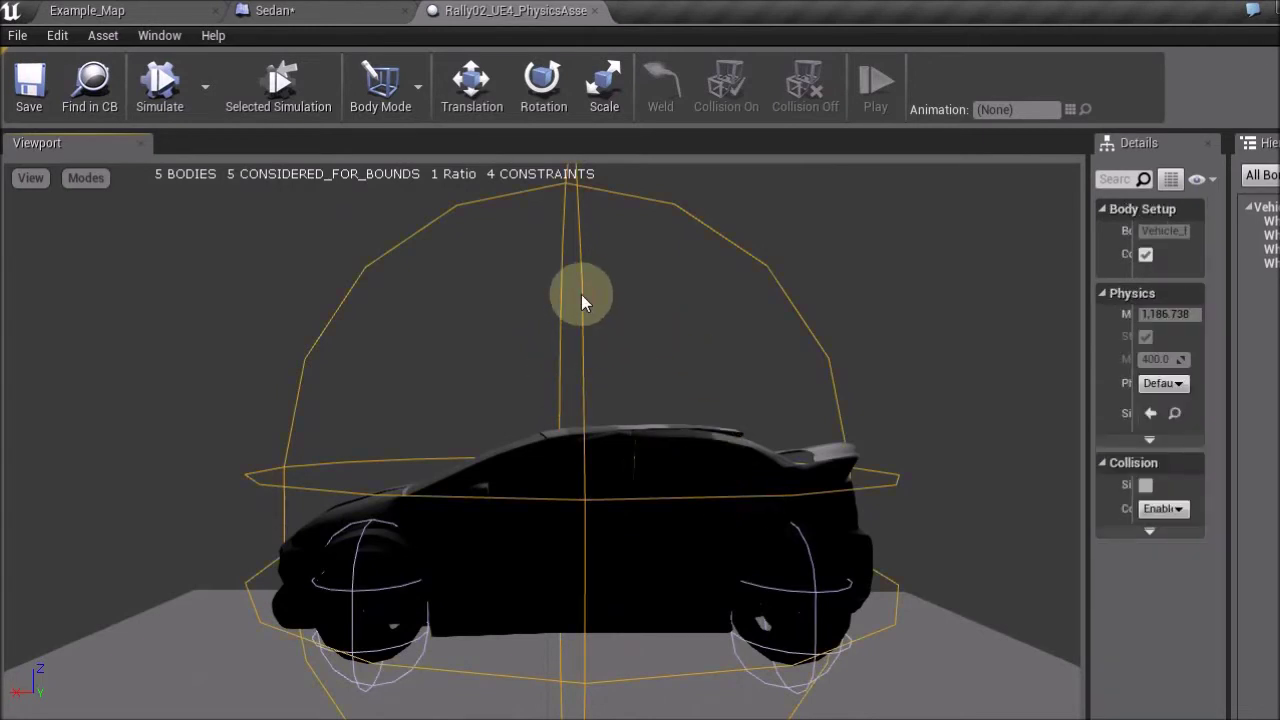
right_click(581, 296)
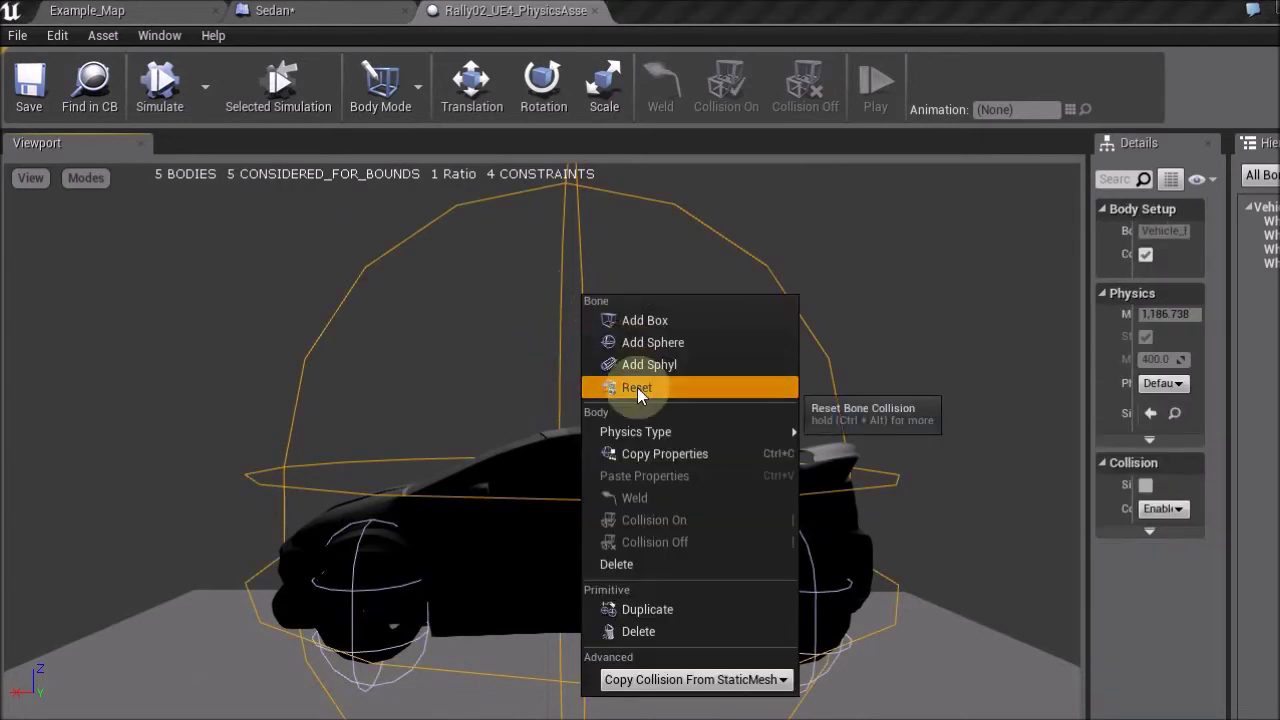
click(637, 387)
click(753, 394)
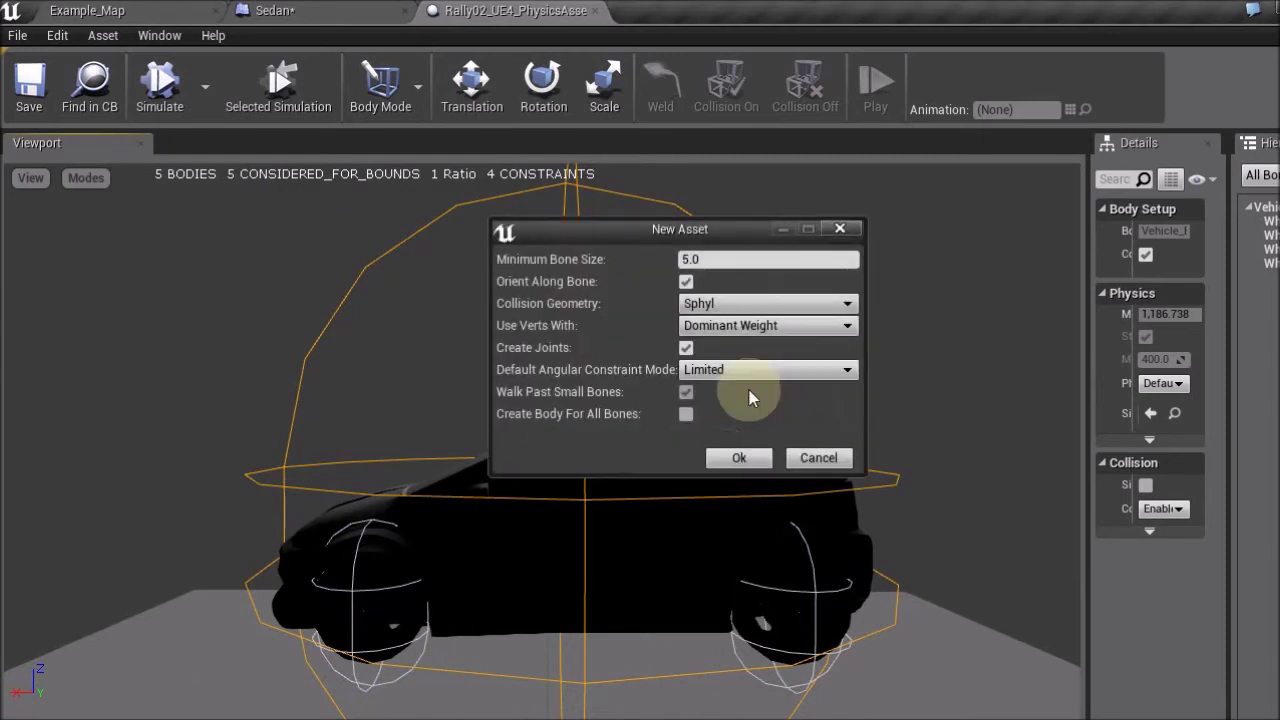
click(745, 306)
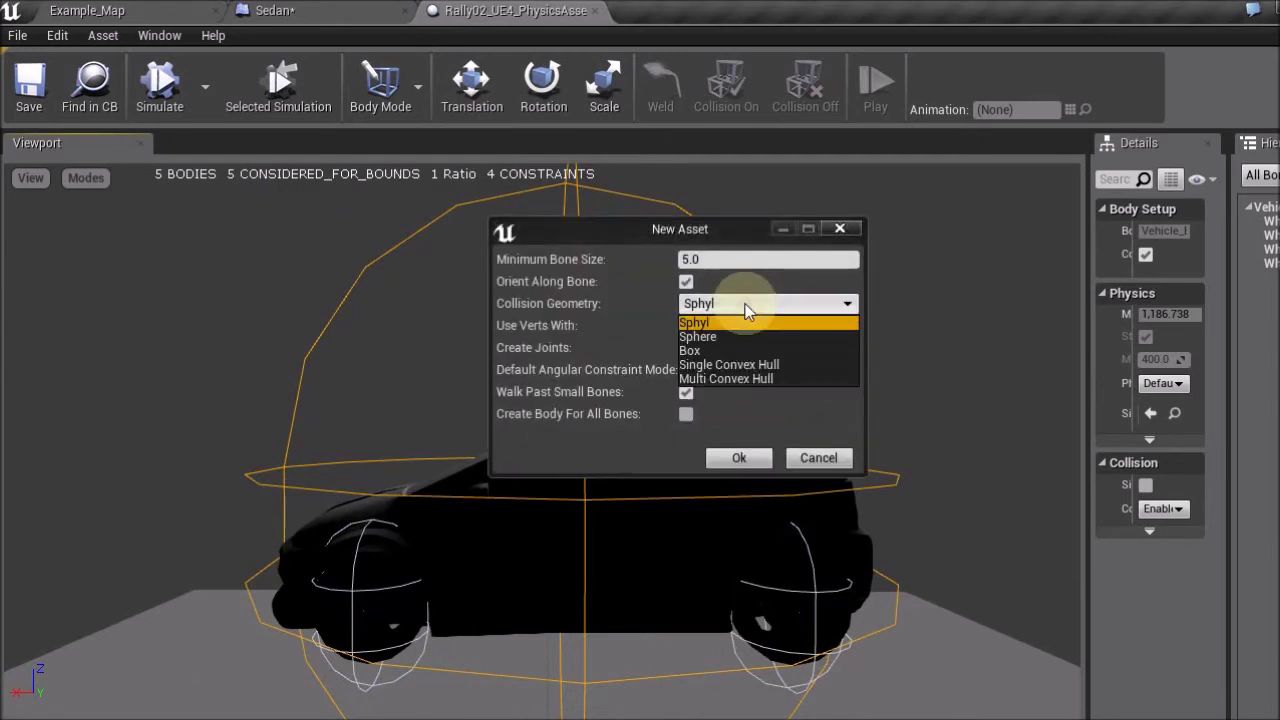
click(704, 352)
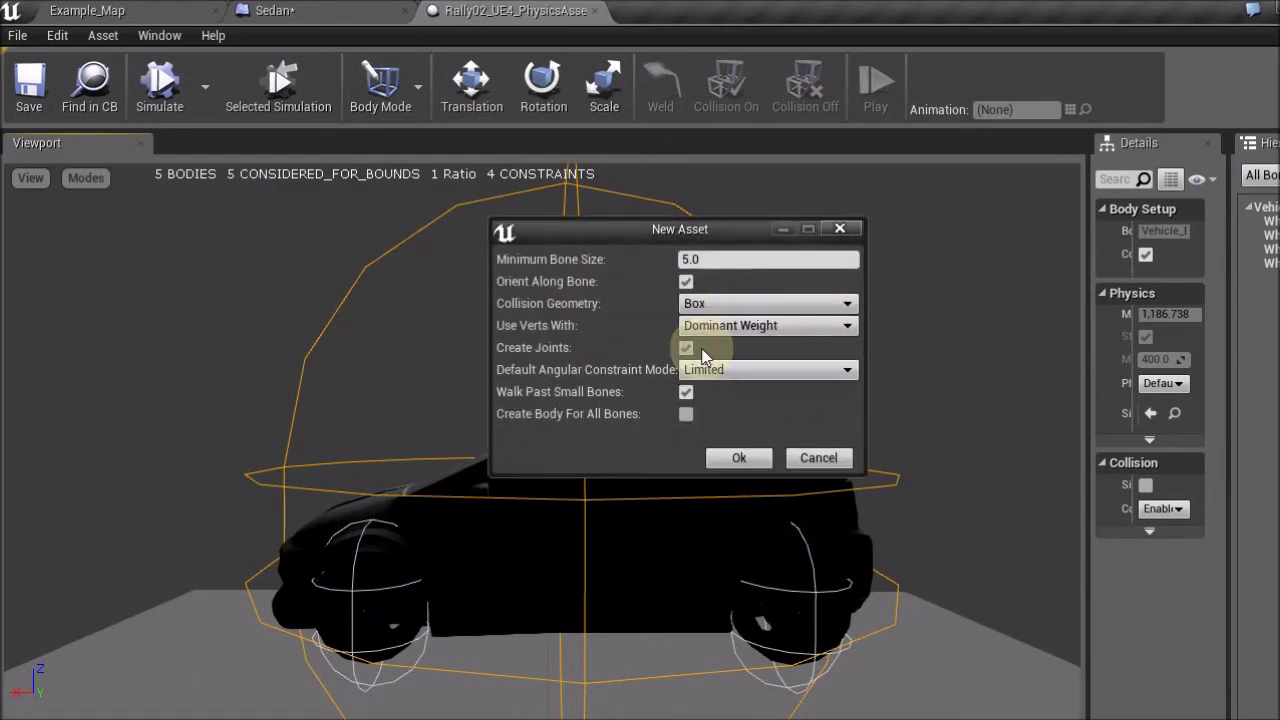
click(755, 460)
click(1268, 221)
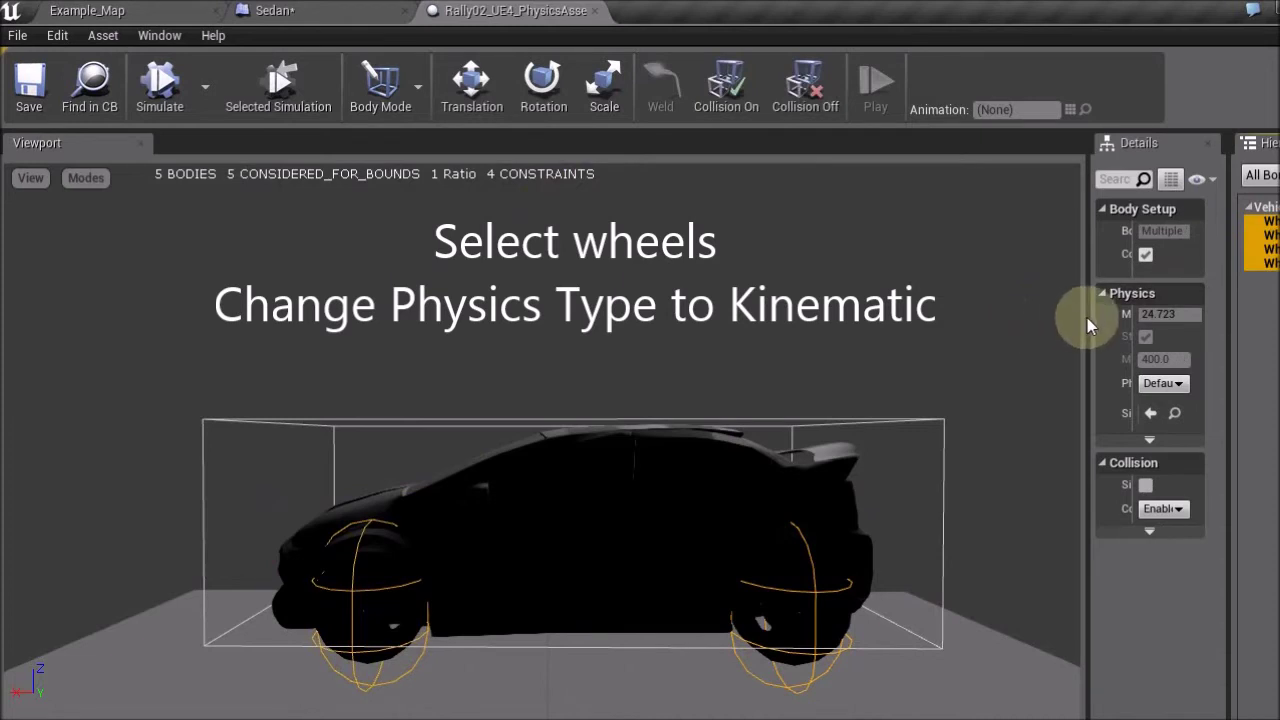
Step: Set the four wheel bodies' Physics Type to Kinematic and save Rally02_UE4_PhysicsAsset
drag(1088, 318, 966, 320)
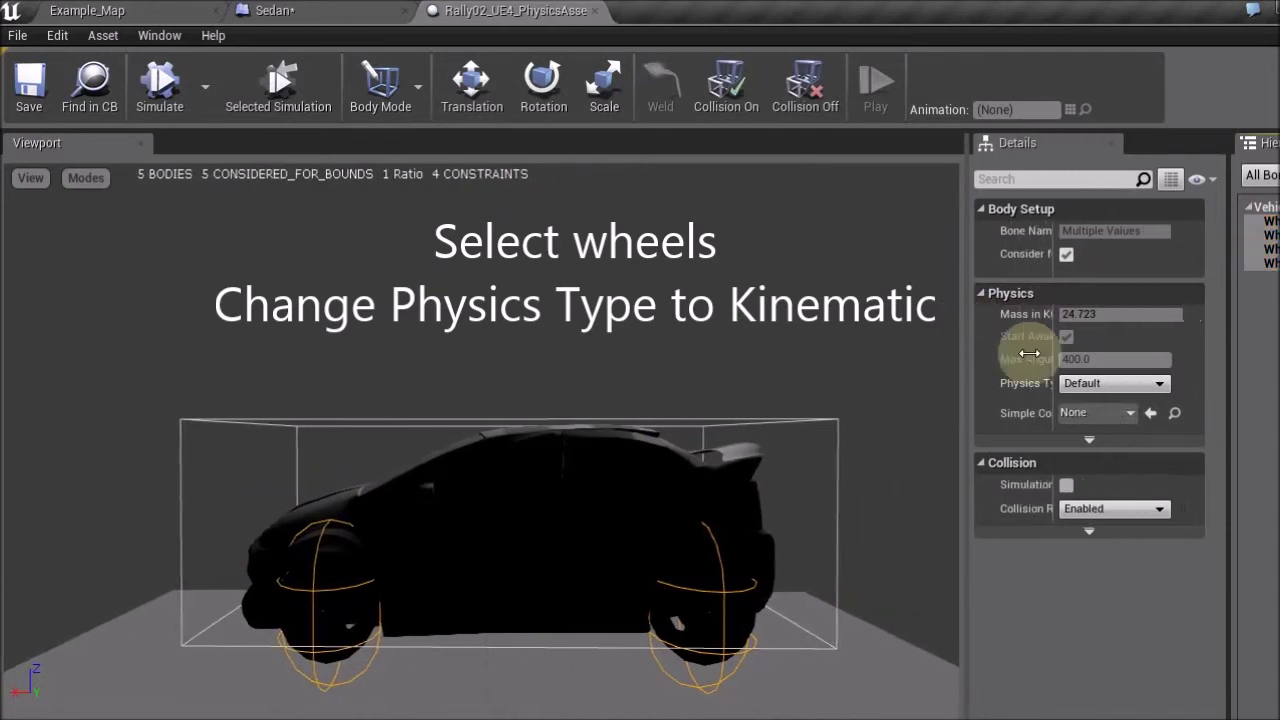
click(1087, 386)
click(1098, 413)
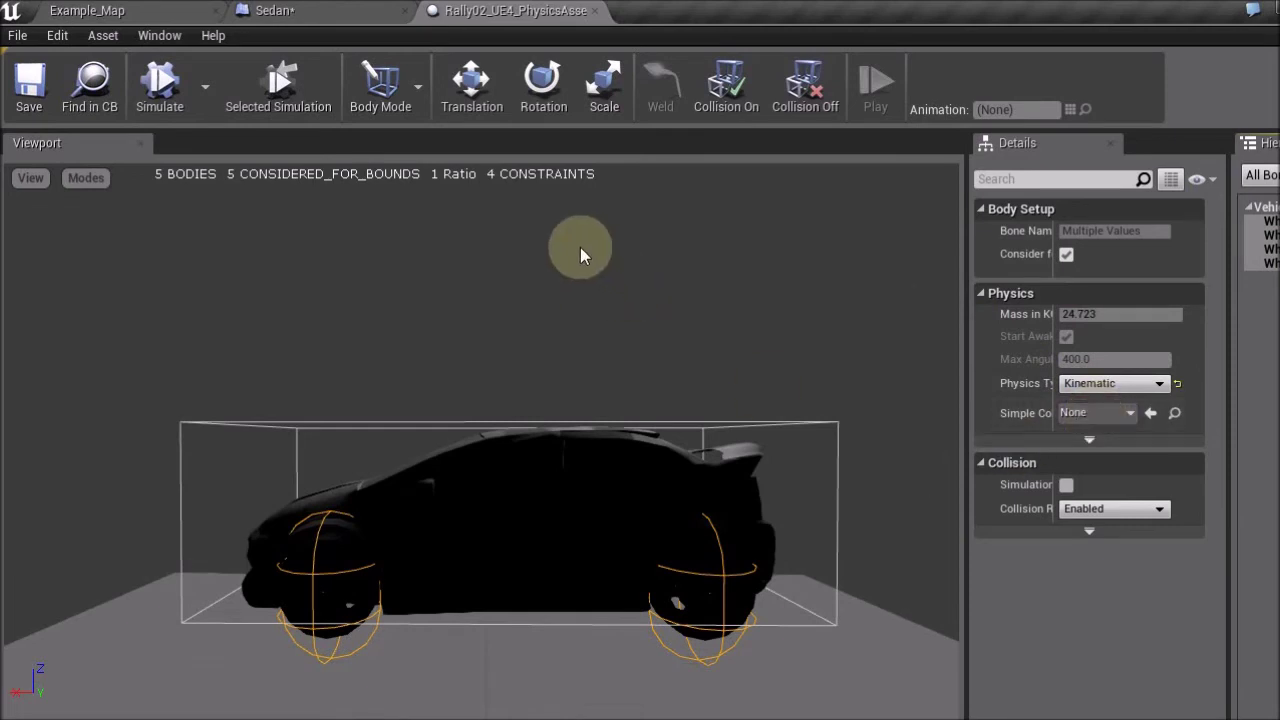
click(29, 85)
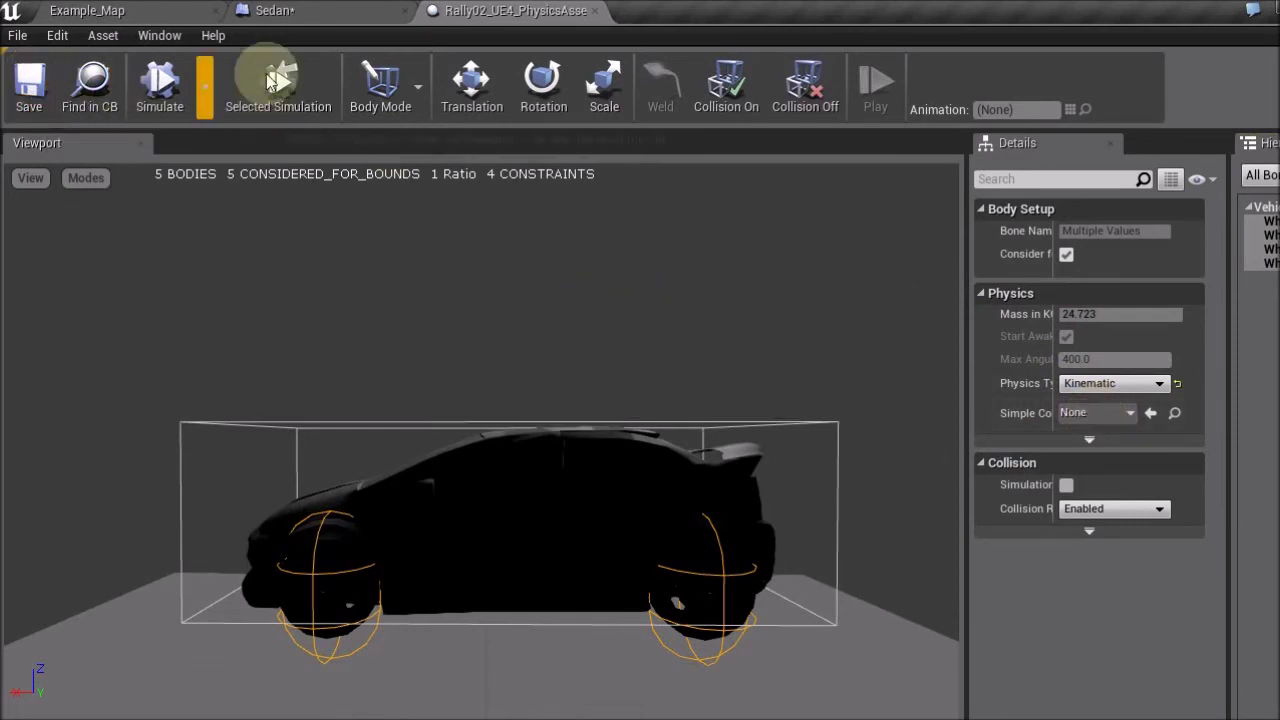
click(183, 18)
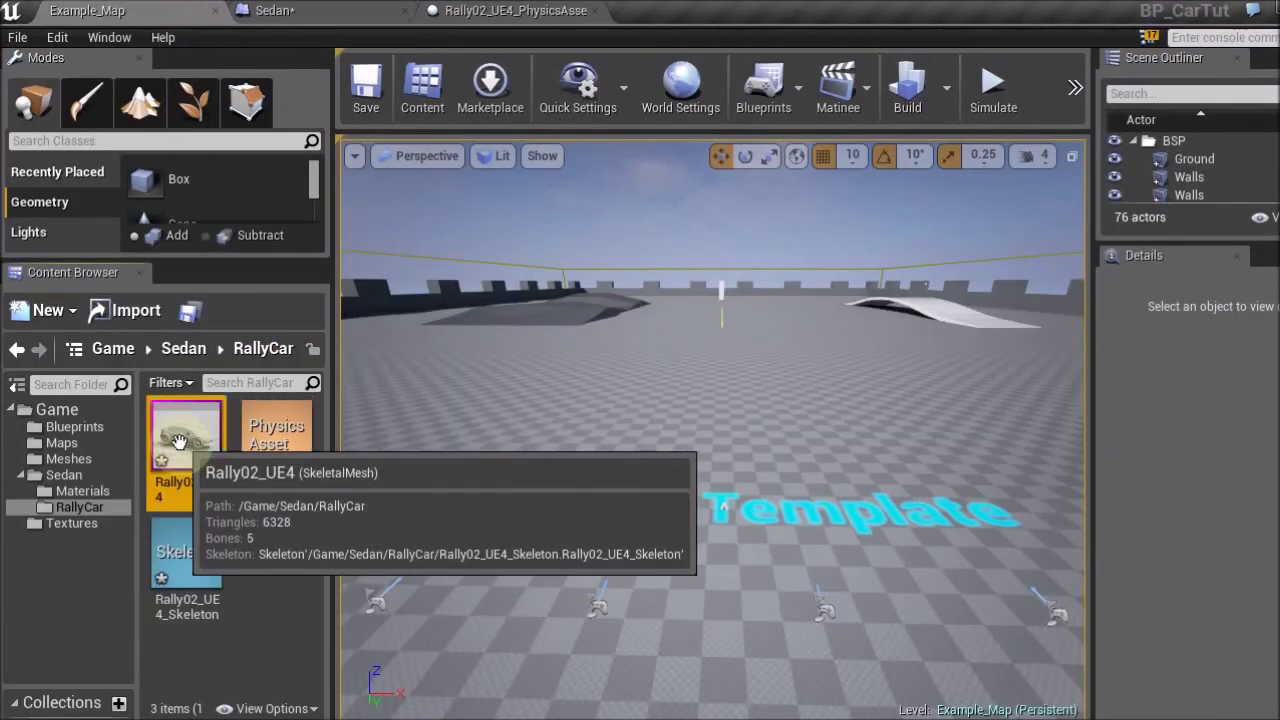
Step: Assign Rally02_UE4 as the skeletal mesh of the Sedan blueprint's [ROOT] Mesh component
click(343, 9)
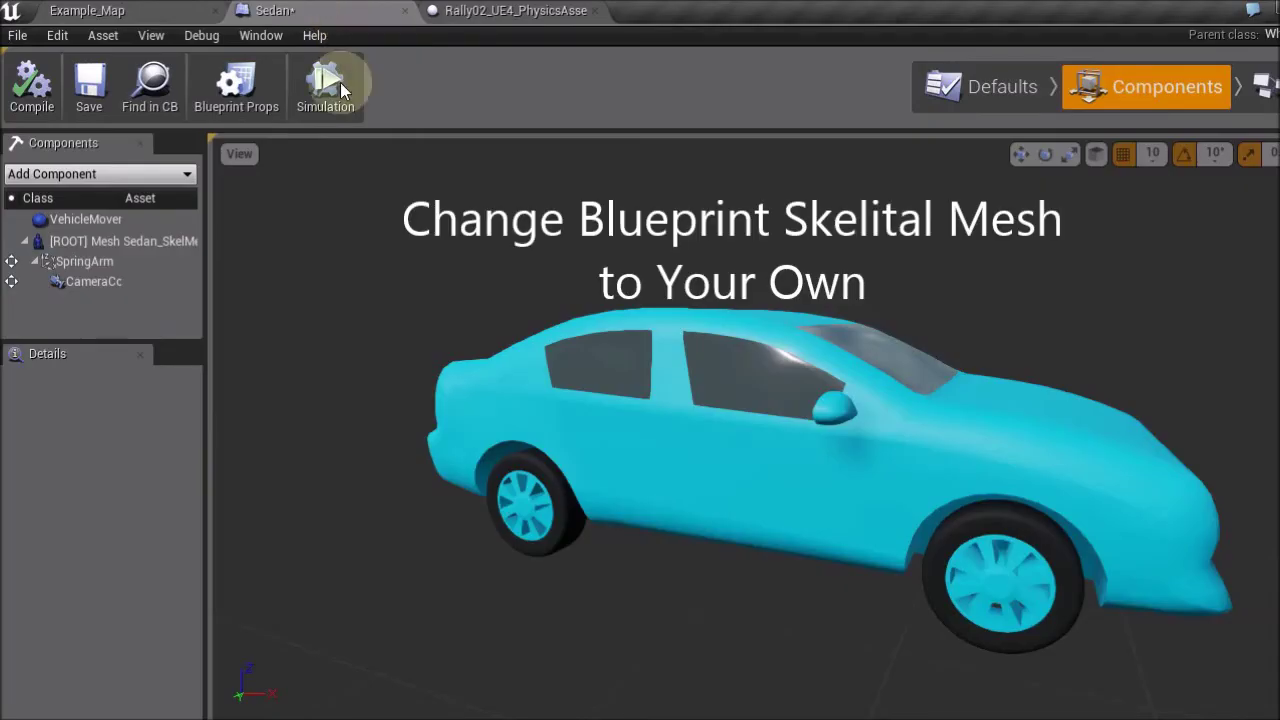
click(101, 244)
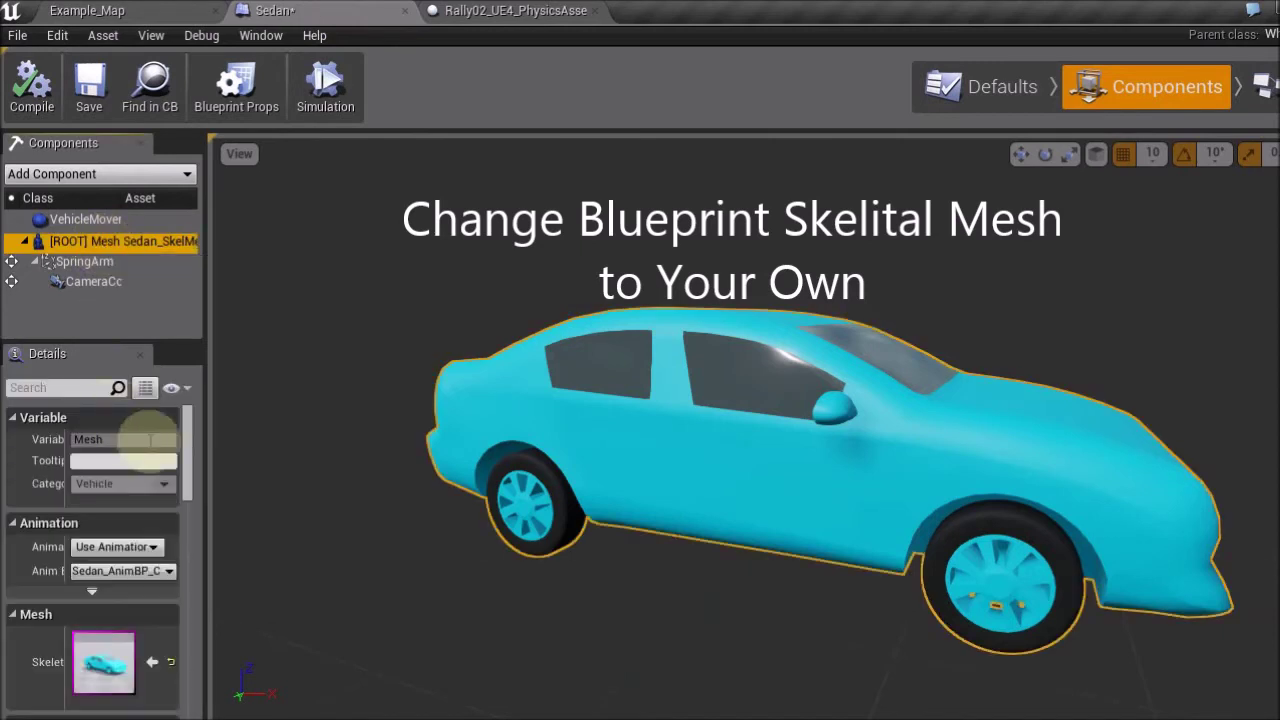
scroll(186, 461, down, 3)
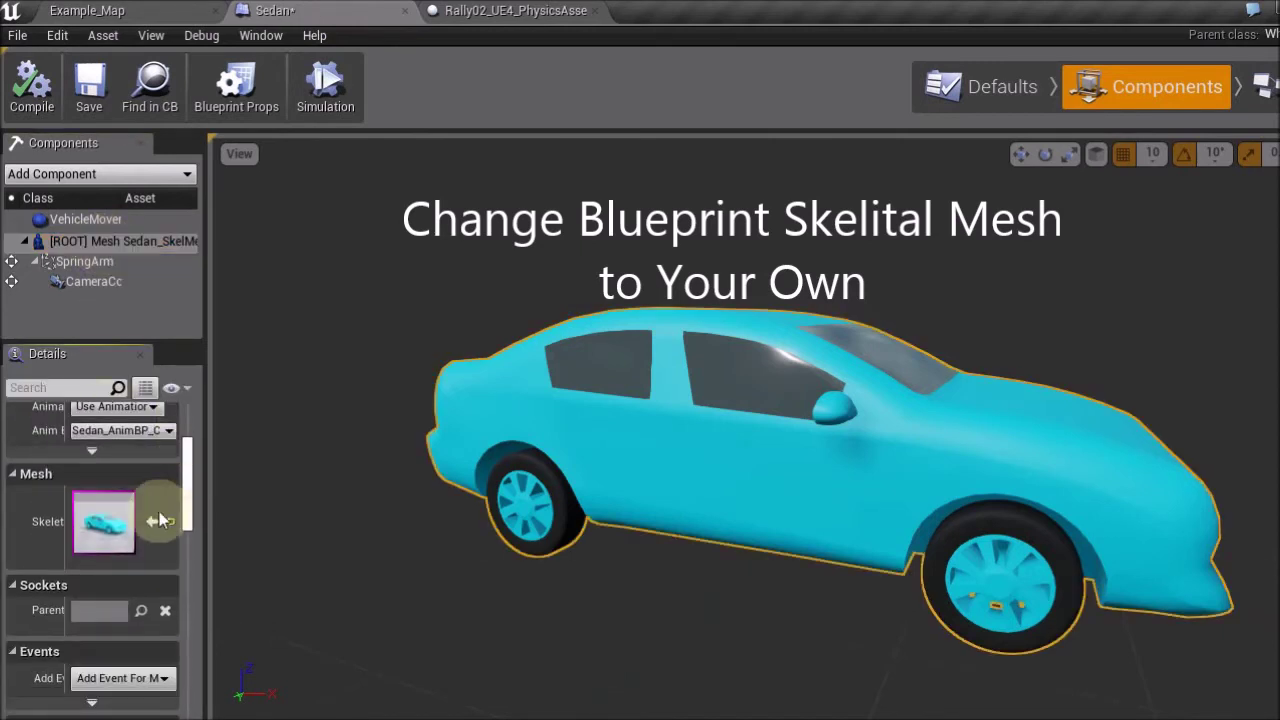
click(153, 521)
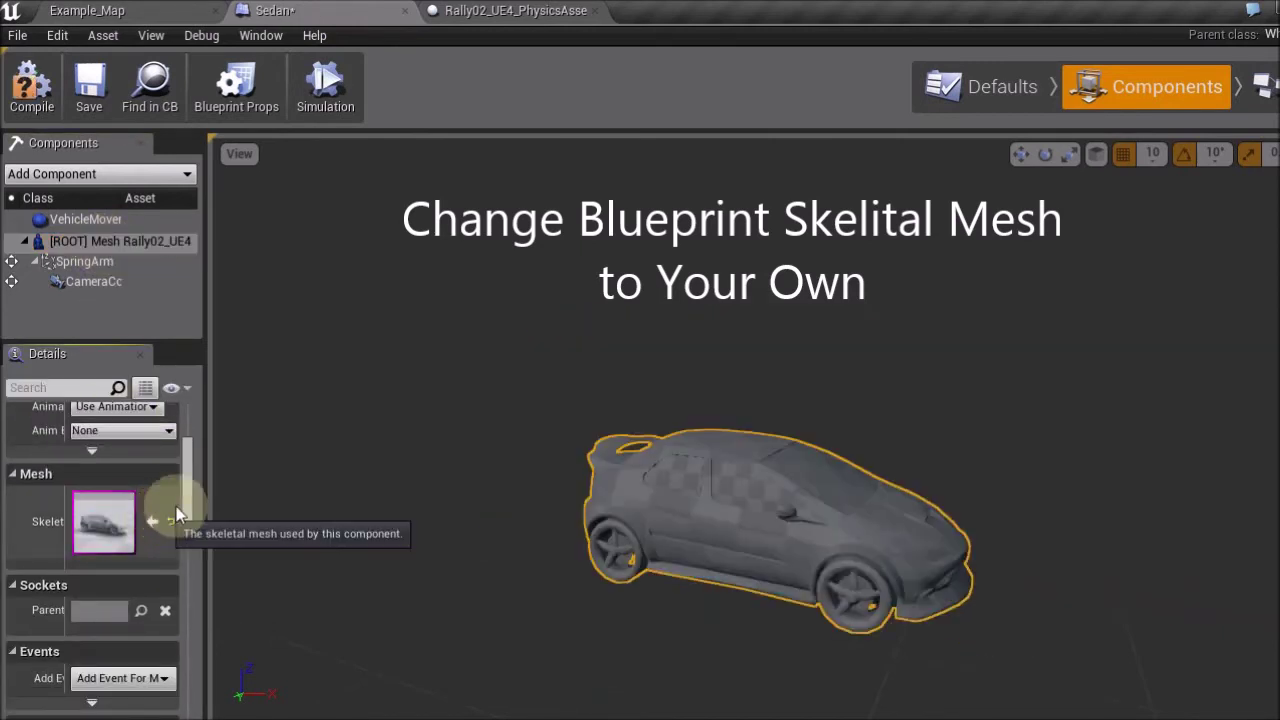
click(171, 12)
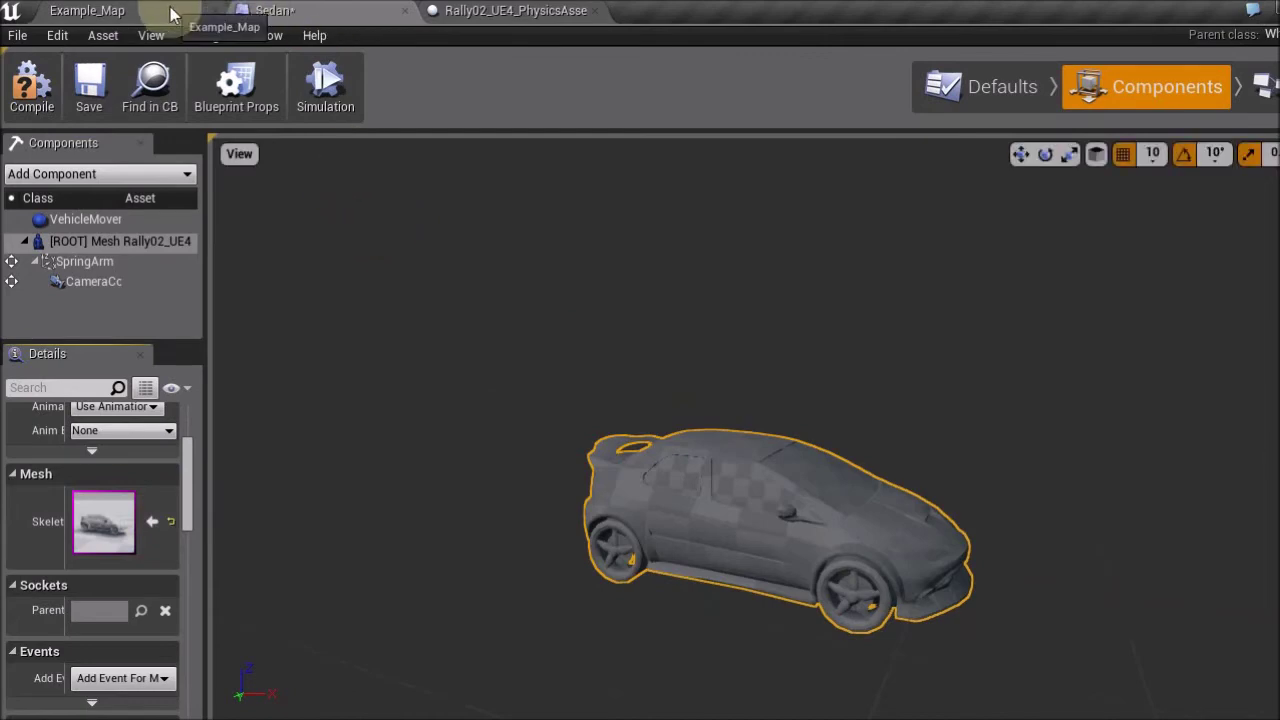
click(171, 12)
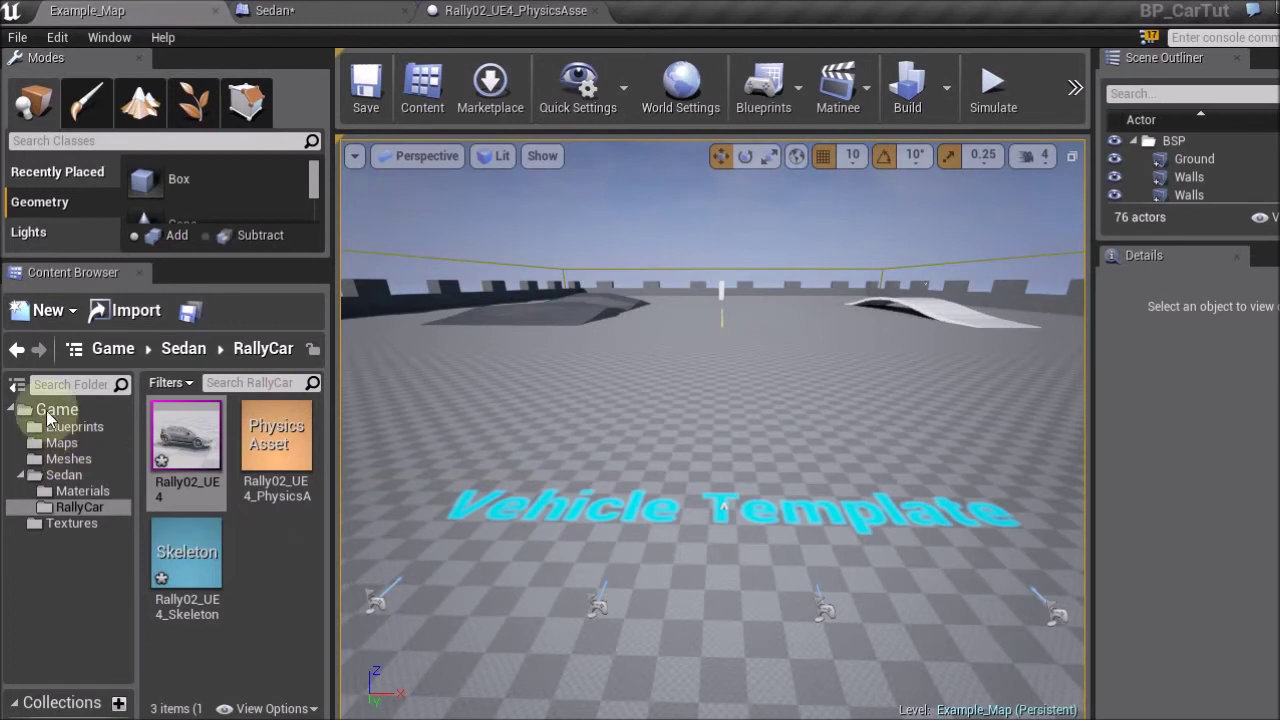
Step: Create an Animation Blueprint with parent VehicleAnimInstance targeting Rally02_UE4_Skeleton
click(74, 309)
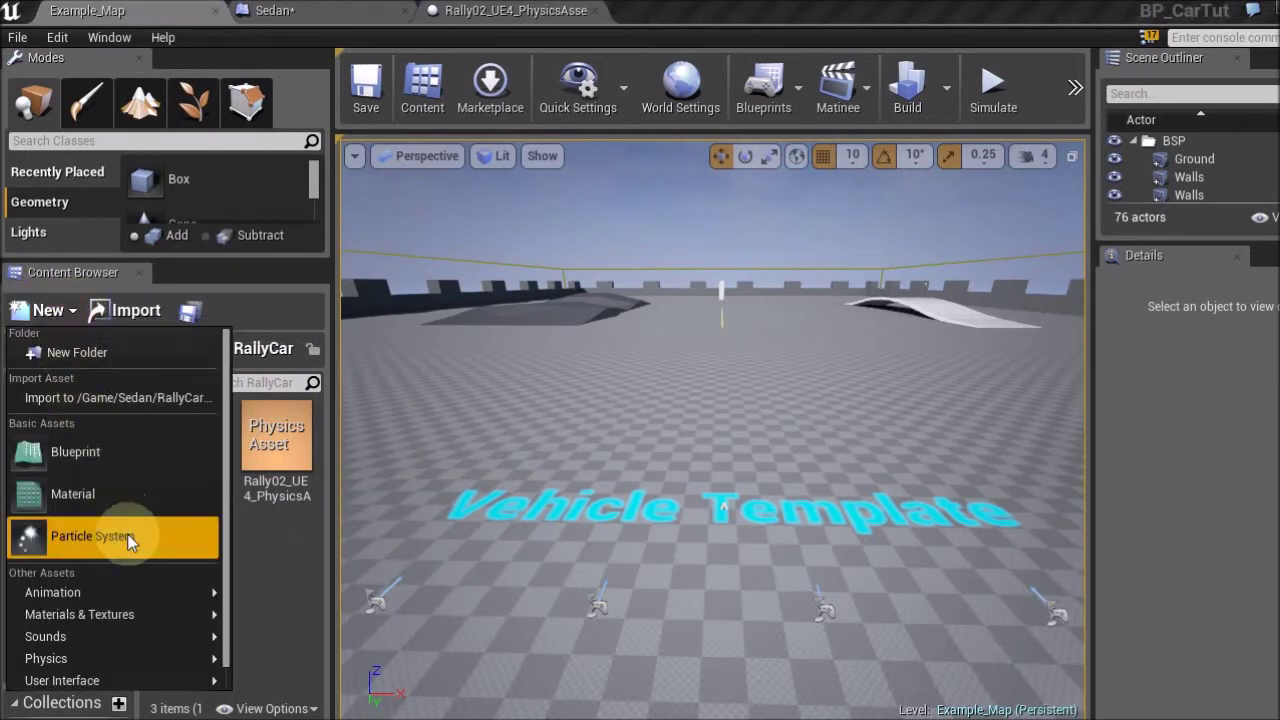
mouse_move(147, 597)
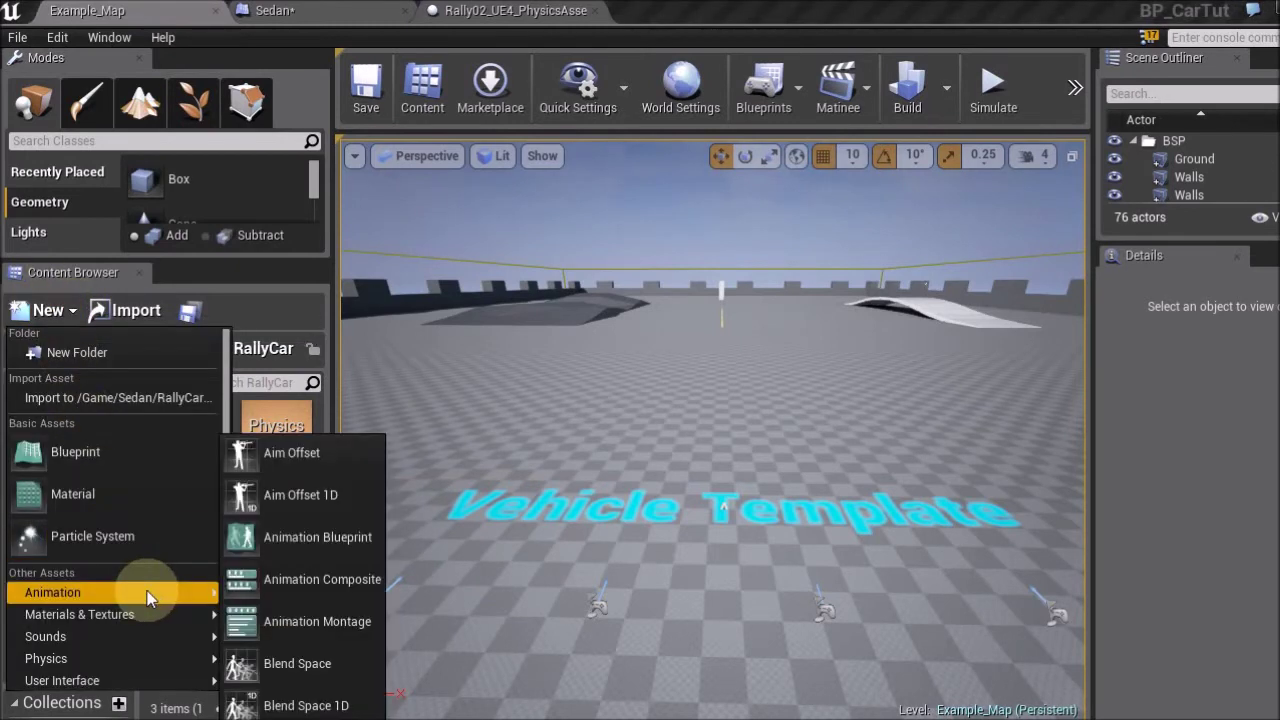
click(309, 544)
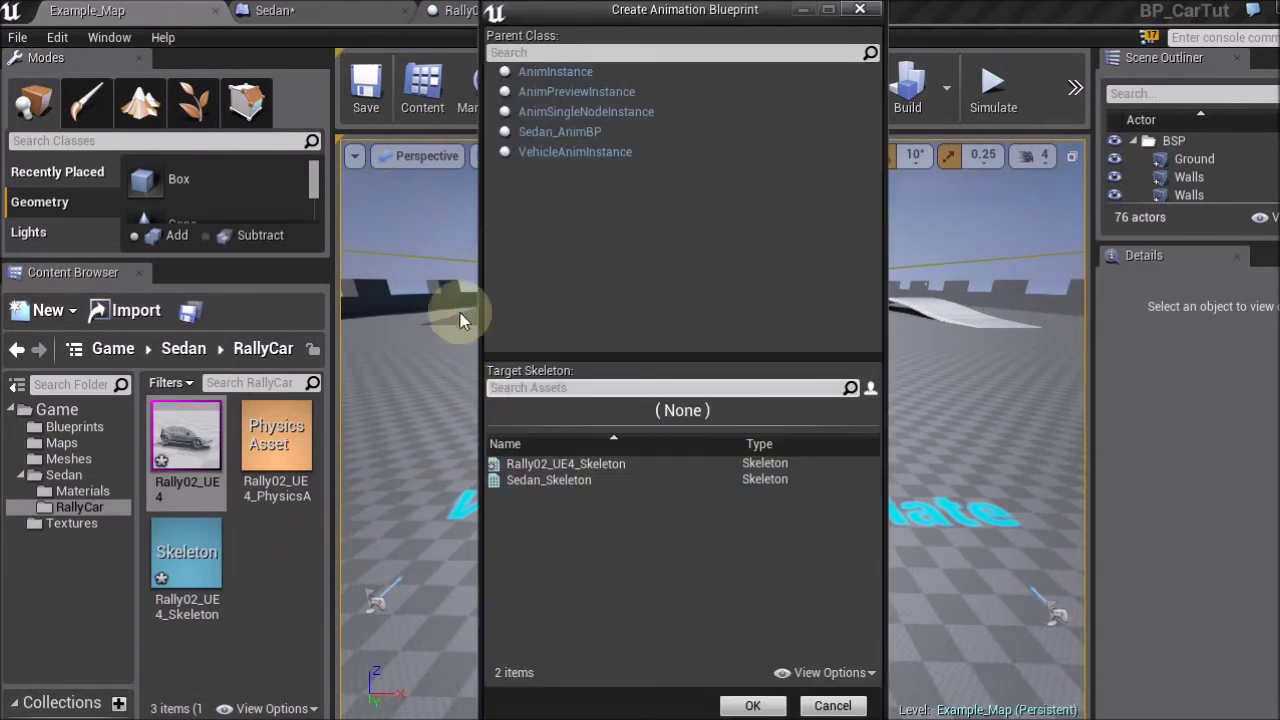
click(602, 154)
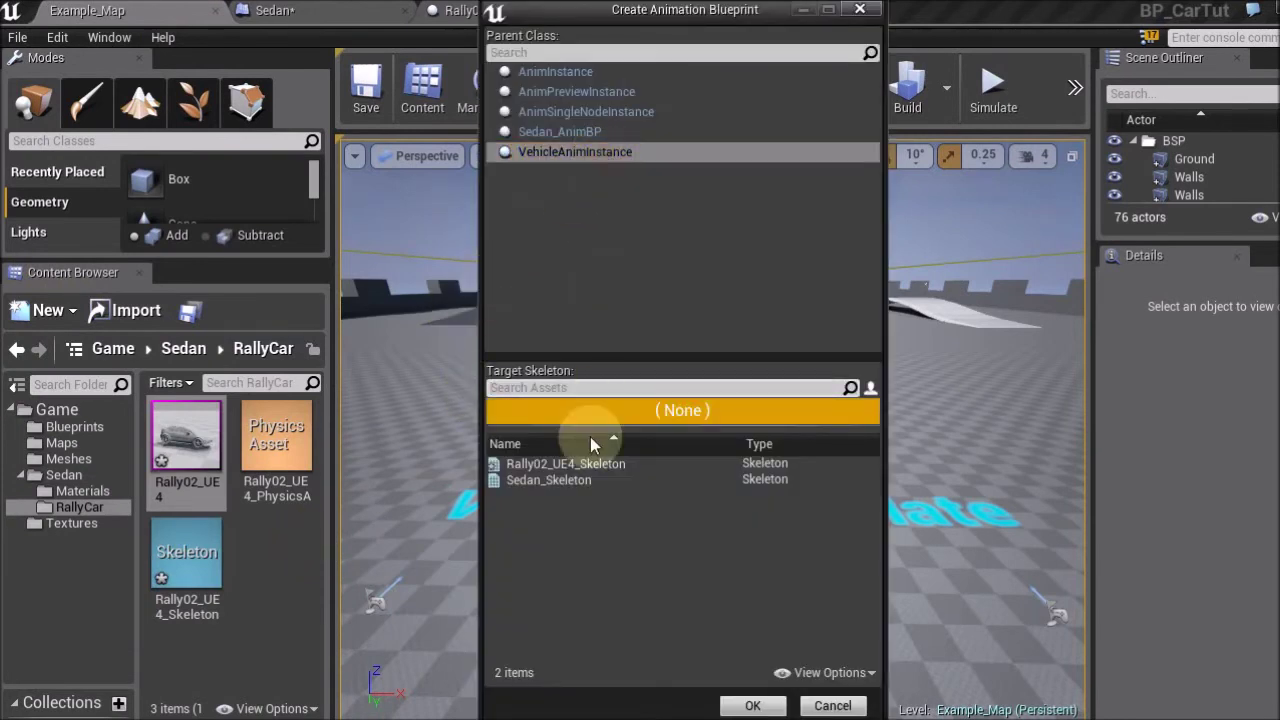
click(566, 467)
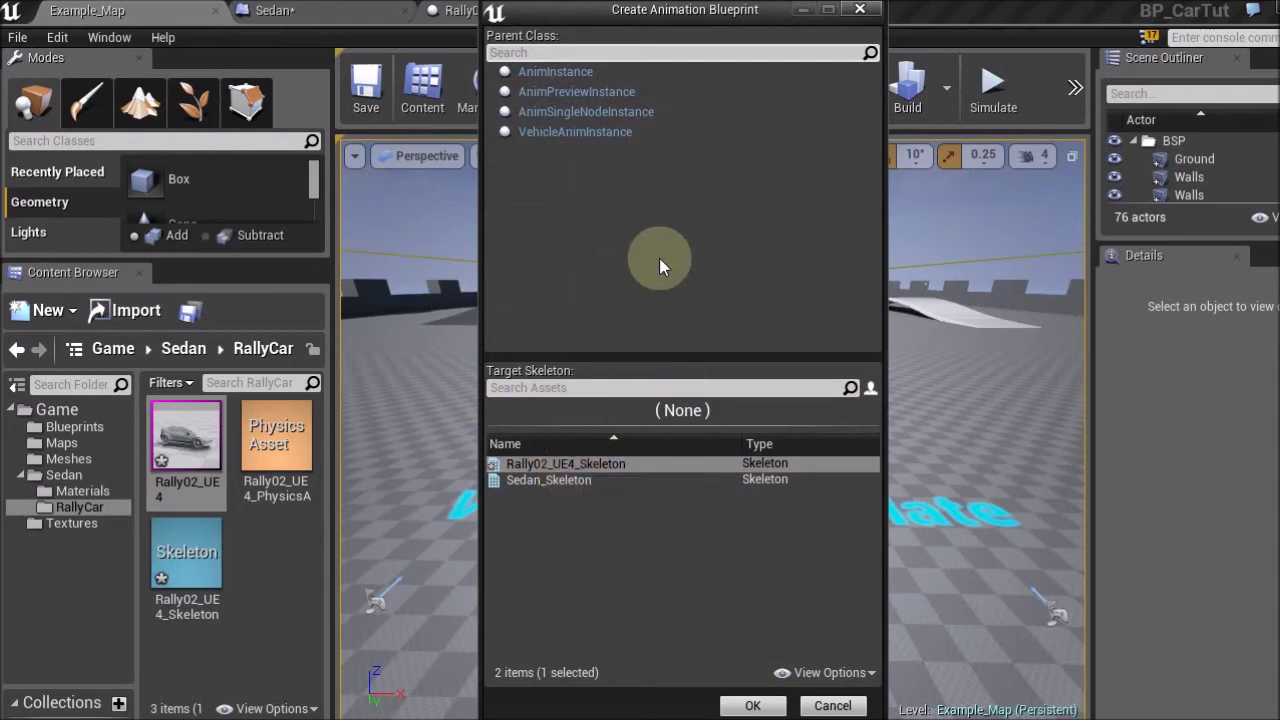
click(606, 136)
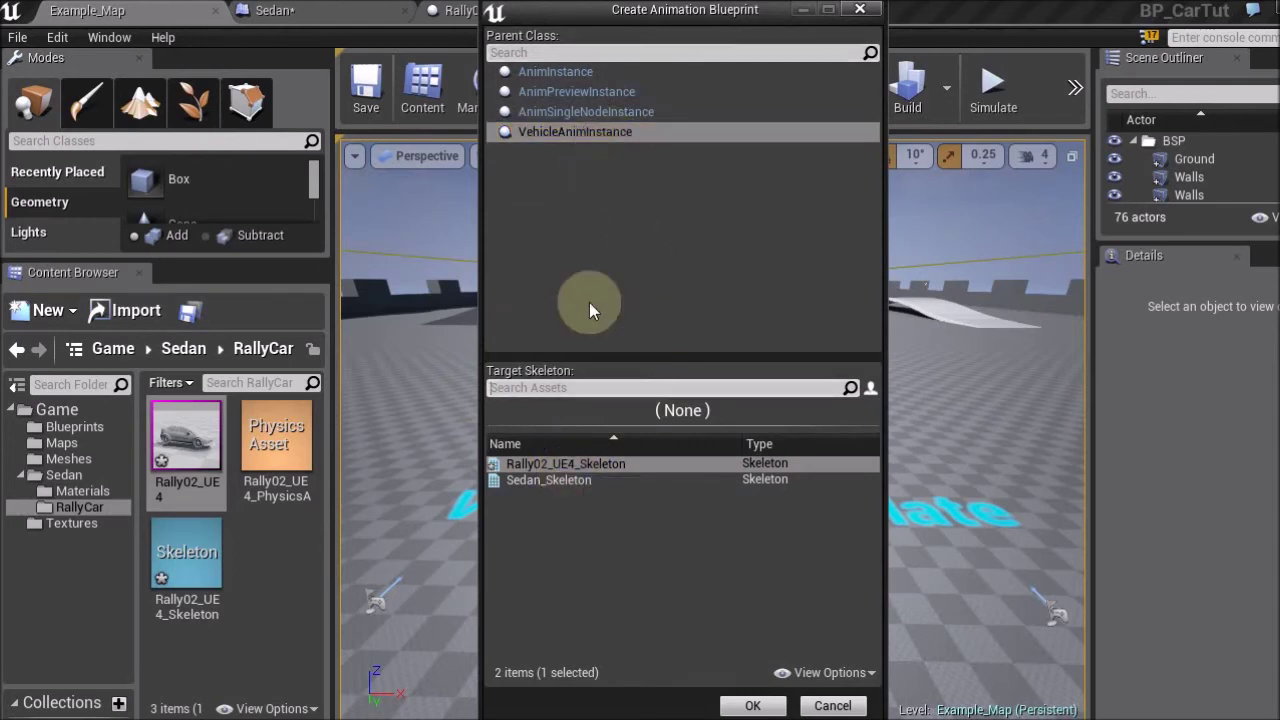
click(603, 466)
click(752, 705)
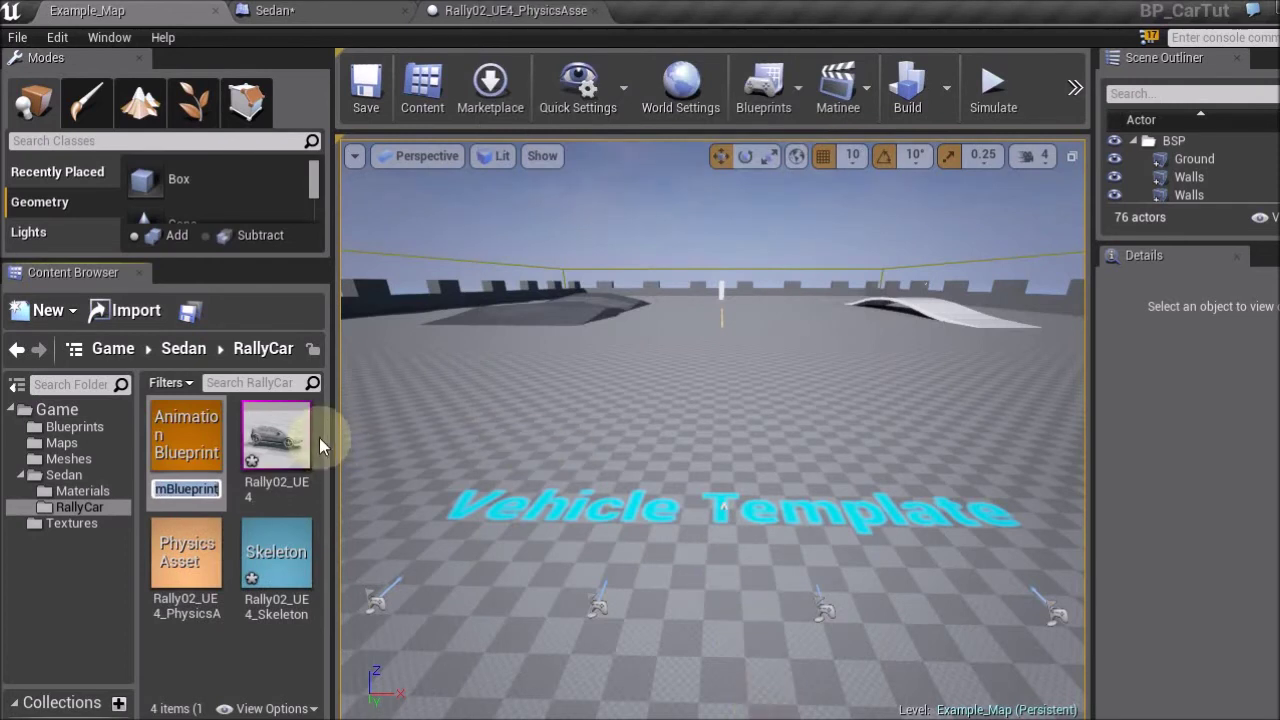
Step: Name the new animation blueprint RallyAnims and open it for editing
text(Ral)
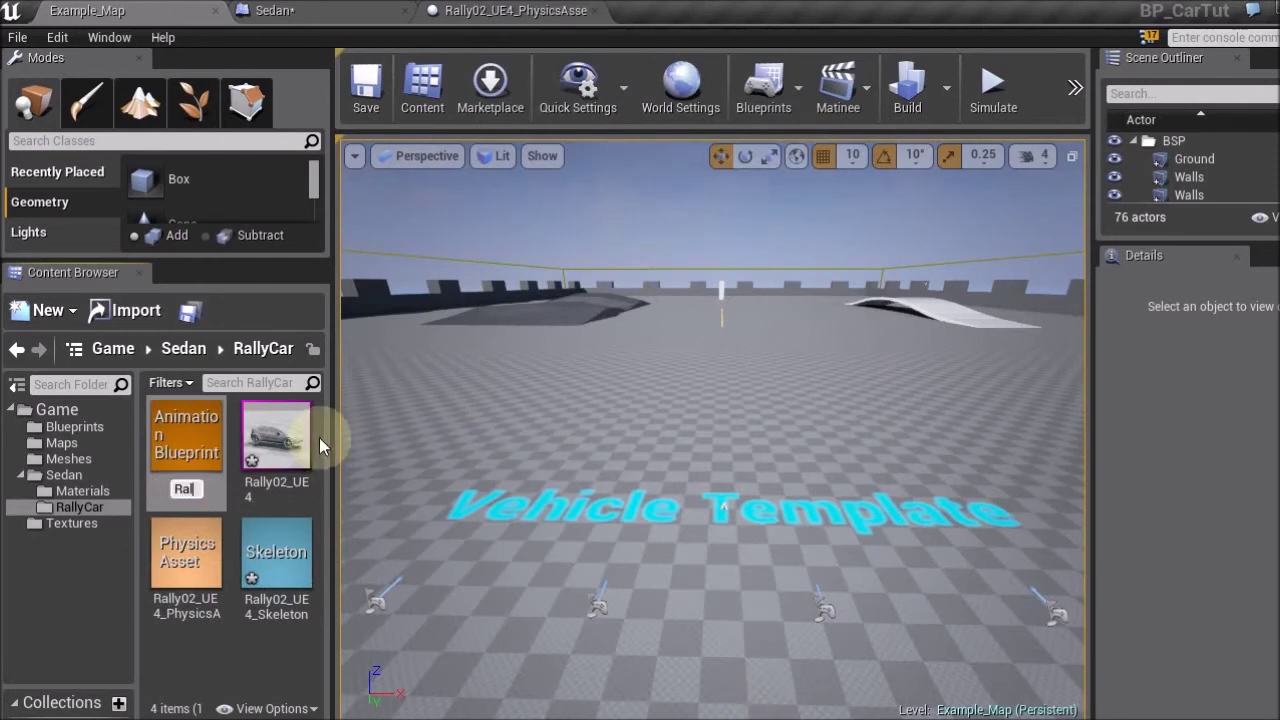
text(lyAni)
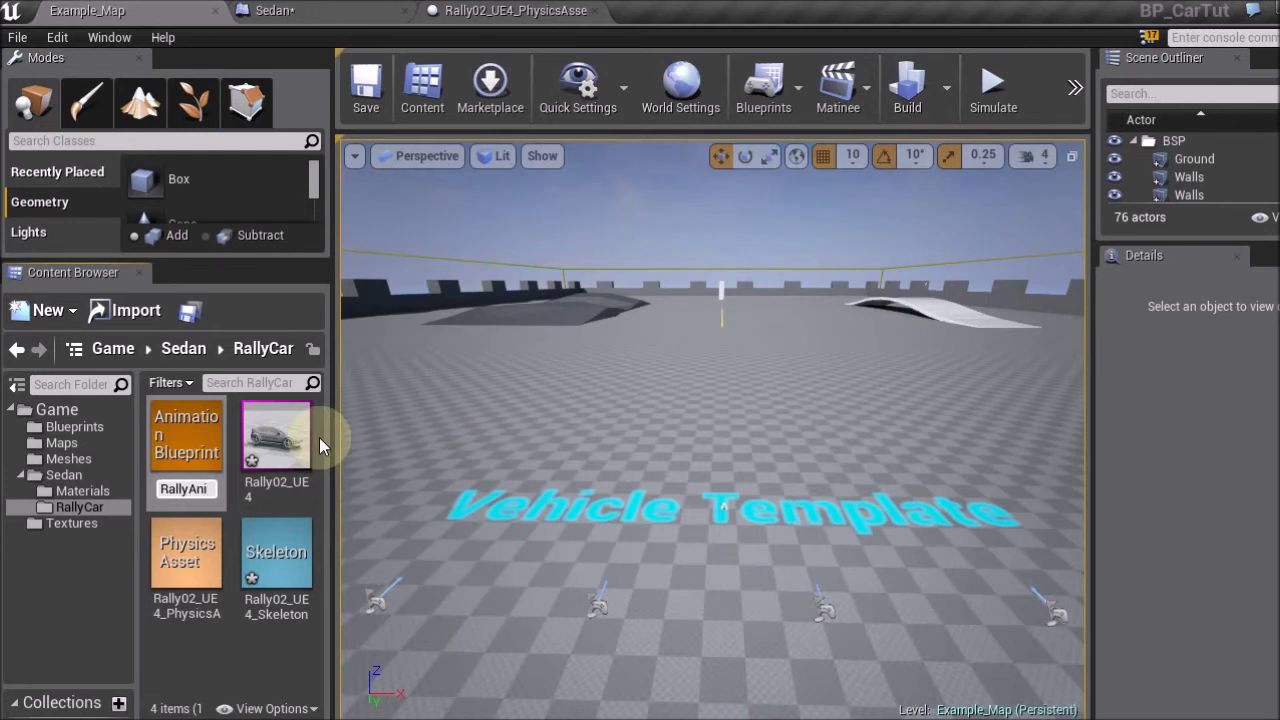
text(ms)
key(Return)
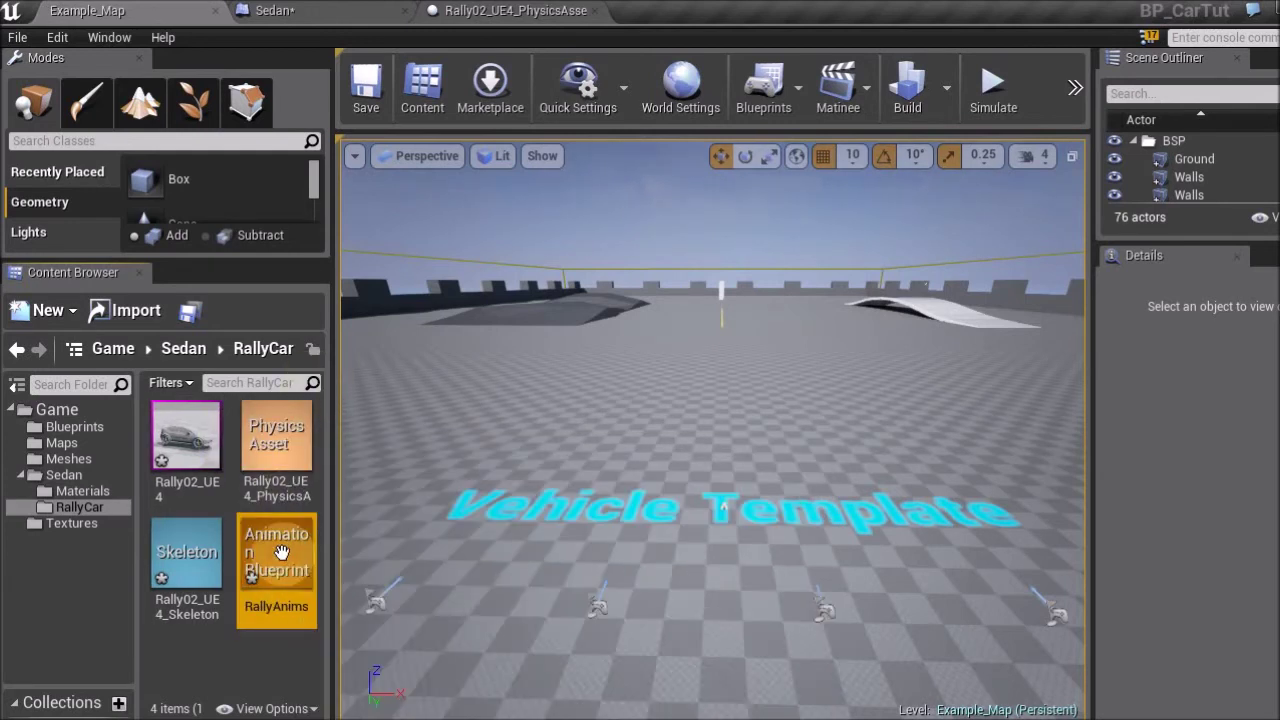
double_click(281, 552)
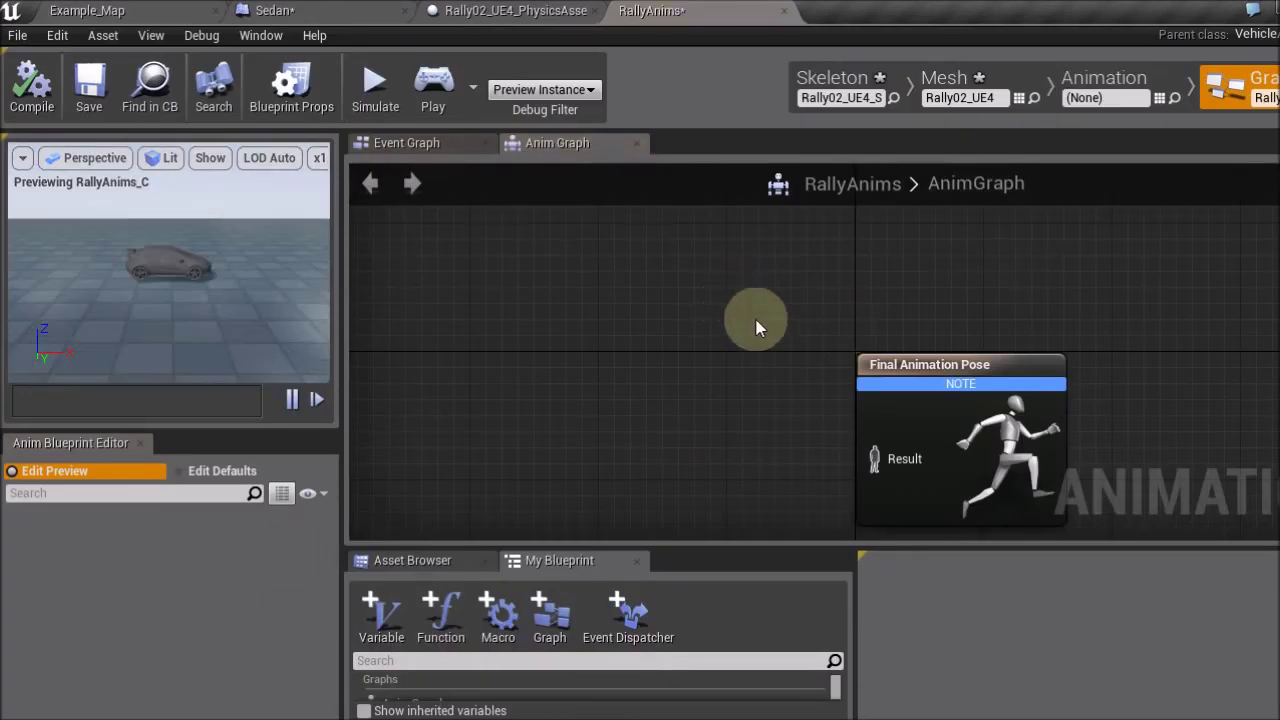
Step: Add a Wheel Handler for WheeledVehicle node feeding the Final Animation Pose
mouse_move(947, 372)
mouse_down()
mouse_move(1124, 265)
mouse_move(1140, 281)
mouse_up()
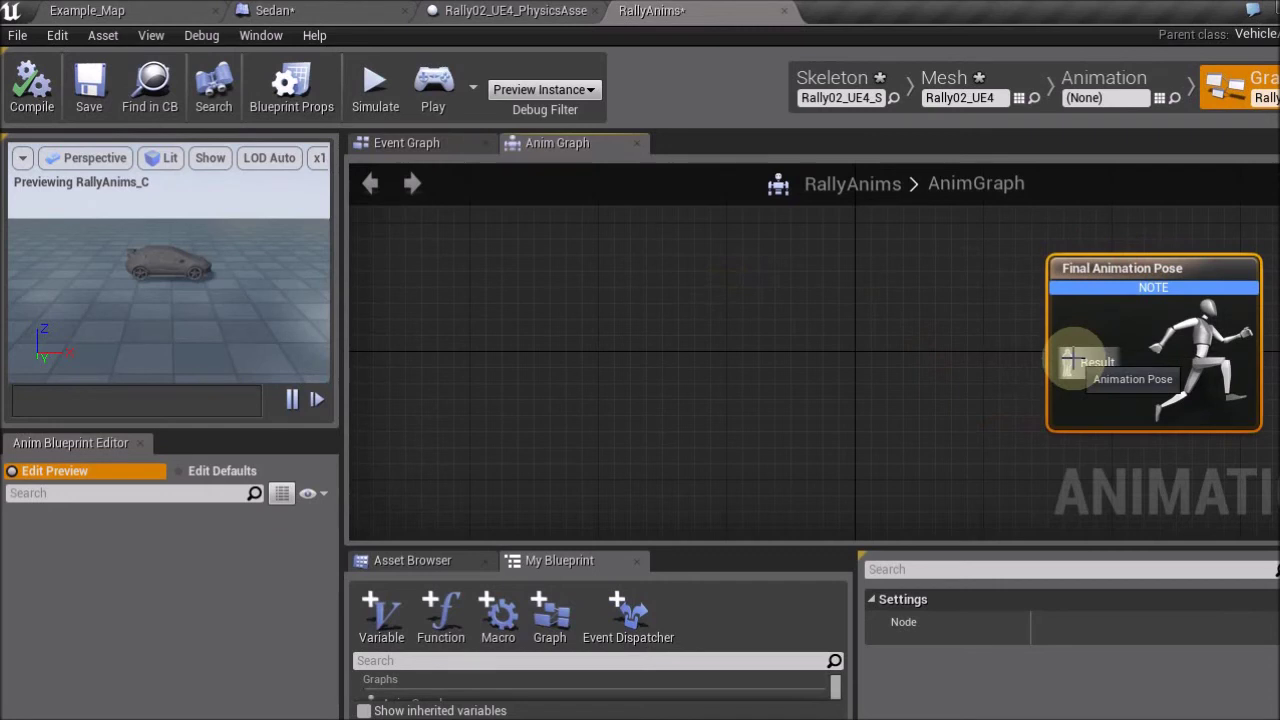
drag(1029, 367, 836, 350)
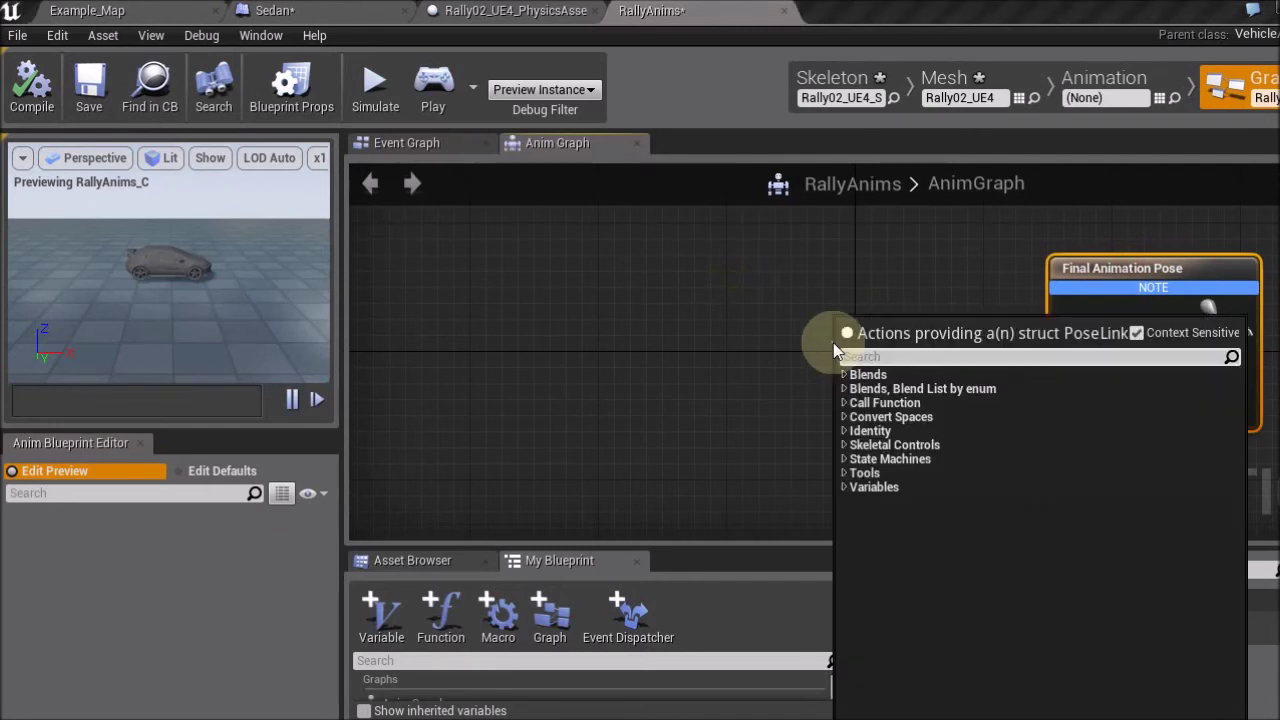
text(veh)
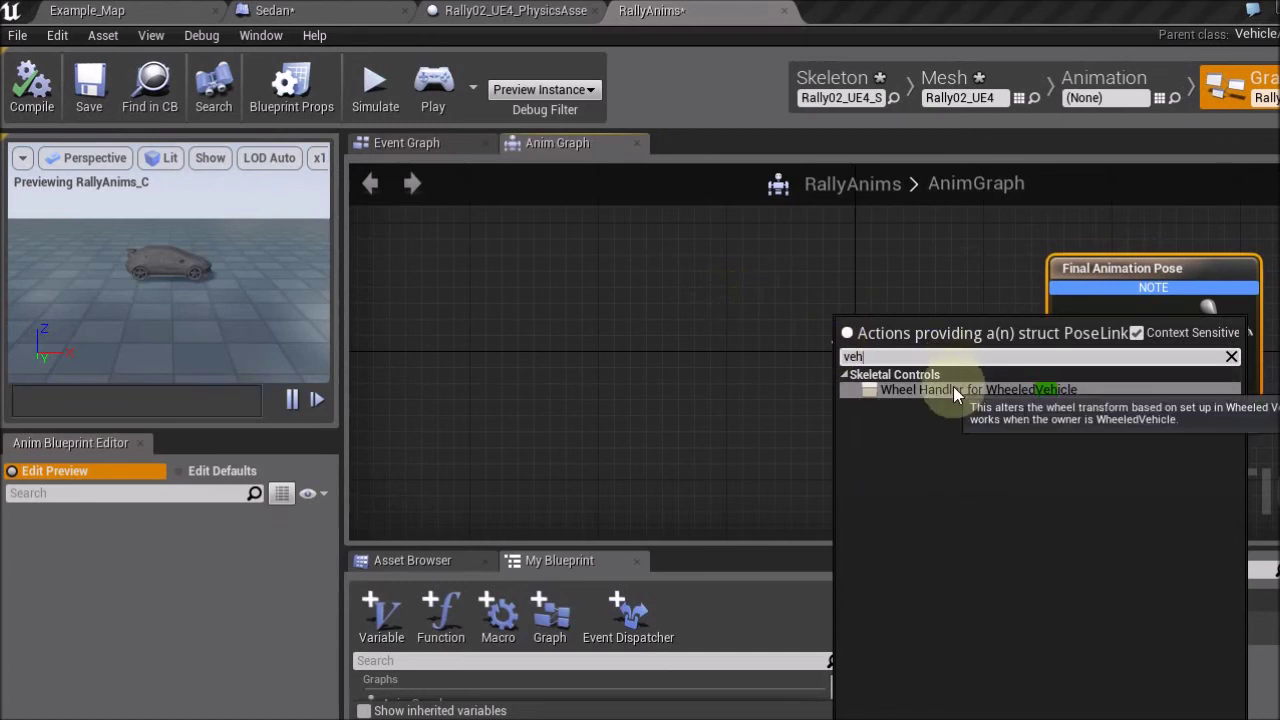
click(953, 389)
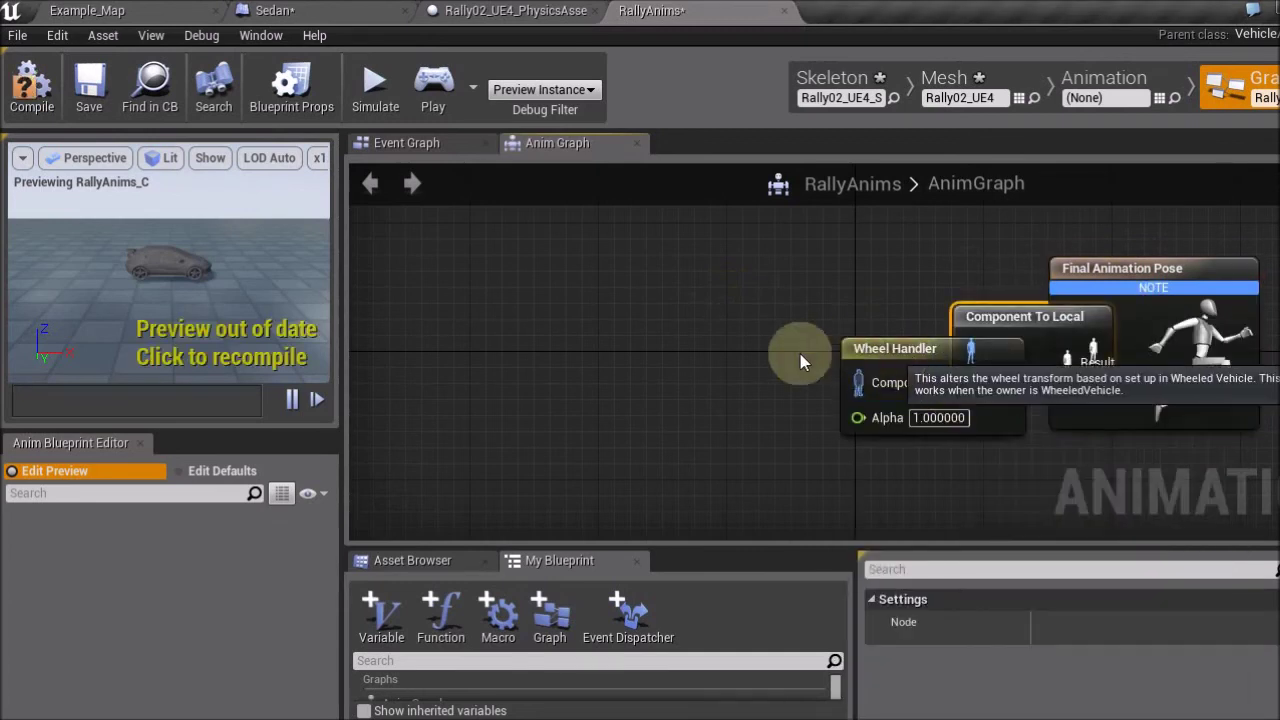
drag(900, 370, 708, 354)
drag(1024, 330, 945, 332)
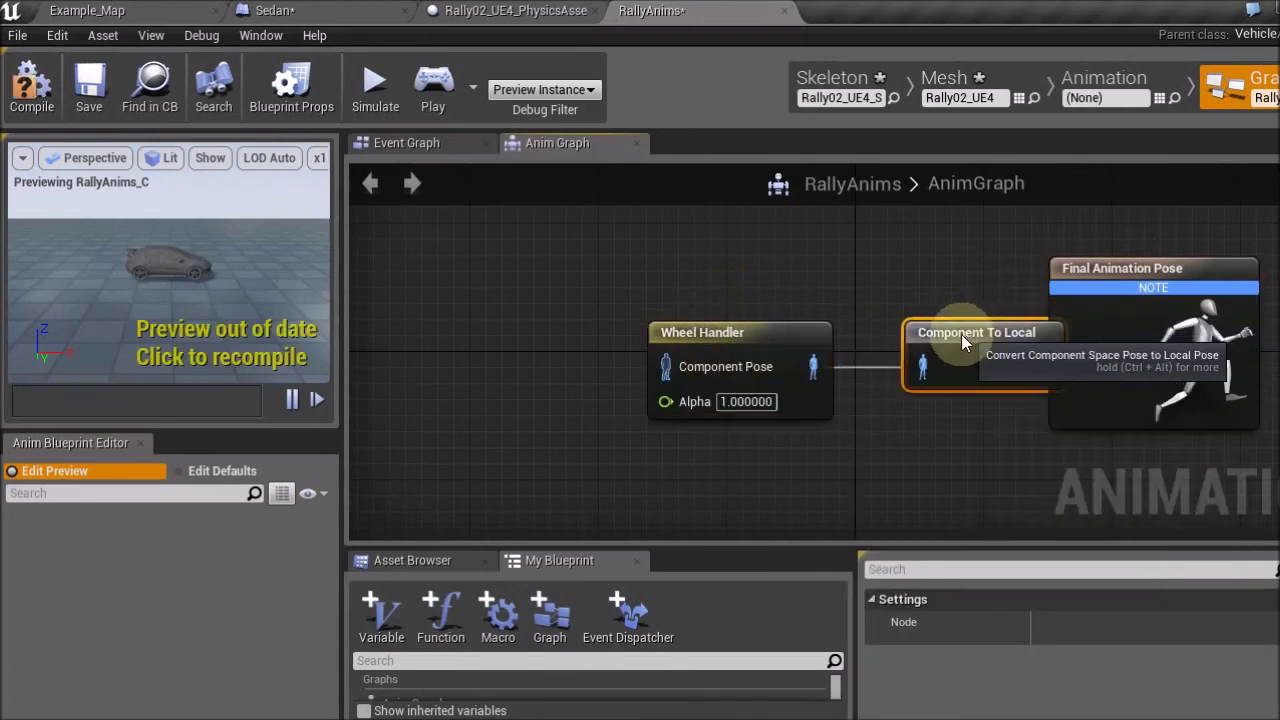
Step: Wire a Mesh Space Ref Pose node into the Wheel Handler's pose input
drag(666, 366, 432, 368)
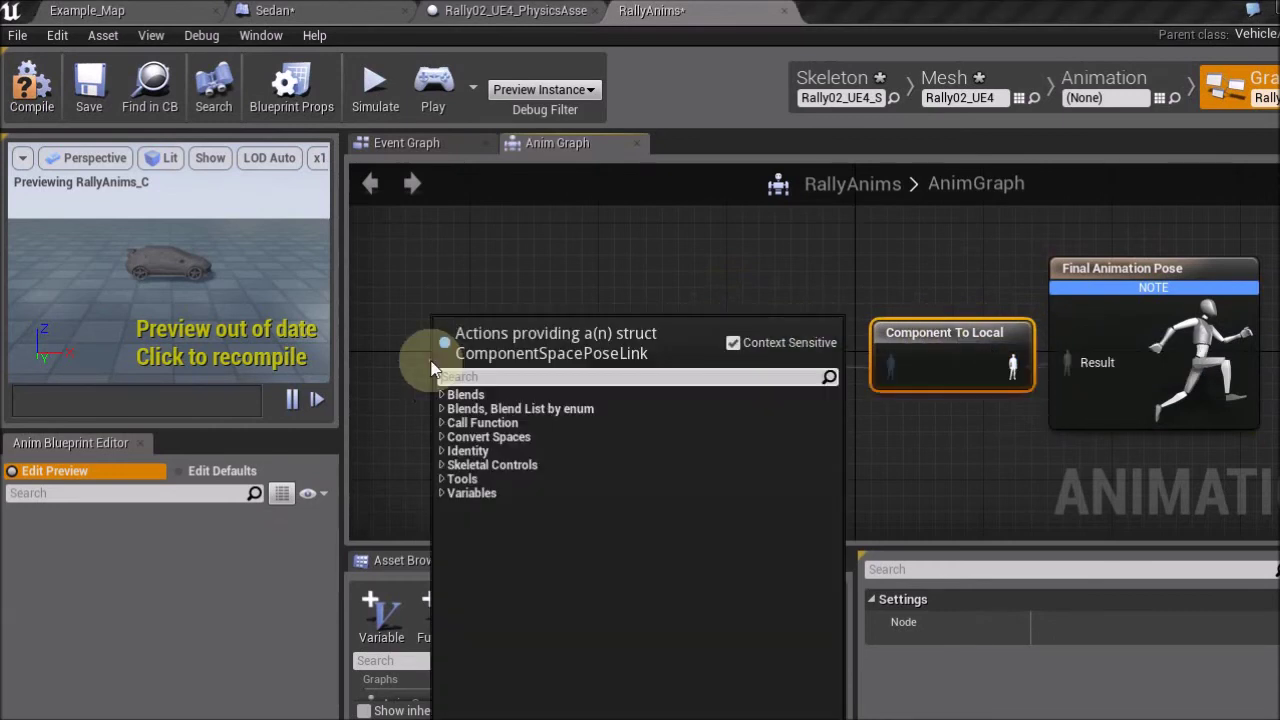
text(wh)
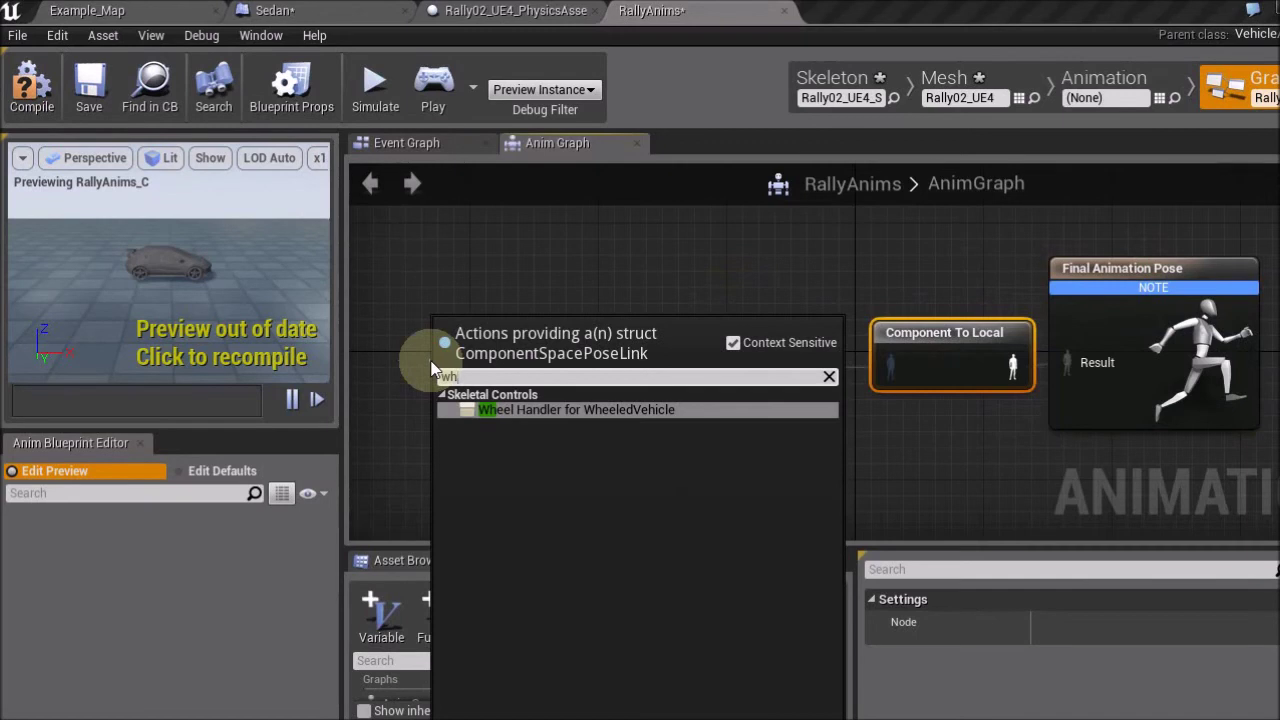
key(BackSpace)
key(BackSpace)
text(me)
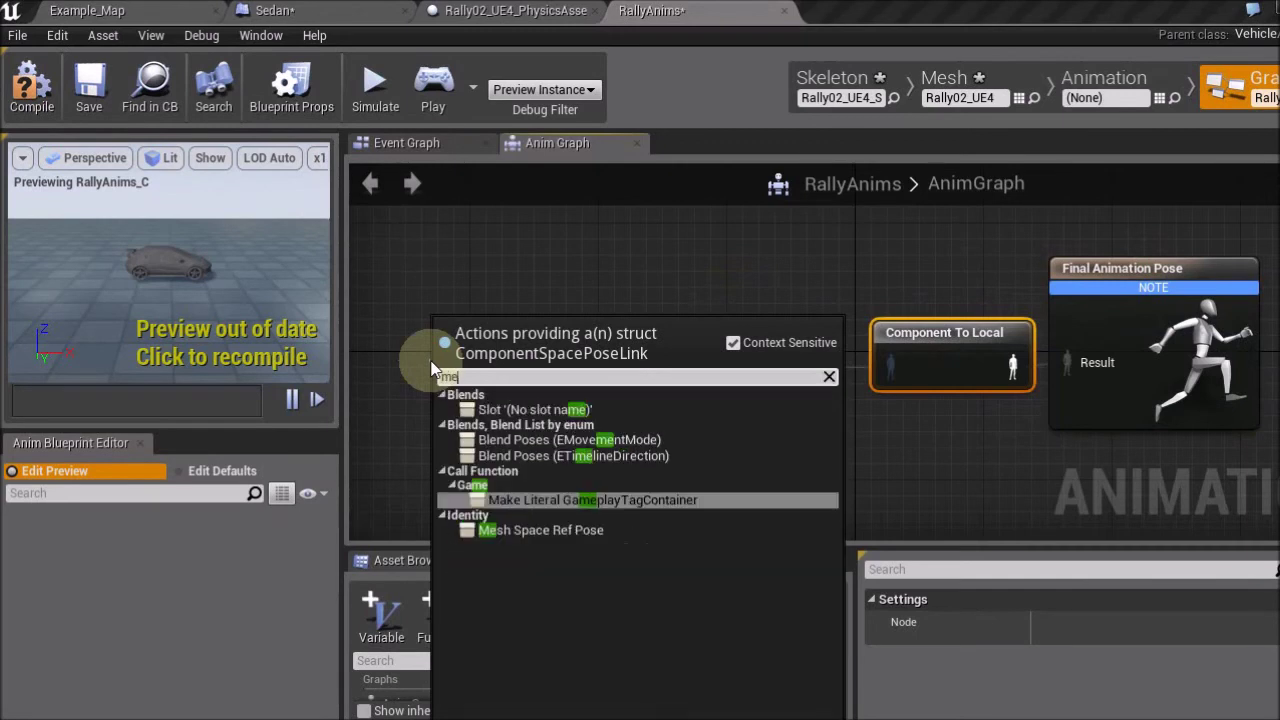
click(538, 531)
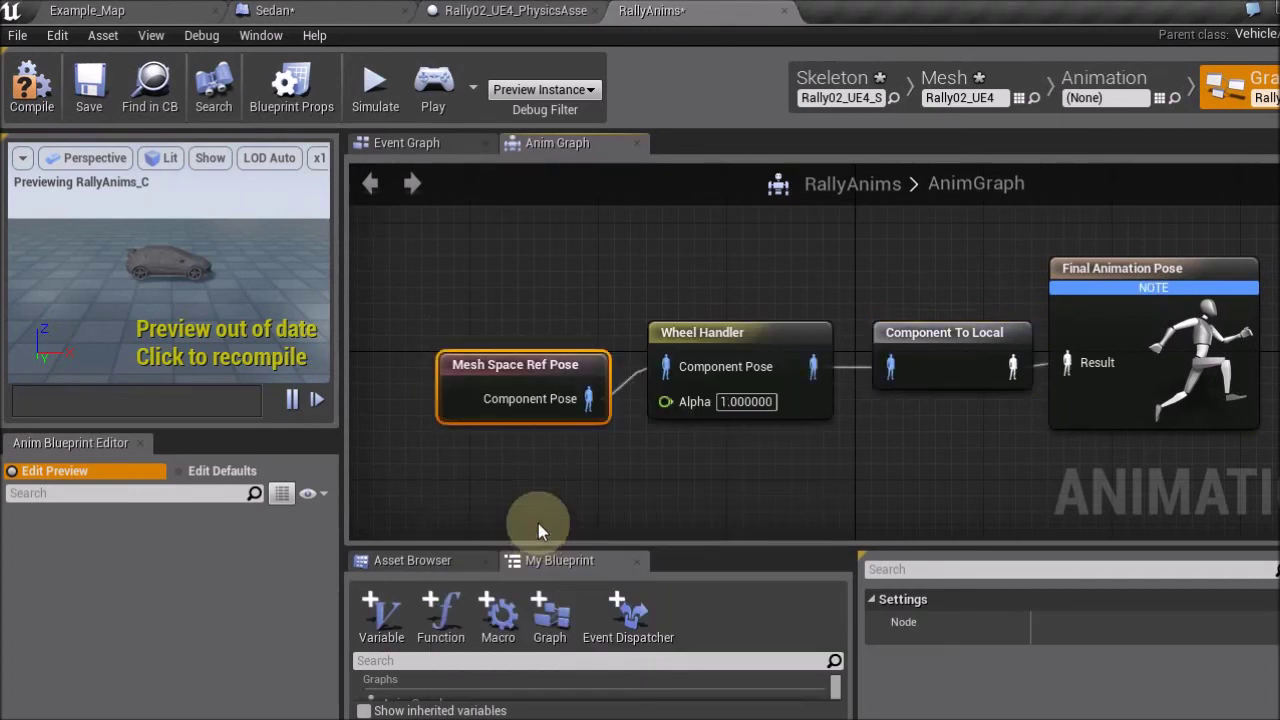
Step: Compile and save RallyAnims, then close its editor
click(32, 85)
click(90, 85)
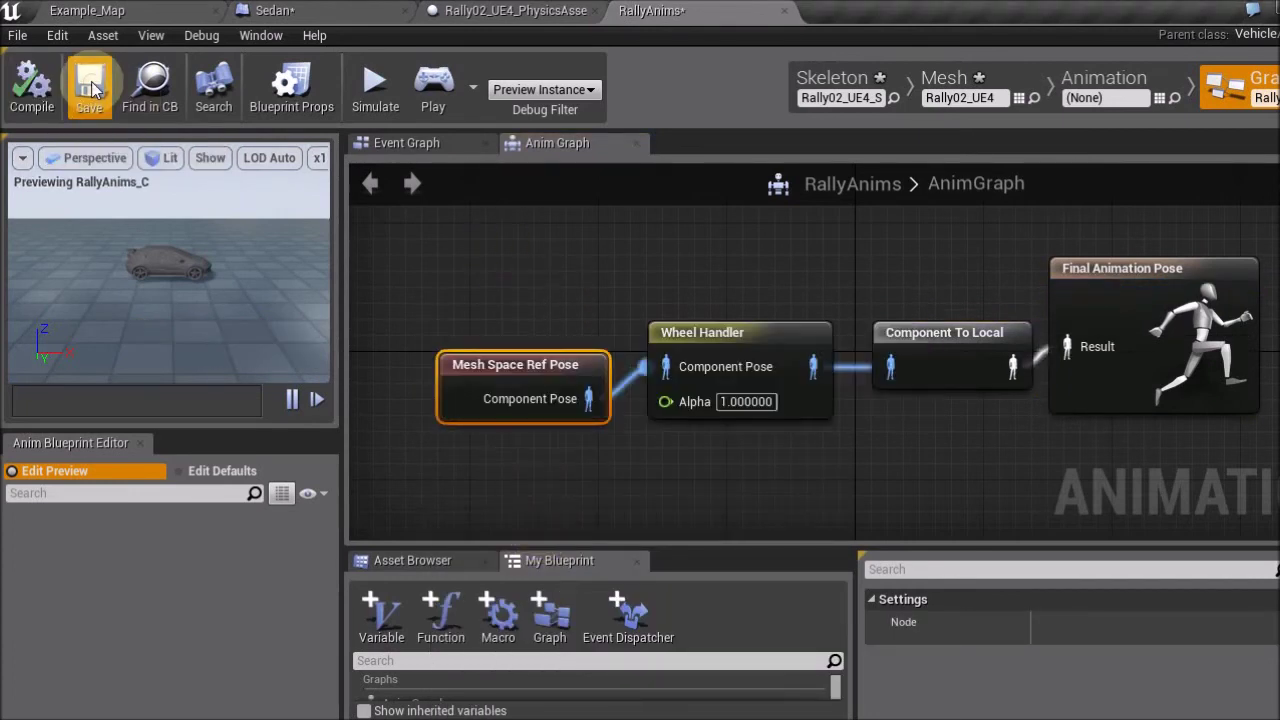
click(783, 10)
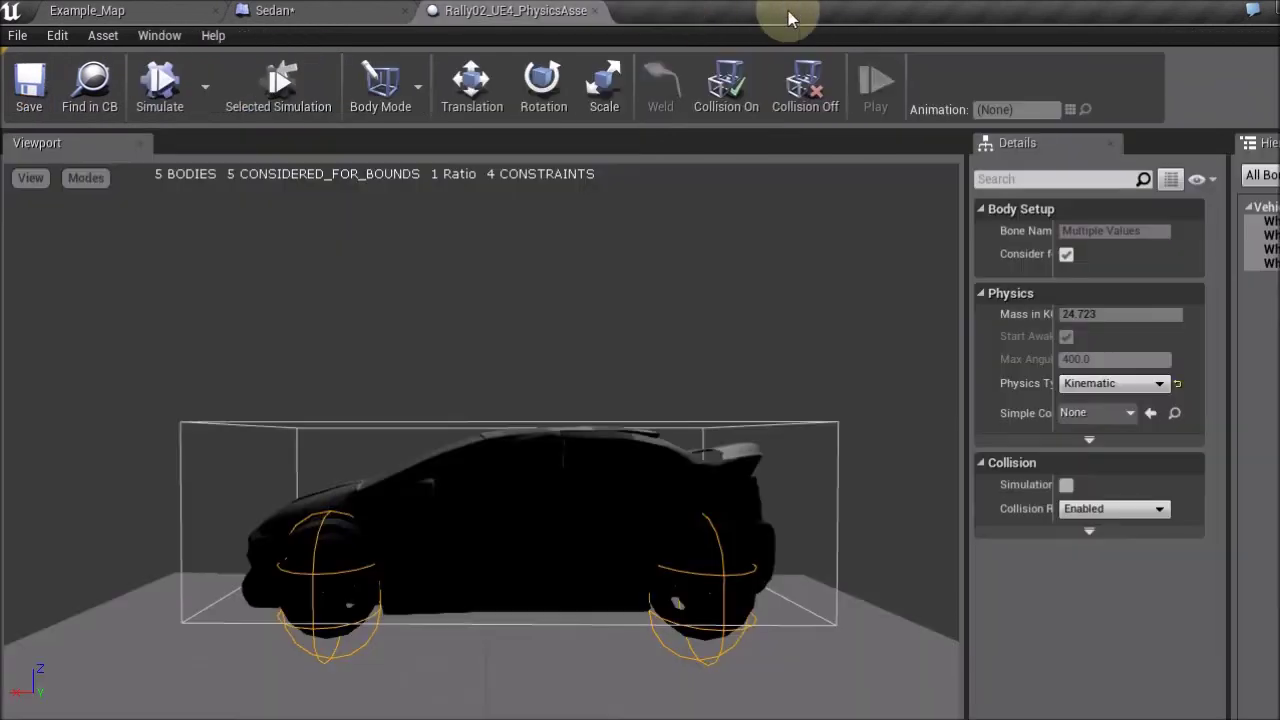
Step: Set the Sedan blueprint's Anim Class to RallyAnims_C and save the blueprint
click(595, 11)
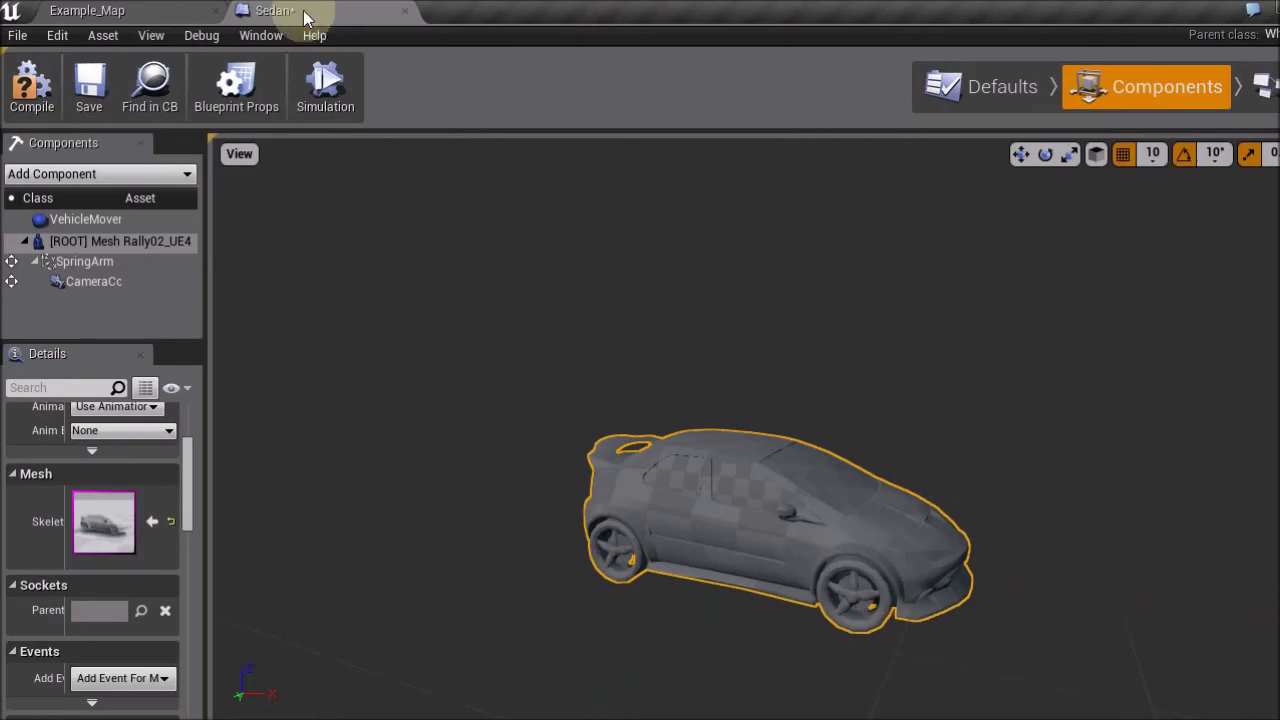
click(118, 10)
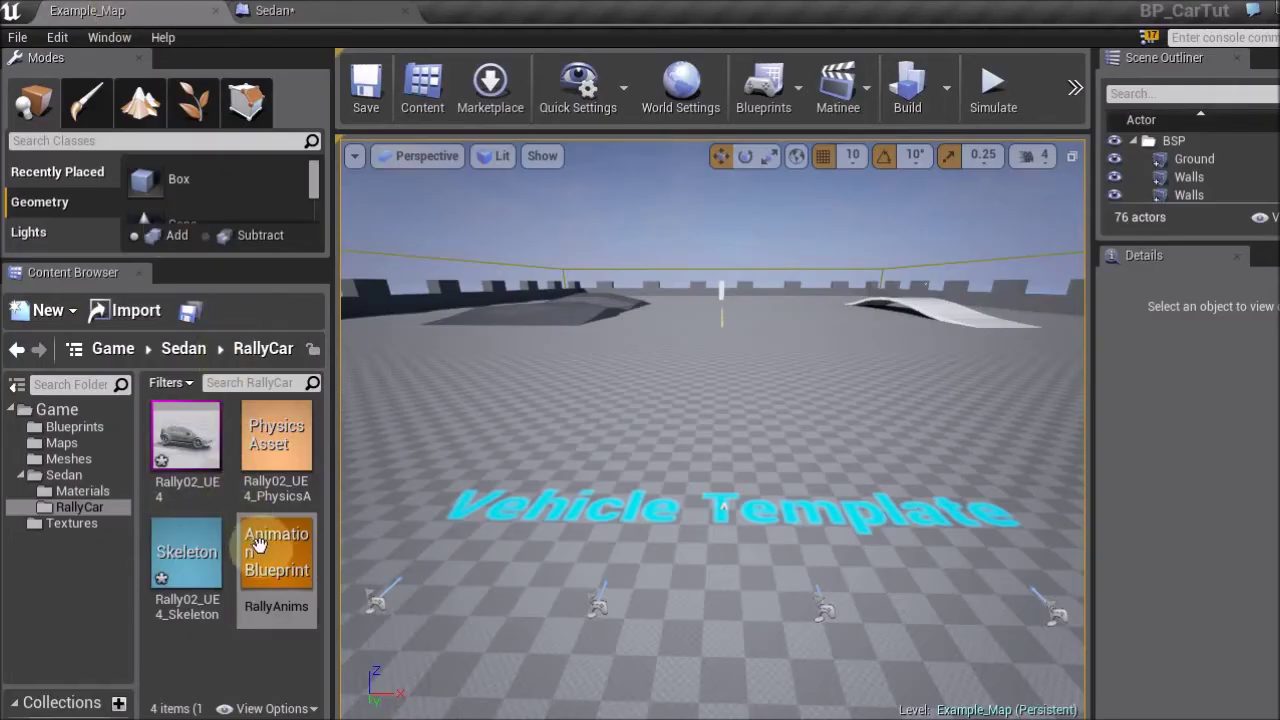
click(275, 560)
click(290, 12)
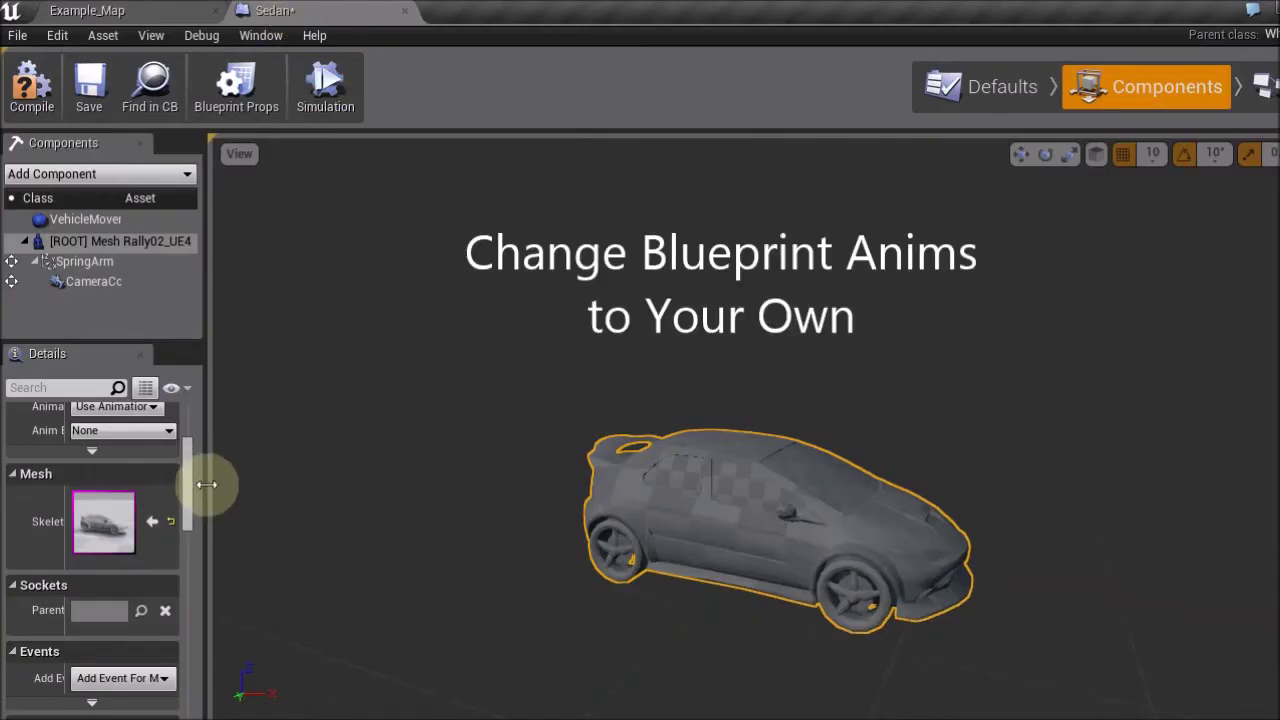
drag(186, 491, 185, 467)
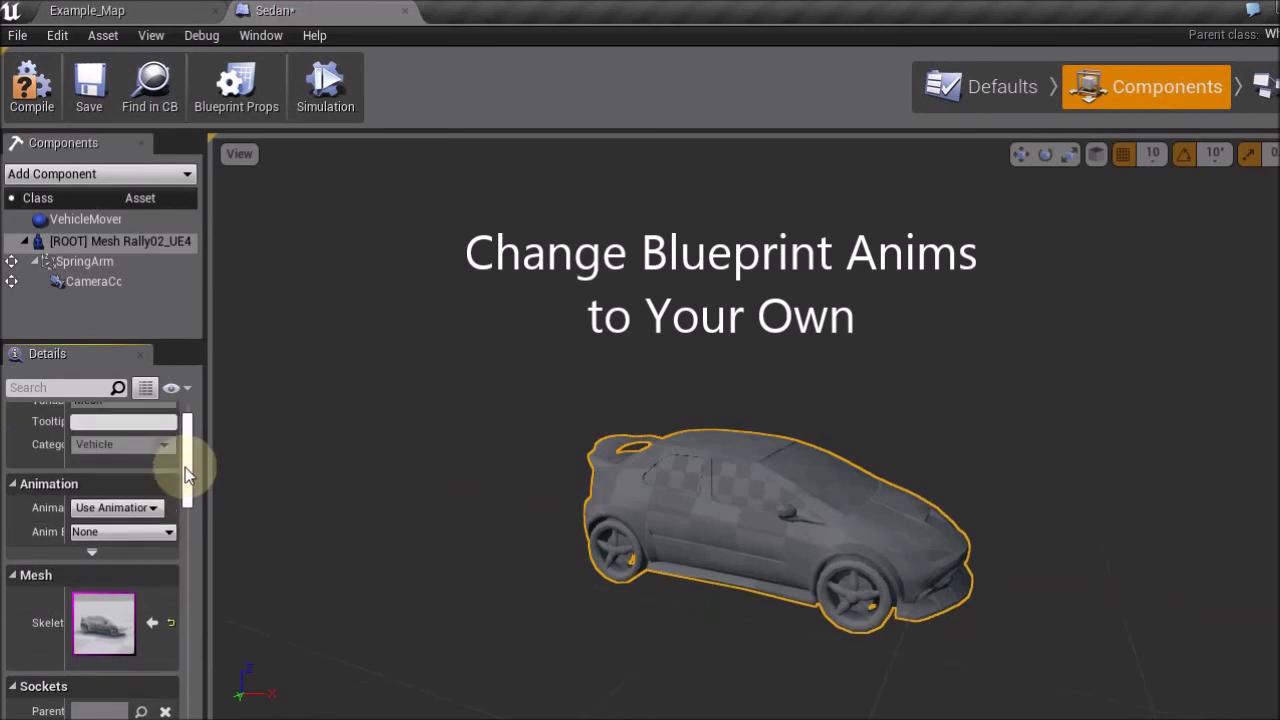
click(168, 534)
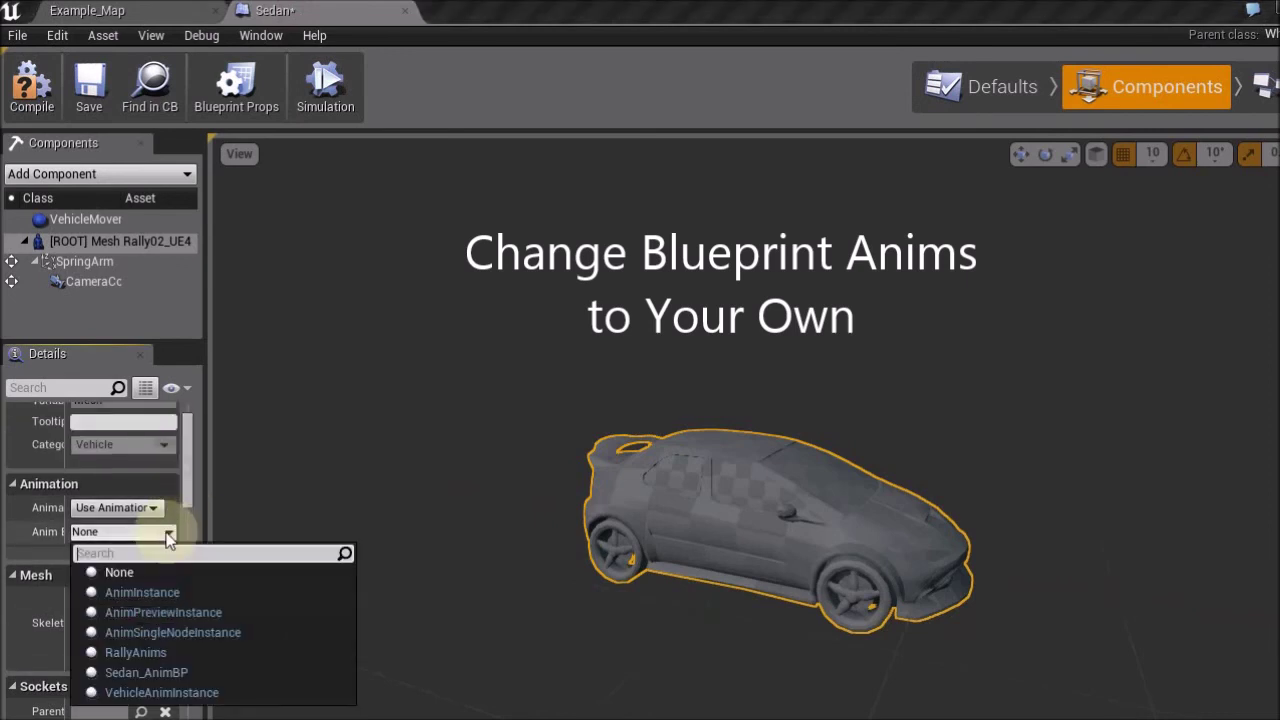
click(166, 657)
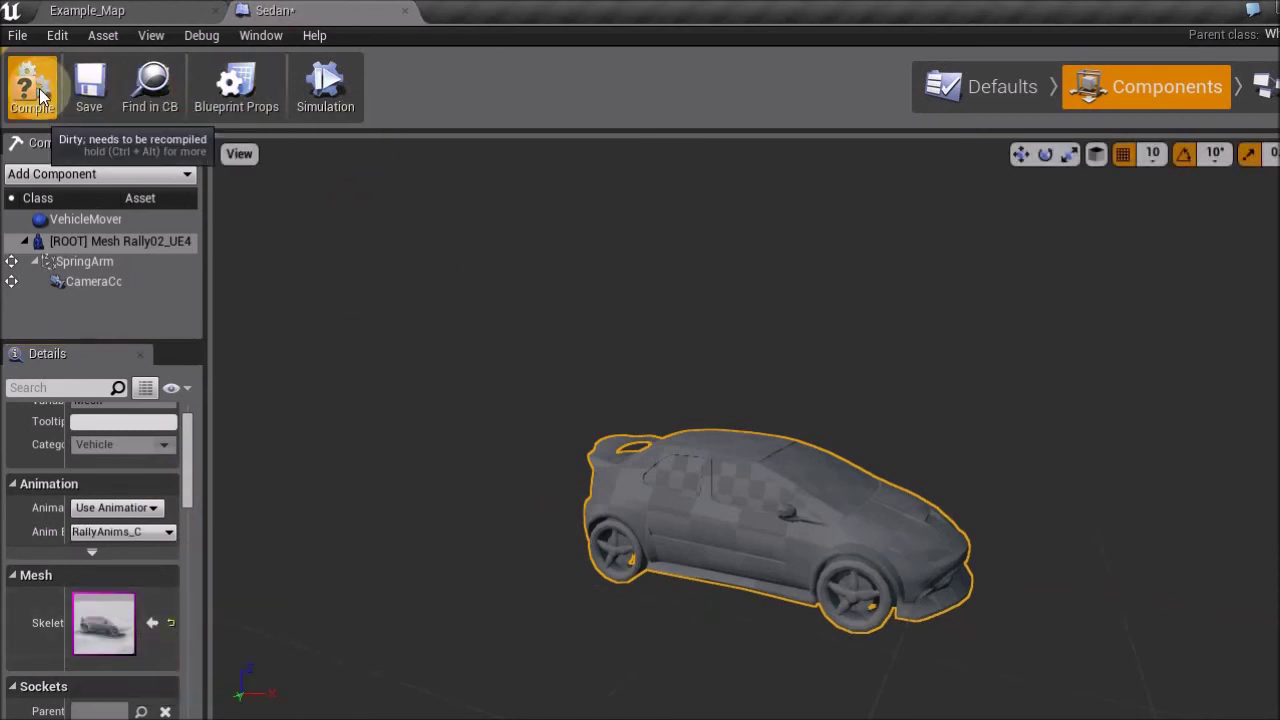
click(88, 88)
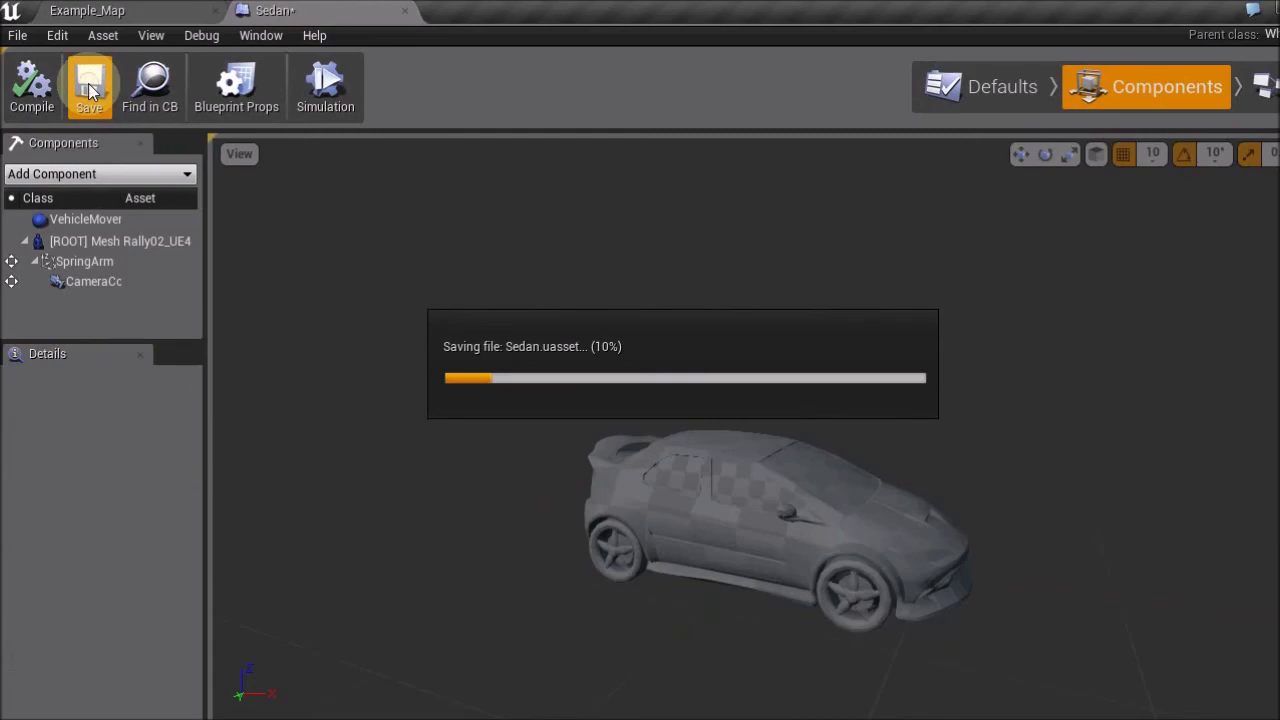
click(128, 12)
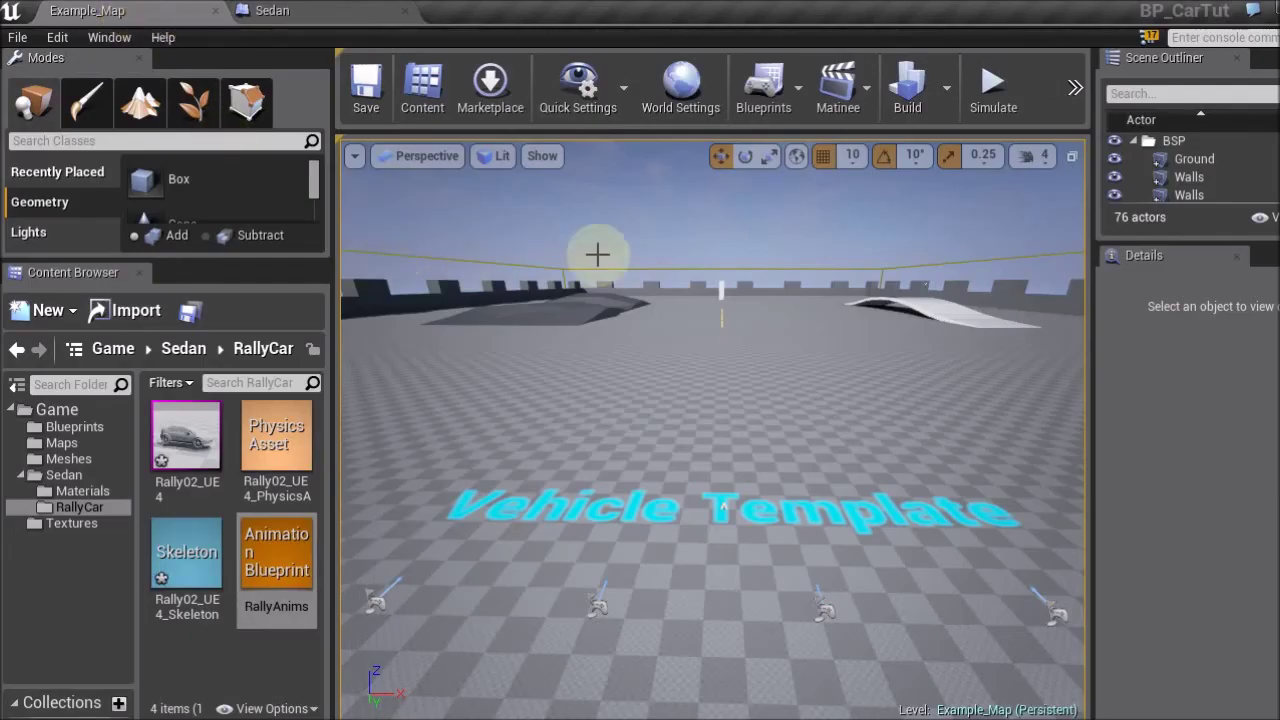
Step: Play Example_Map and accelerate the rally car forward while steering right
click(1074, 95)
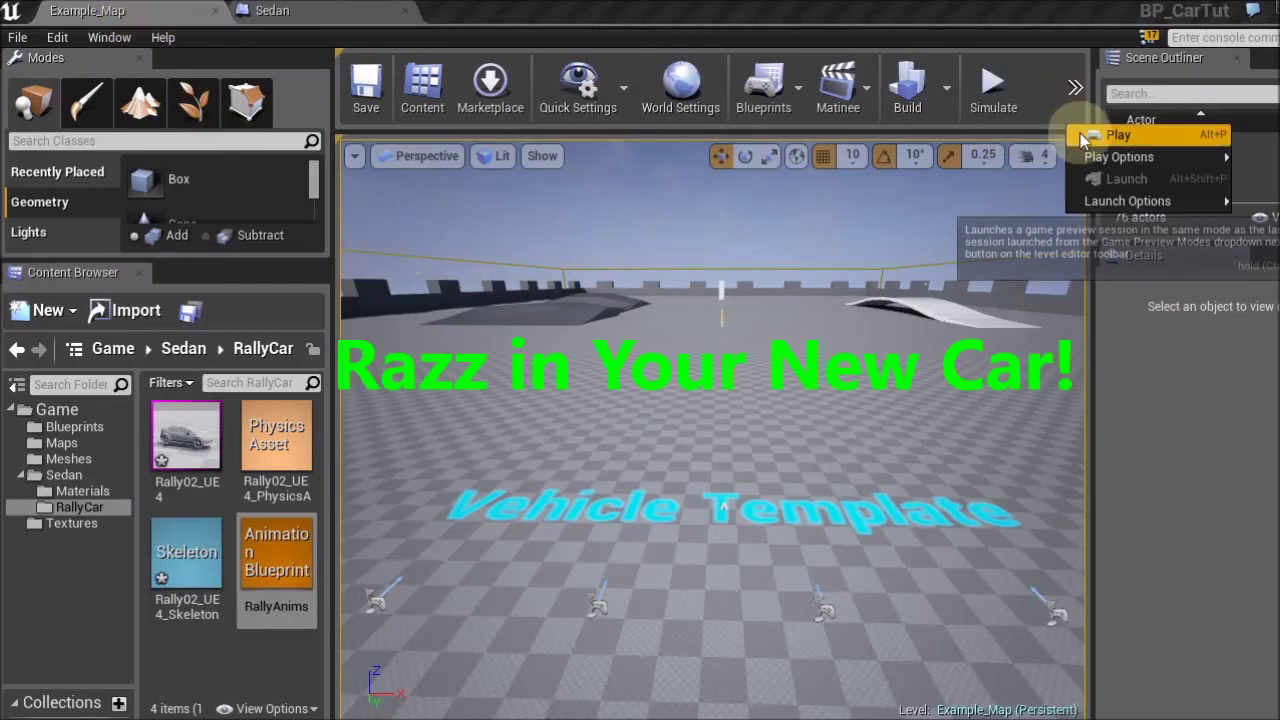
click(1083, 135)
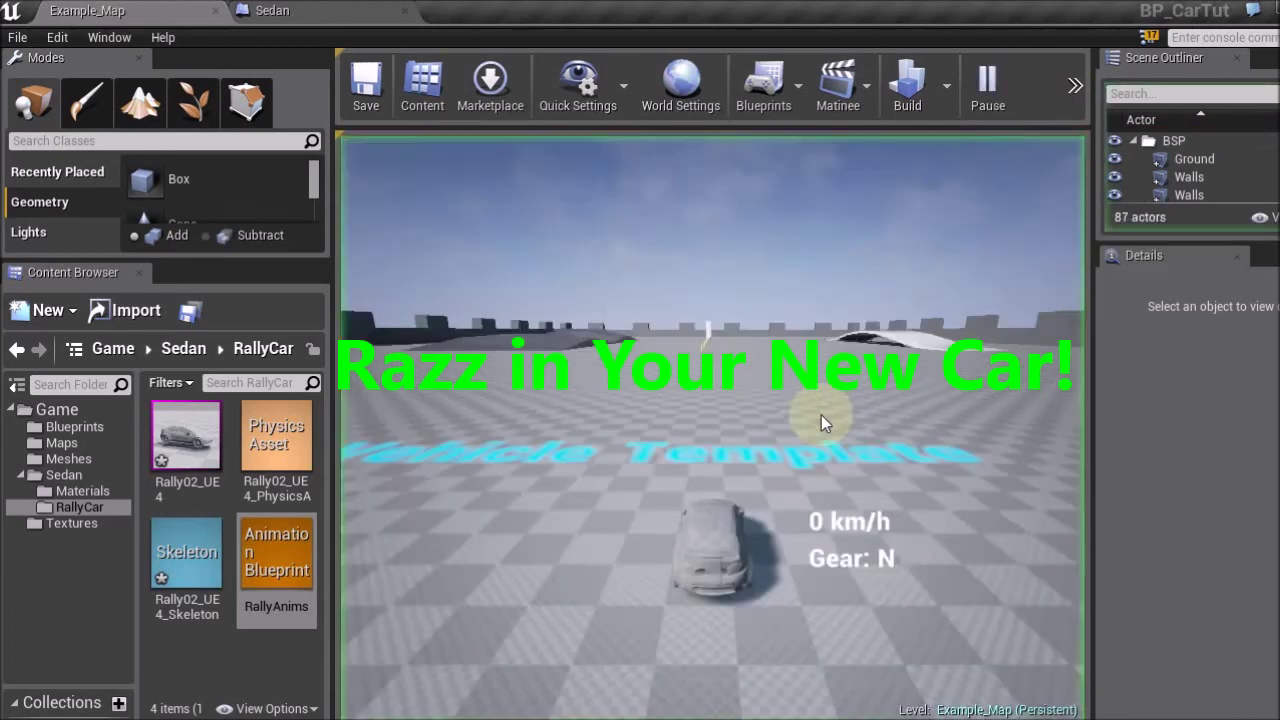
key(w)
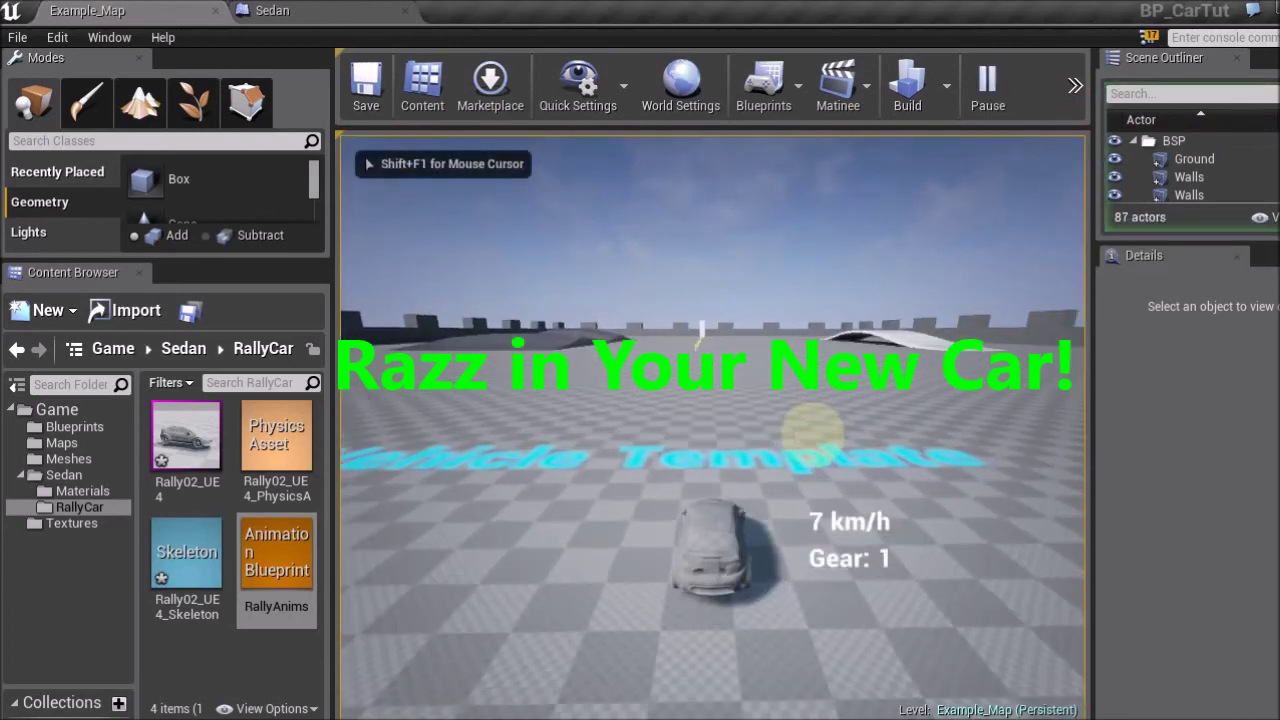
key(d)
key(d)
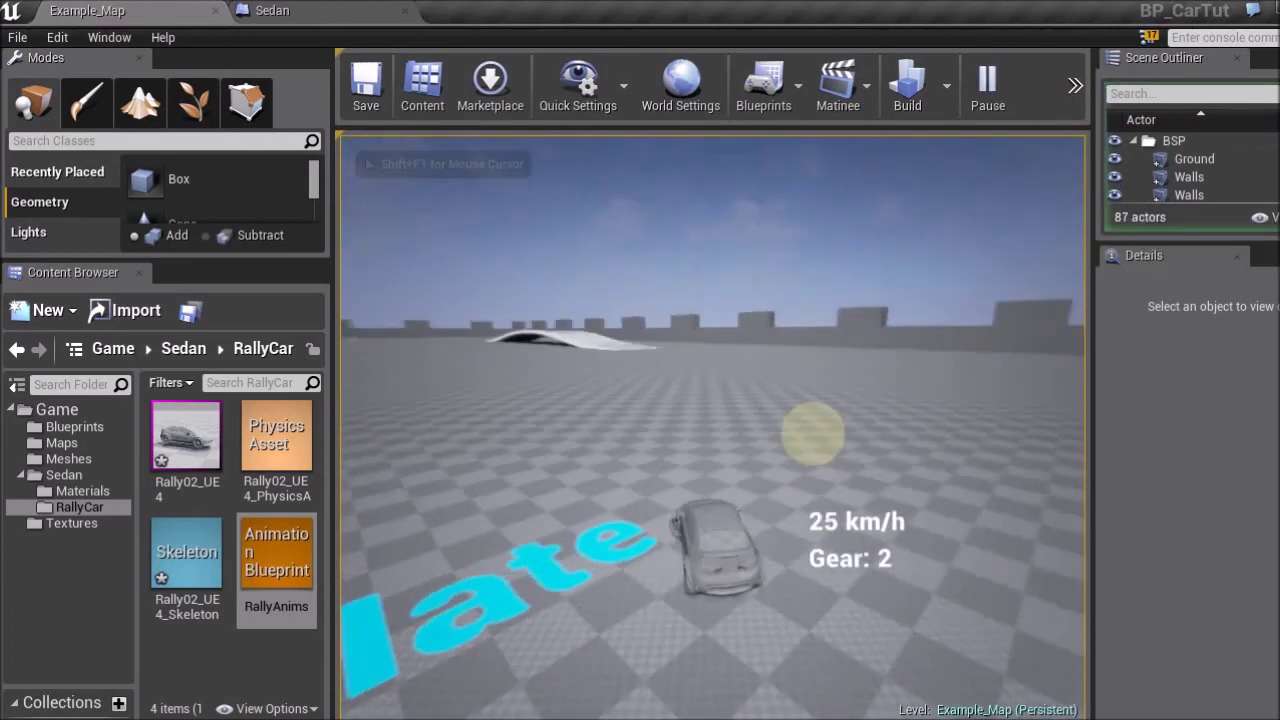
Step: Drive around the arena, steering left and right past the ramp and braking near the wall
key(w)
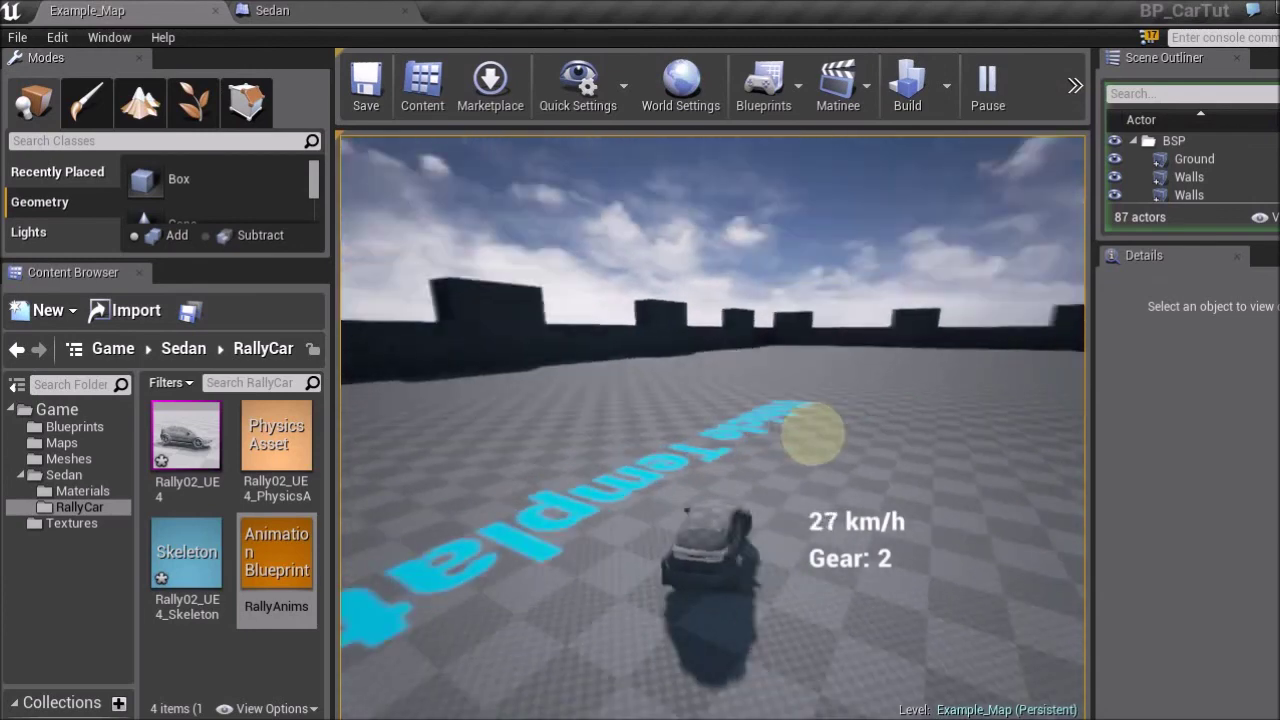
key(a)
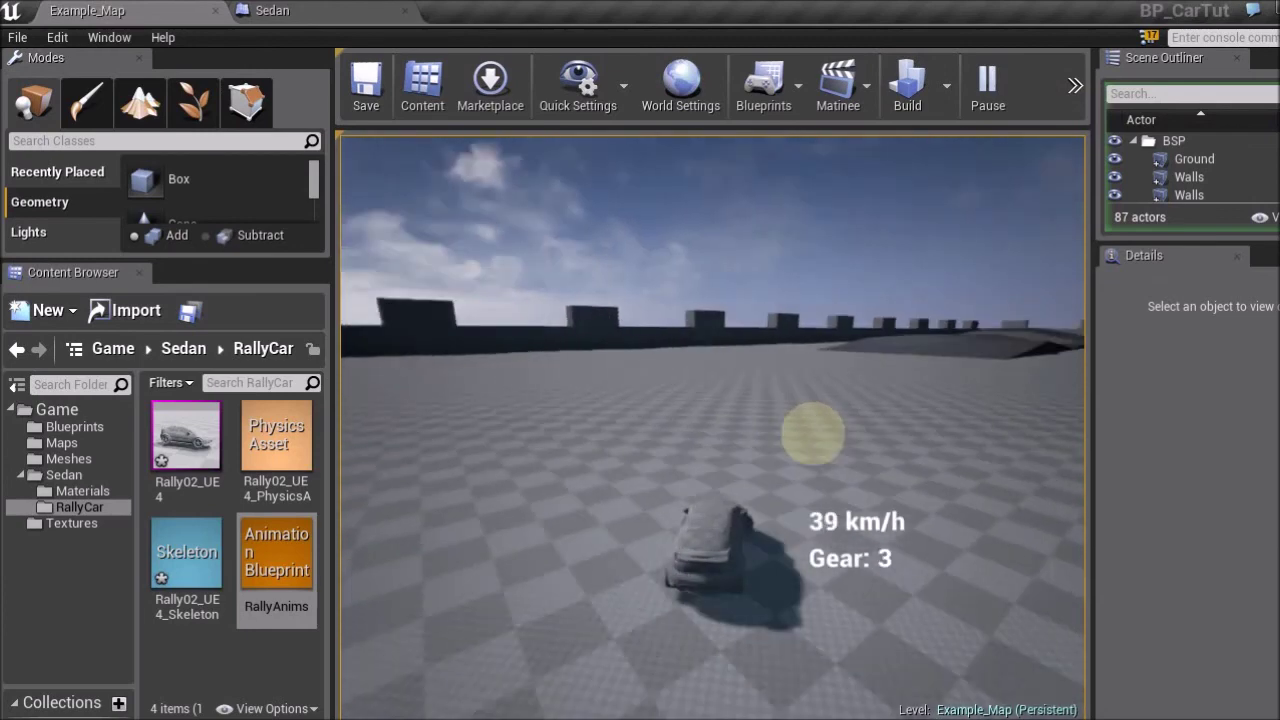
key(w)
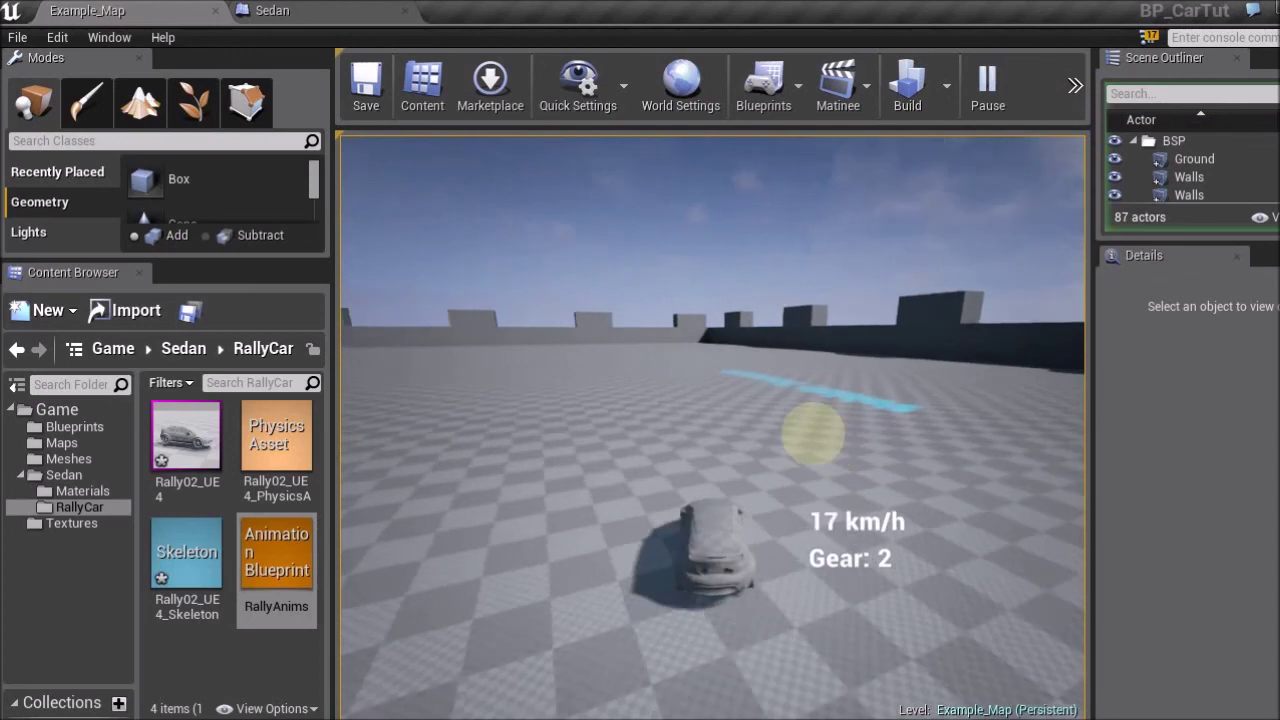
key(a)
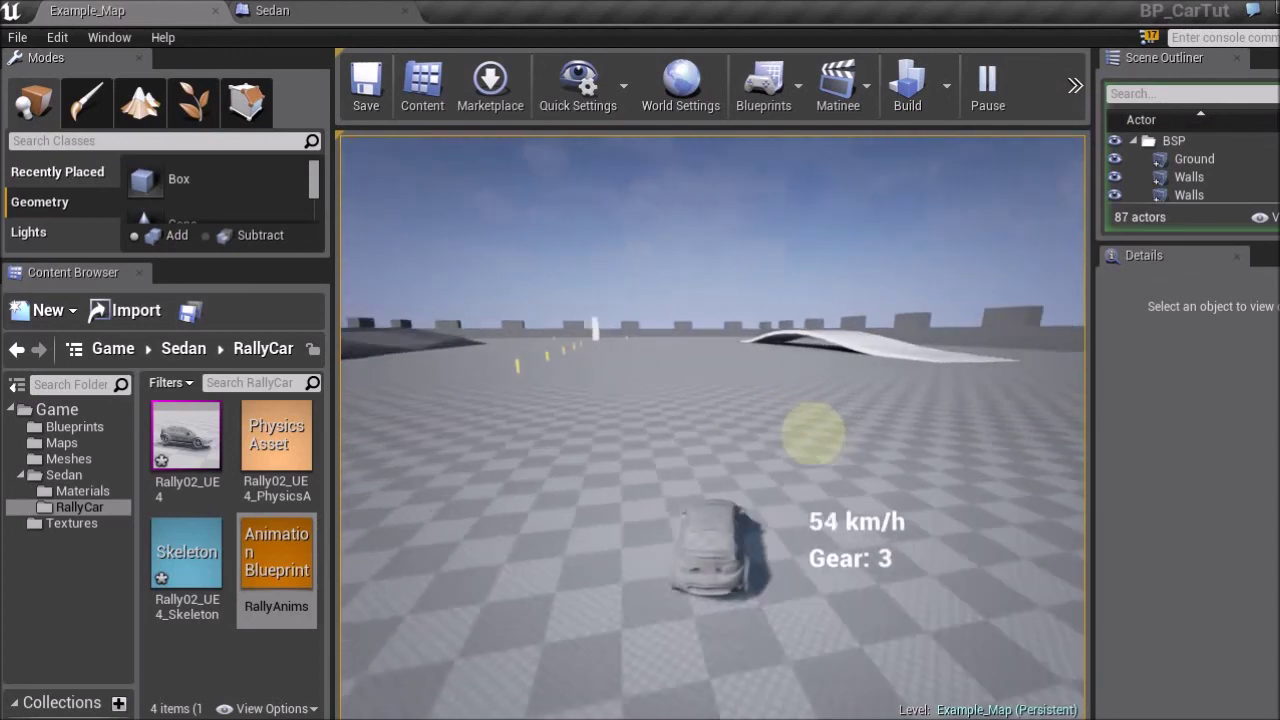
key(d)
key(s)
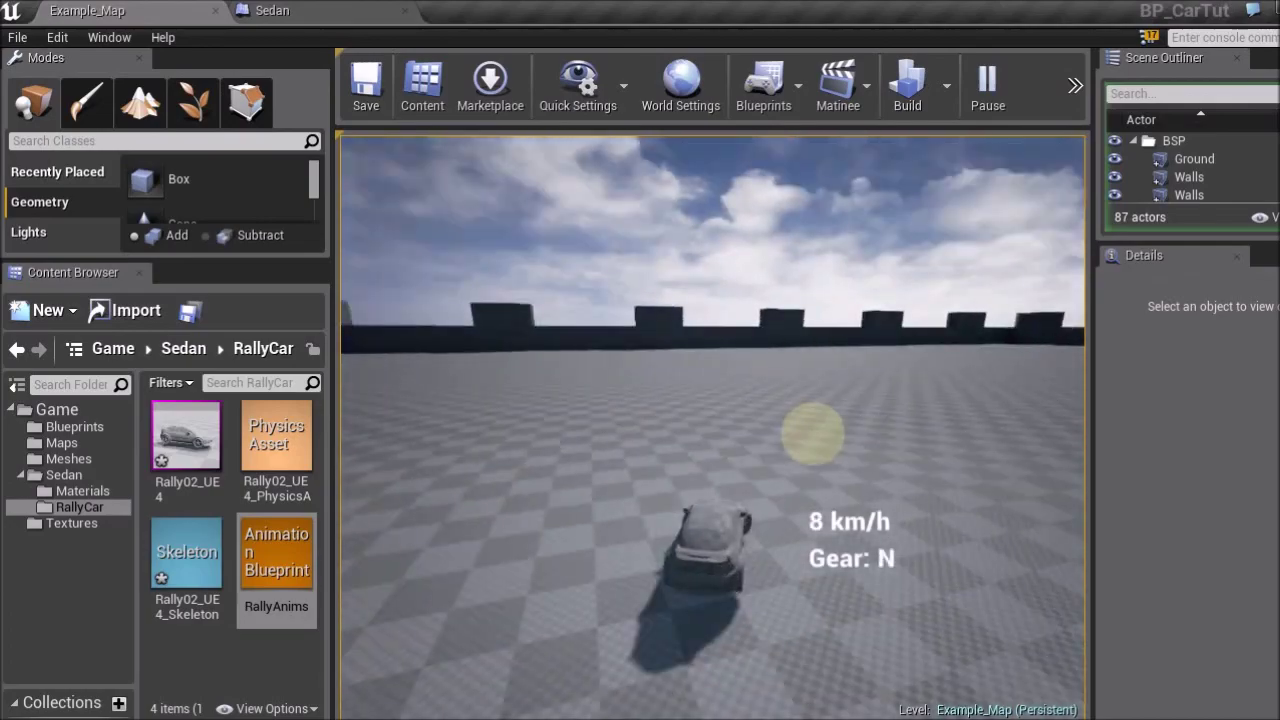
key(w)
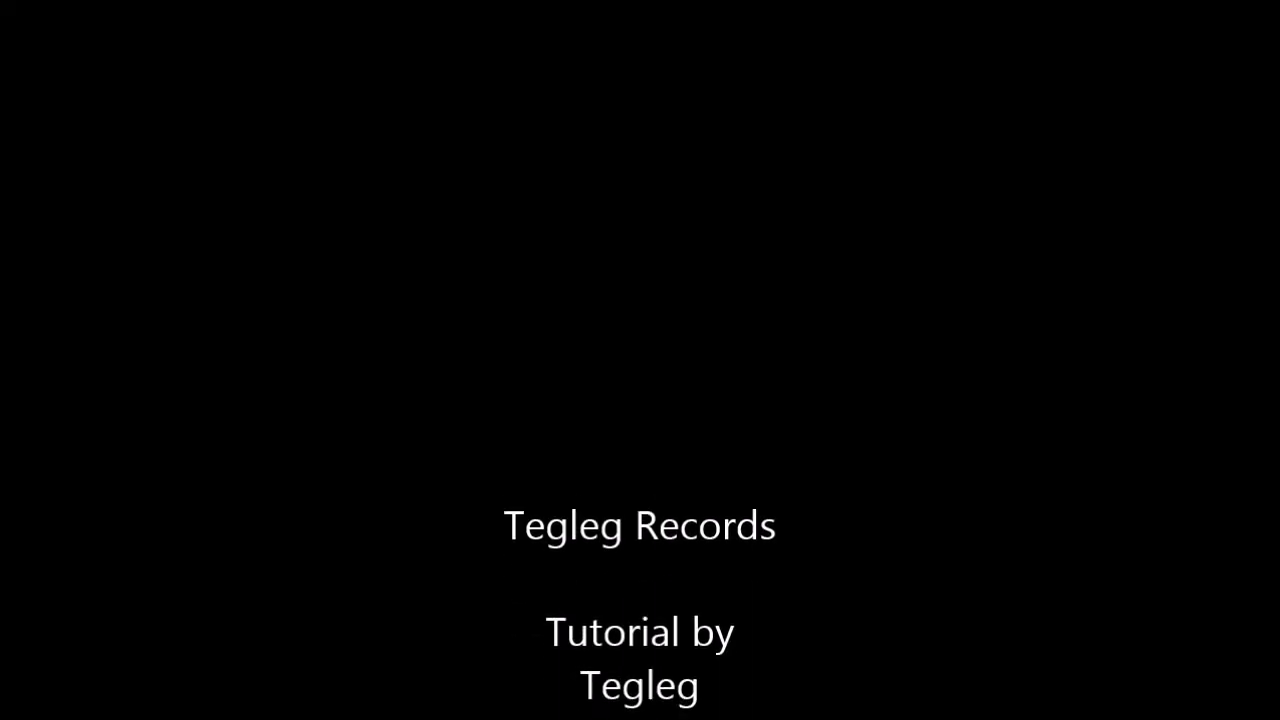